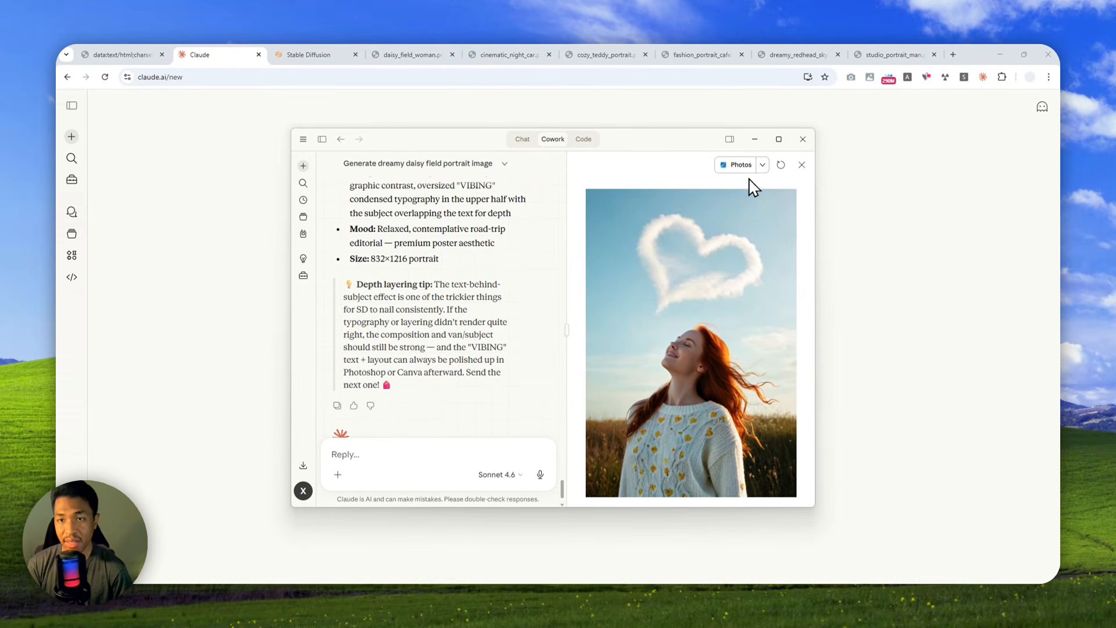
Preview the generated images daisy_field_woman.png and cinematic_night_car.png and review the summary in the Cowork chat.
{"action": "left_click", "coordinate": [802, 164]}
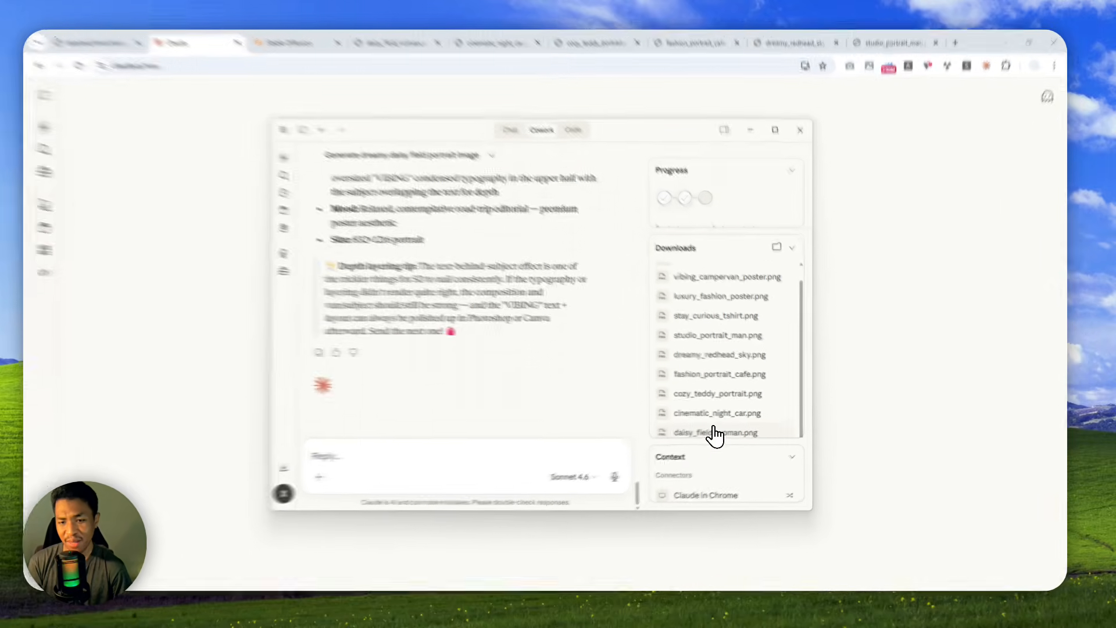
{"action": "left_click", "coordinate": [713, 431]}
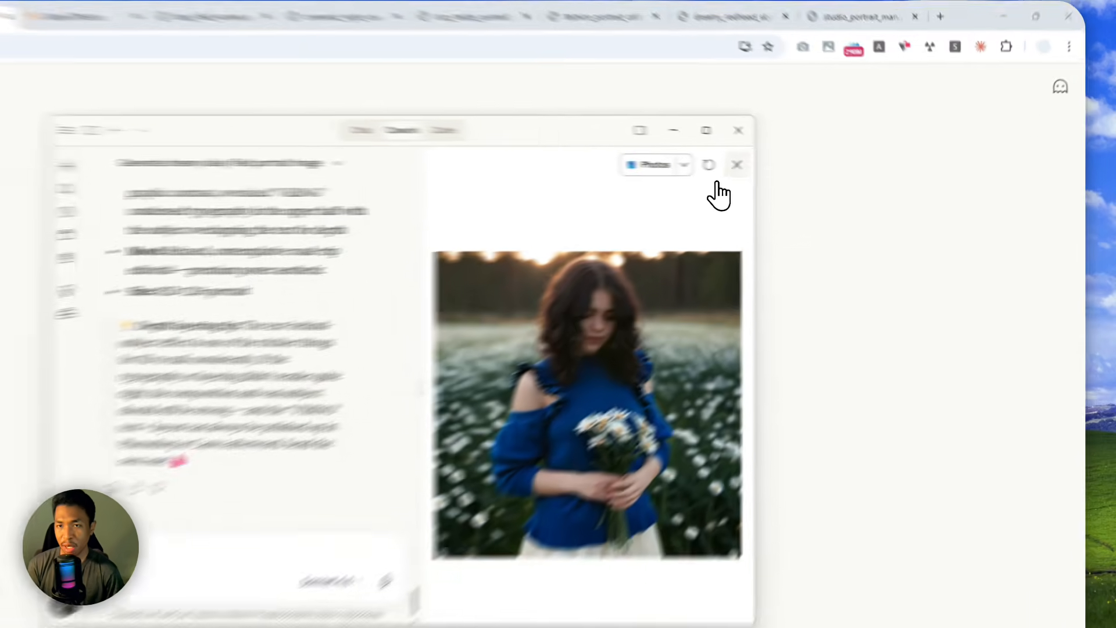
{"action": "left_click", "coordinate": [802, 165]}
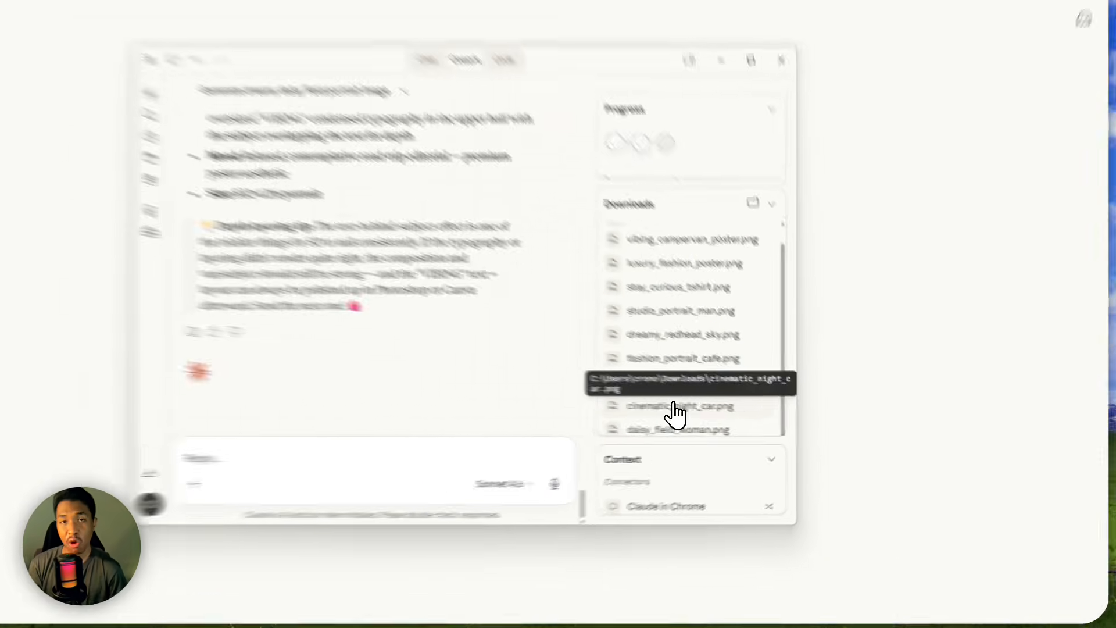
{"action": "left_click", "coordinate": [719, 413]}
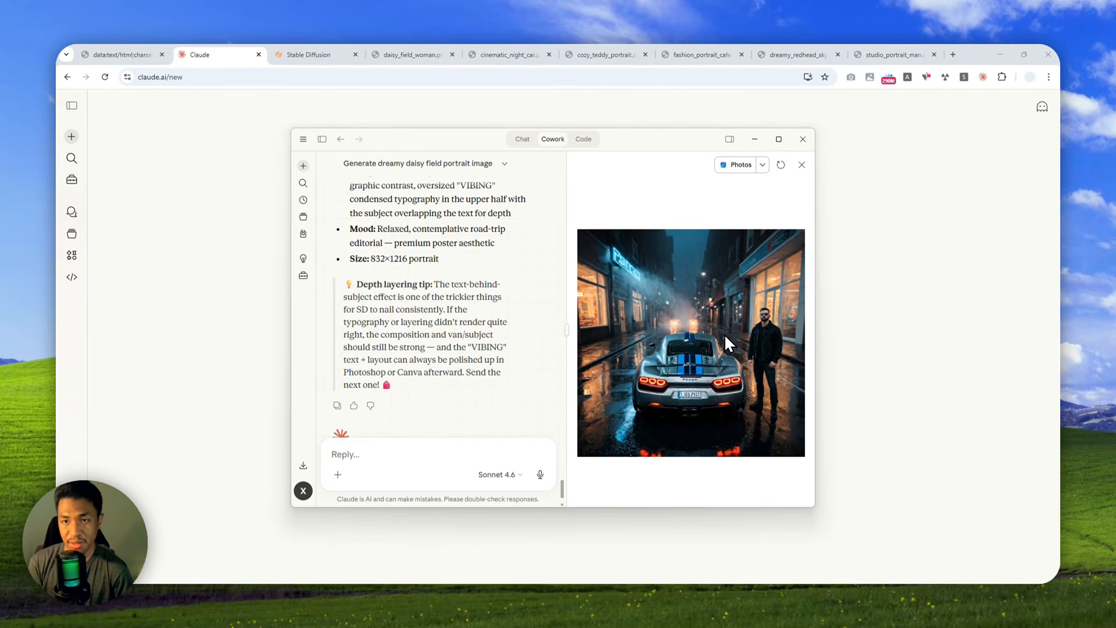
{"action": "scroll", "coordinate": [385, 359], "scroll_direction": "up", "scroll_amount": 2}
{"action": "scroll", "coordinate": [385, 365], "scroll_direction": "up", "scroll_amount": 2}
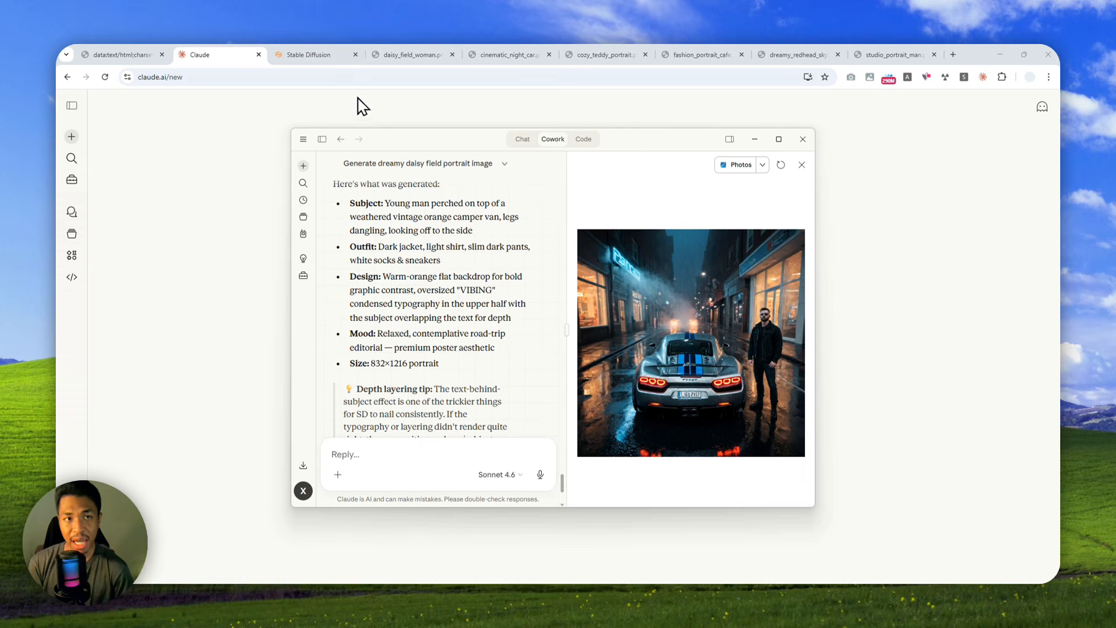
View the Stable Diffusion page and the generated images open in the browser, ending with studio_portrait_man.png.
{"action": "left_click", "coordinate": [318, 54]}
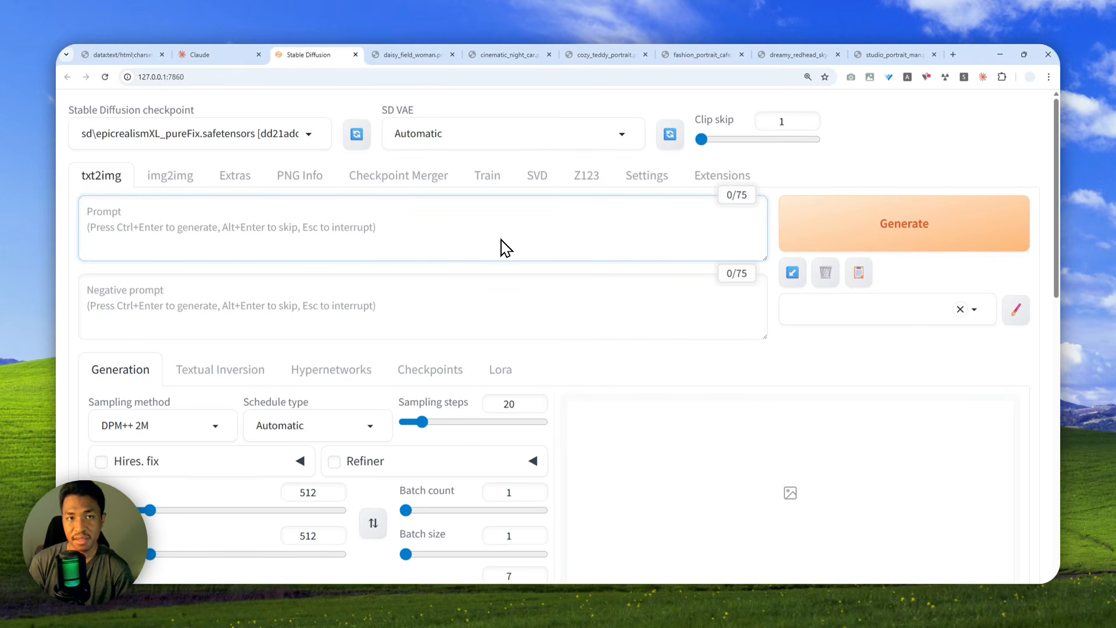
{"action": "left_click", "coordinate": [422, 54]}
{"action": "left_click", "coordinate": [477, 54]}
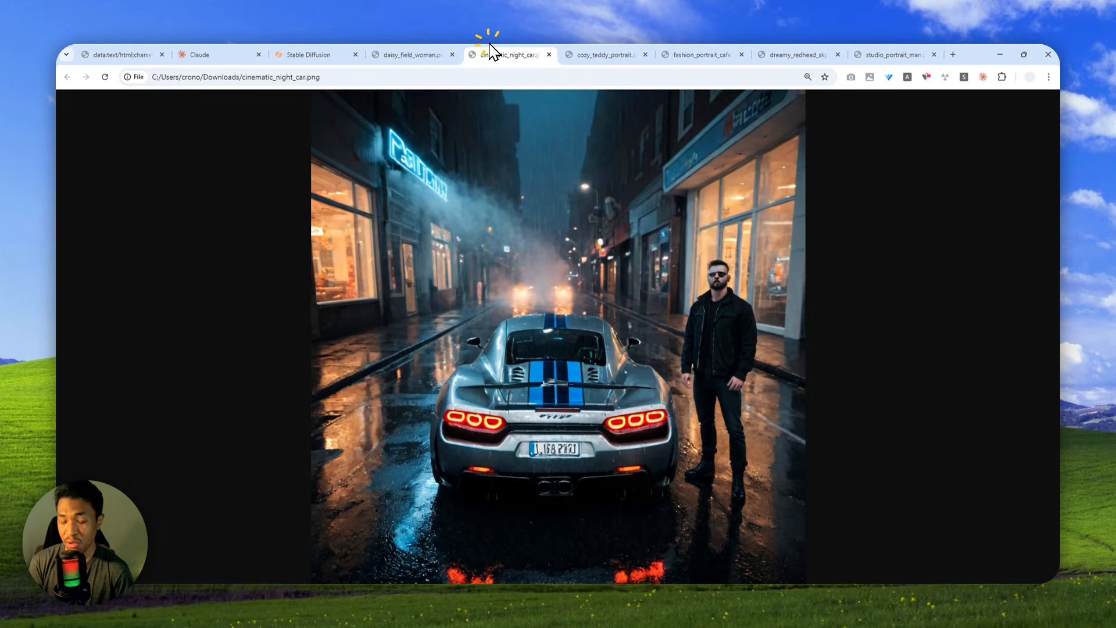
{"action": "left_click", "coordinate": [581, 54]}
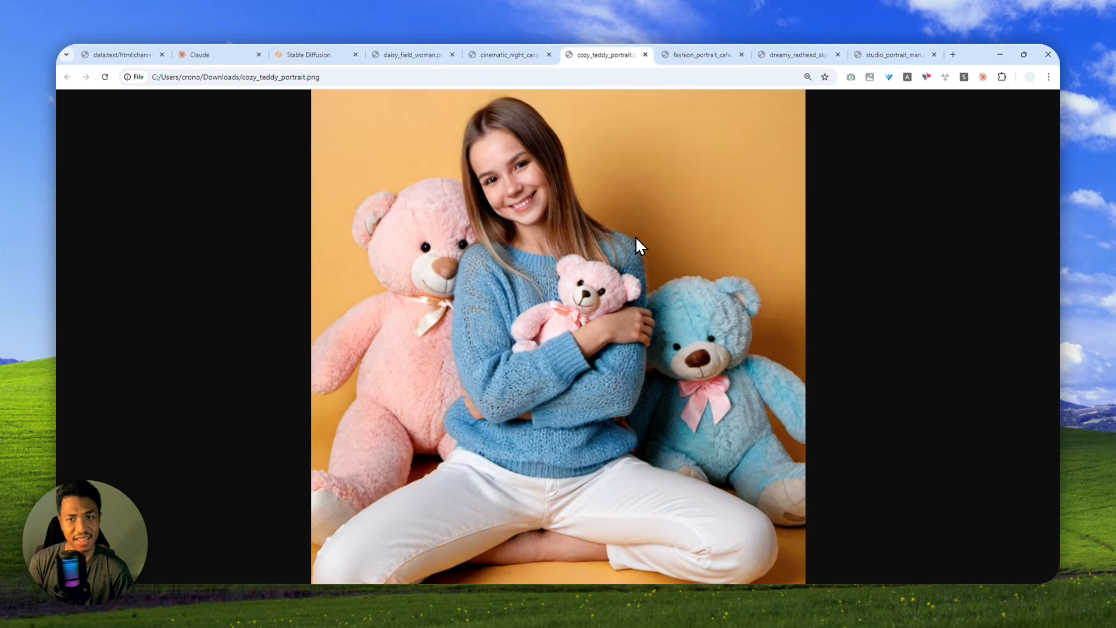
{"action": "left_click", "coordinate": [679, 54]}
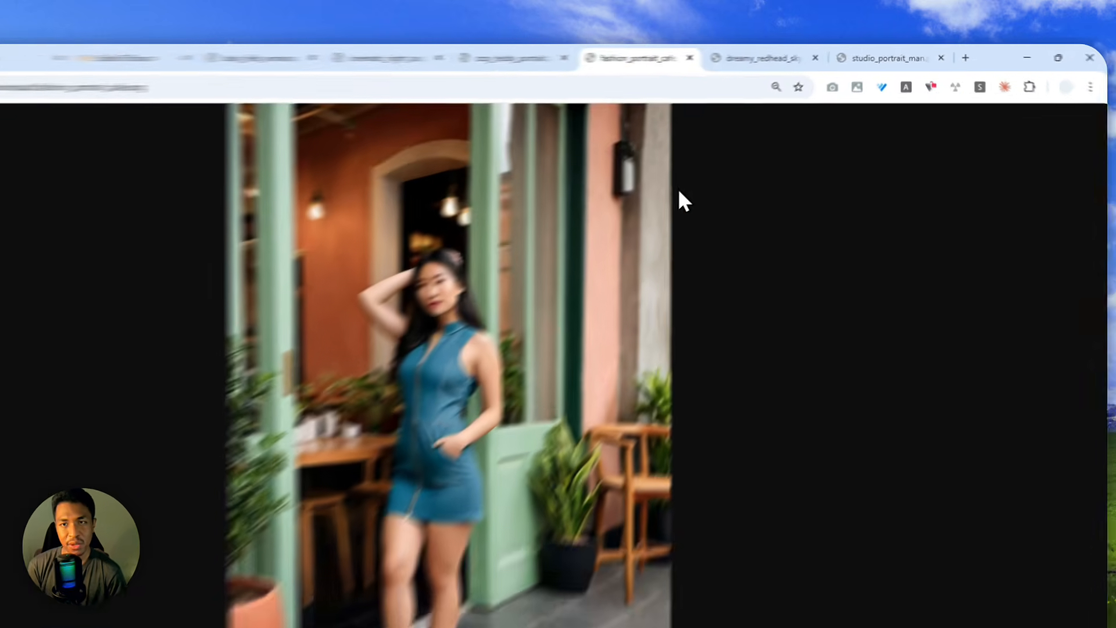
{"action": "left_click", "coordinate": [798, 54]}
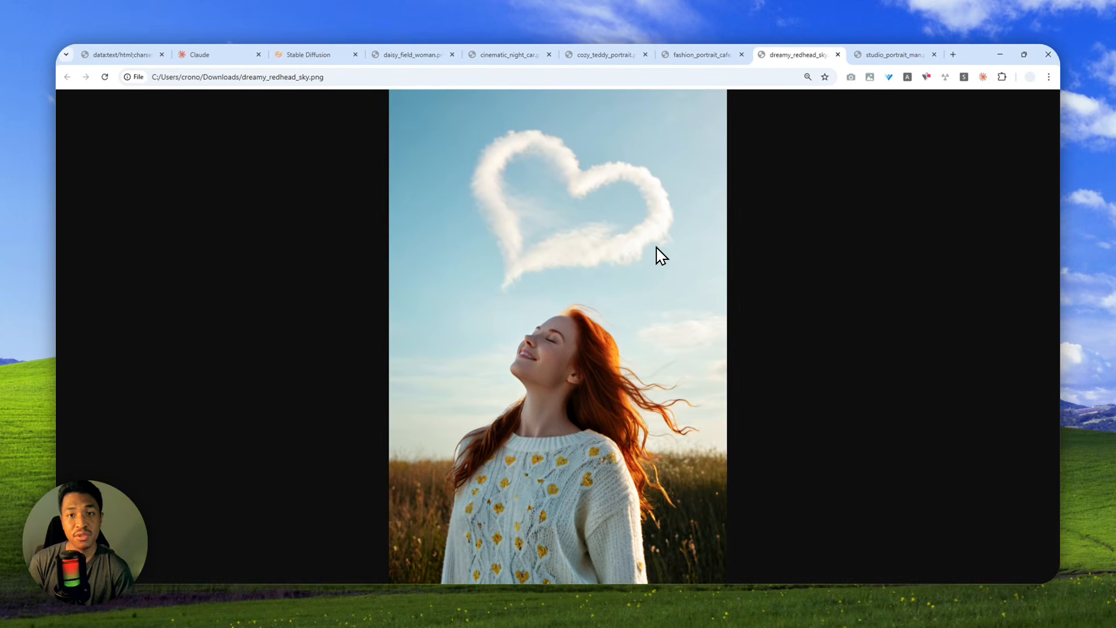
{"action": "left_click", "coordinate": [894, 54]}
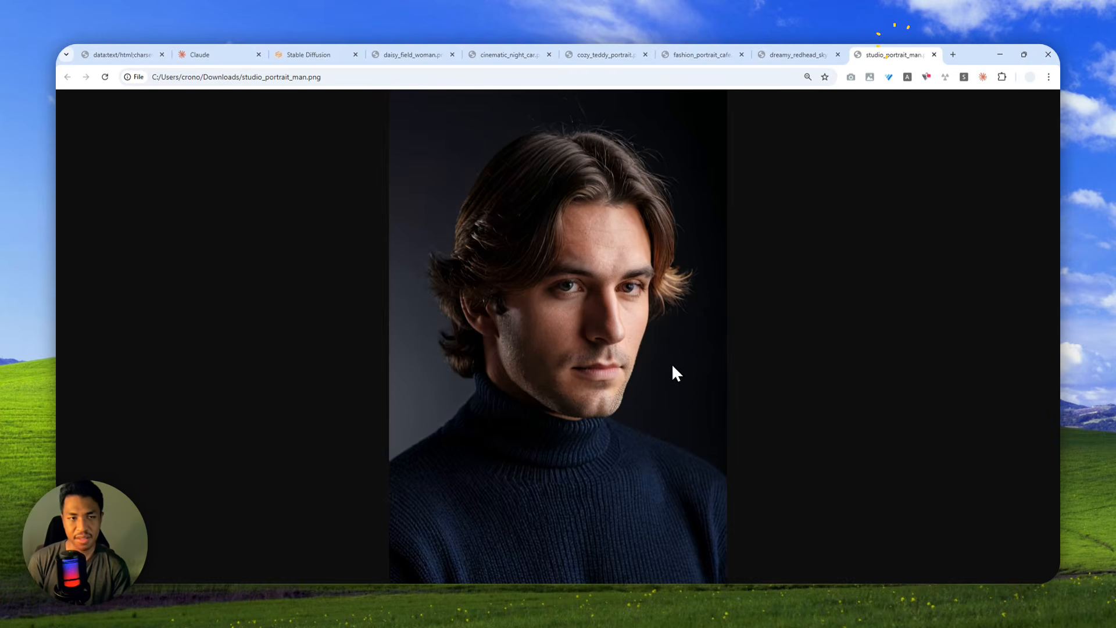
Open Claude's downloads page in the browser and locate the Cowork desktop download for Windows.
{"action": "left_click", "coordinate": [213, 51]}
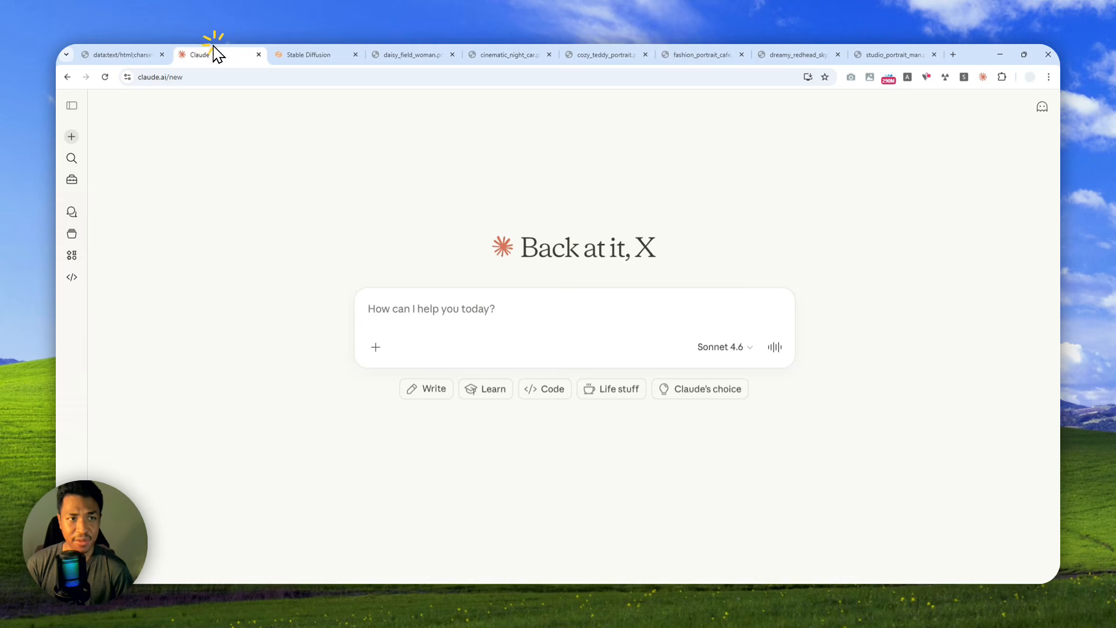
{"action": "left_click", "coordinate": [201, 77]}
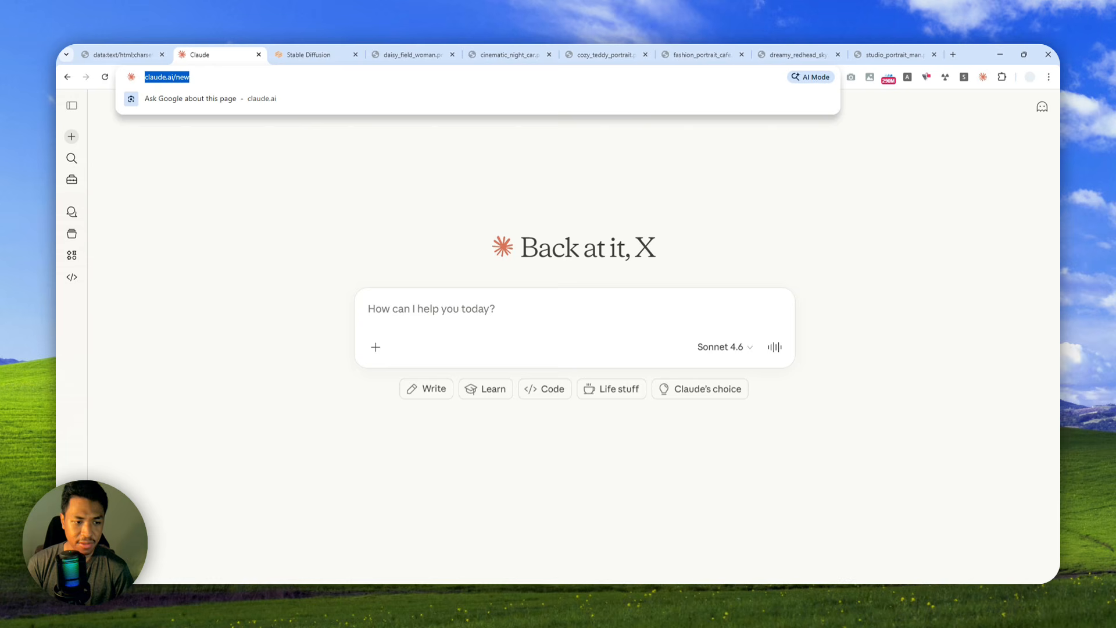
{"action": "left_click", "coordinate": [70, 530]}
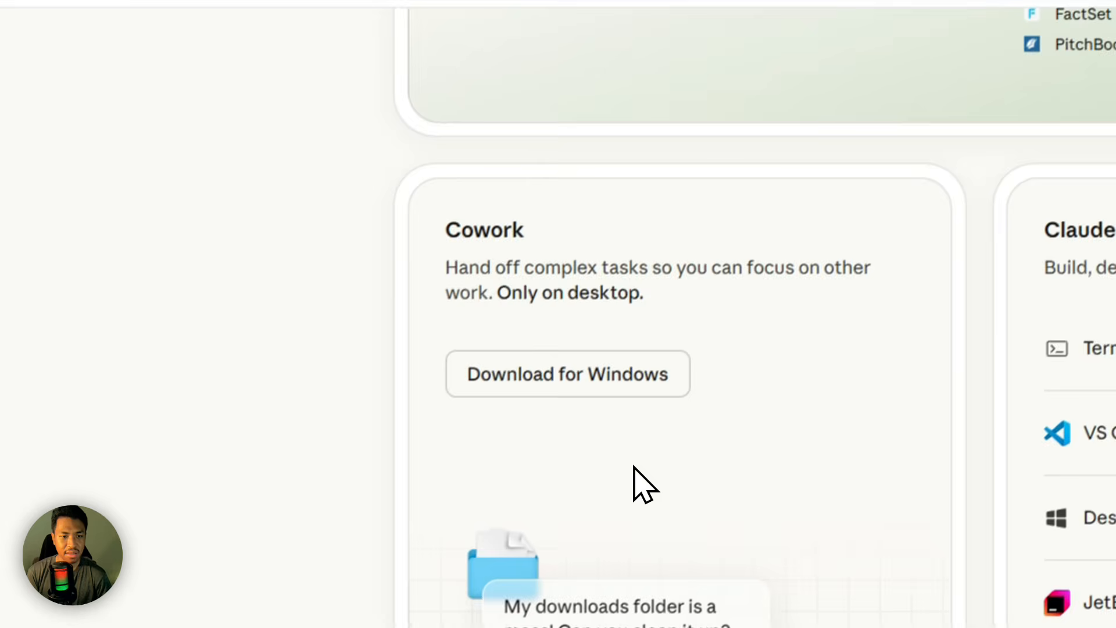
{"action": "scroll", "coordinate": [633, 466], "scroll_direction": "down", "scroll_amount": 1}
{"action": "left_click_drag", "start_coordinate": [442, 127], "coordinate": [537, 144]}
{"action": "left_click", "coordinate": [396, 206]}
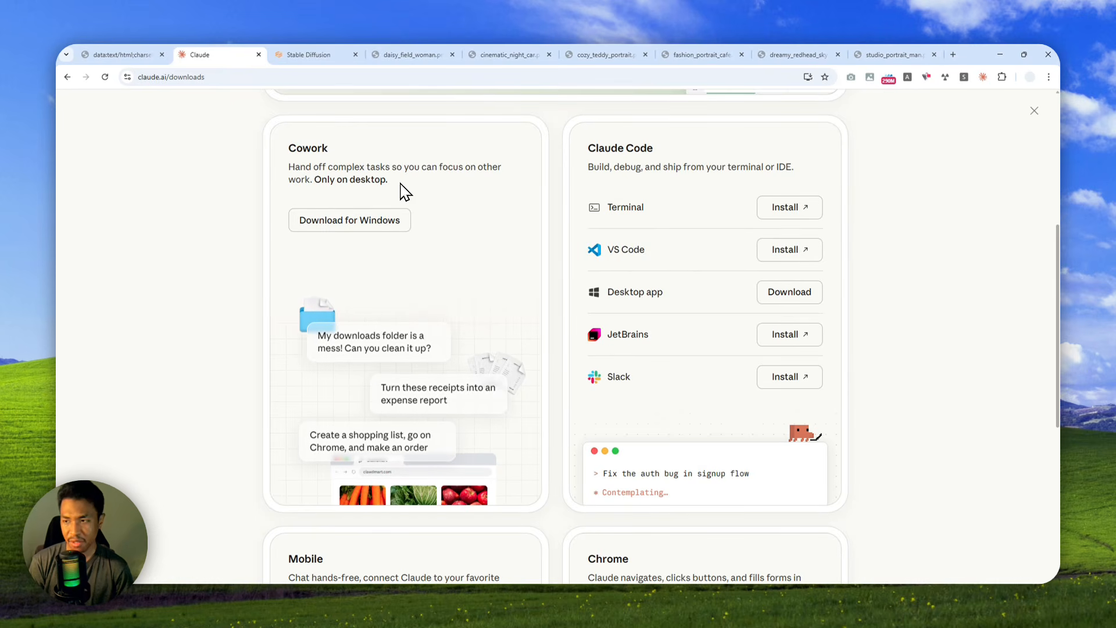
Check the Claude extension for Chrome in the Chrome Web Store from the downloads page, and close the store page.
{"action": "scroll", "coordinate": [414, 200], "scroll_direction": "down", "scroll_amount": 1}
{"action": "scroll", "coordinate": [413, 201], "scroll_direction": "down", "scroll_amount": 4}
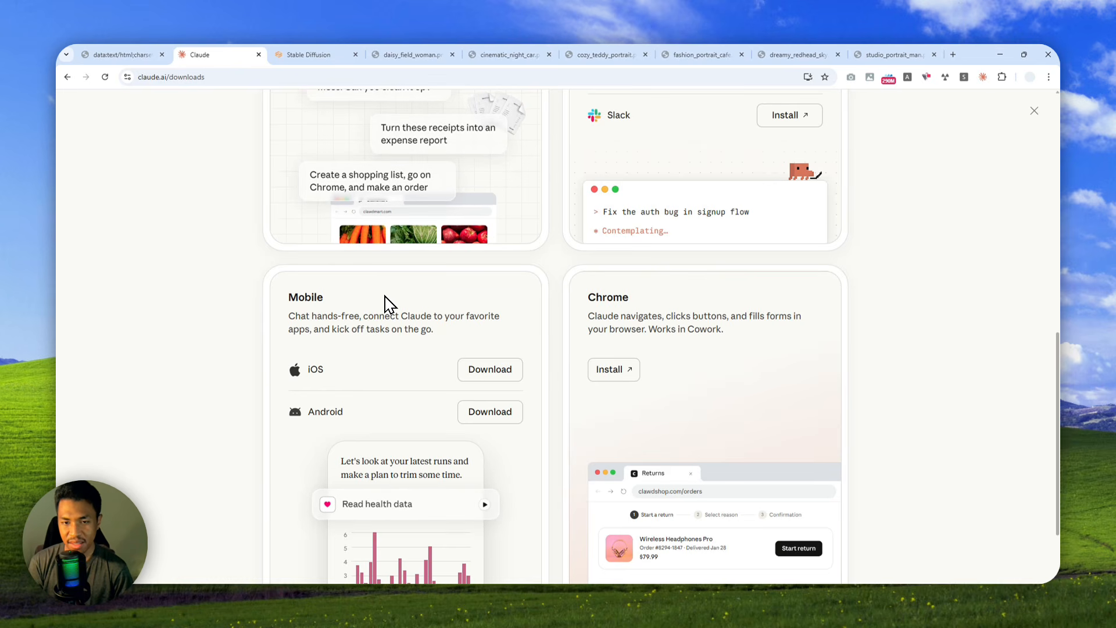
{"action": "scroll", "coordinate": [388, 303], "scroll_direction": "down", "scroll_amount": 2}
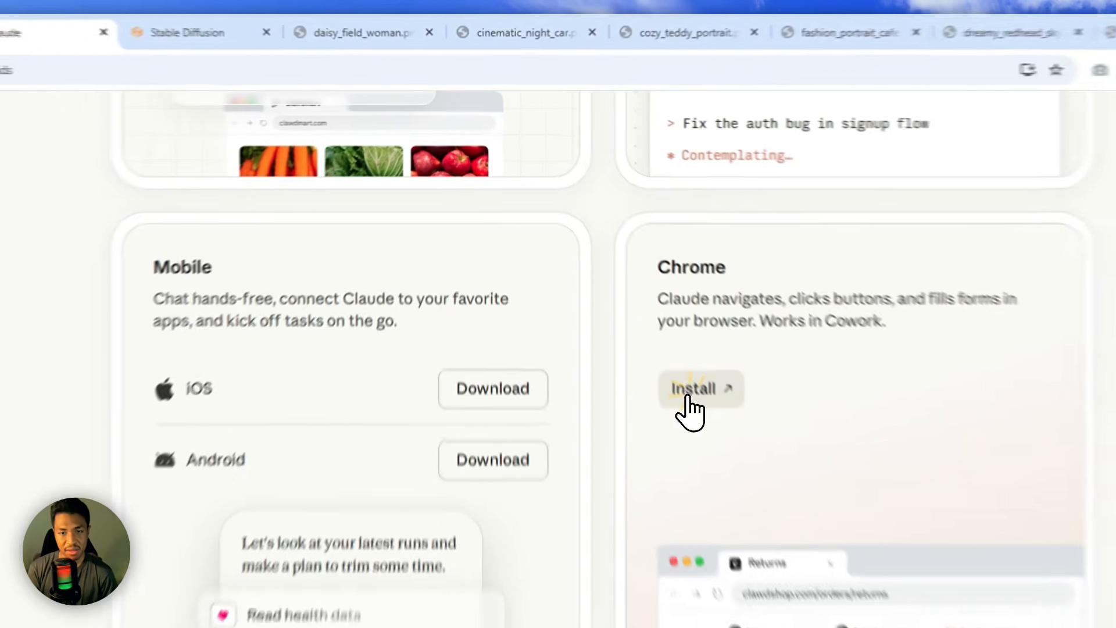
{"action": "left_click", "coordinate": [606, 272]}
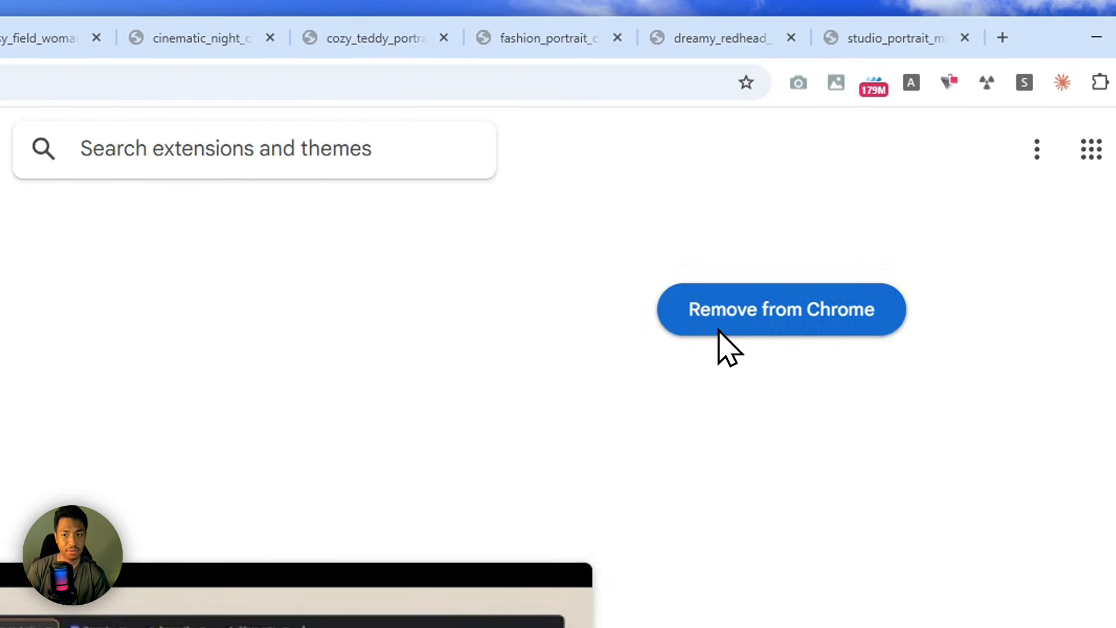
{"action": "left_click", "coordinate": [754, 352]}
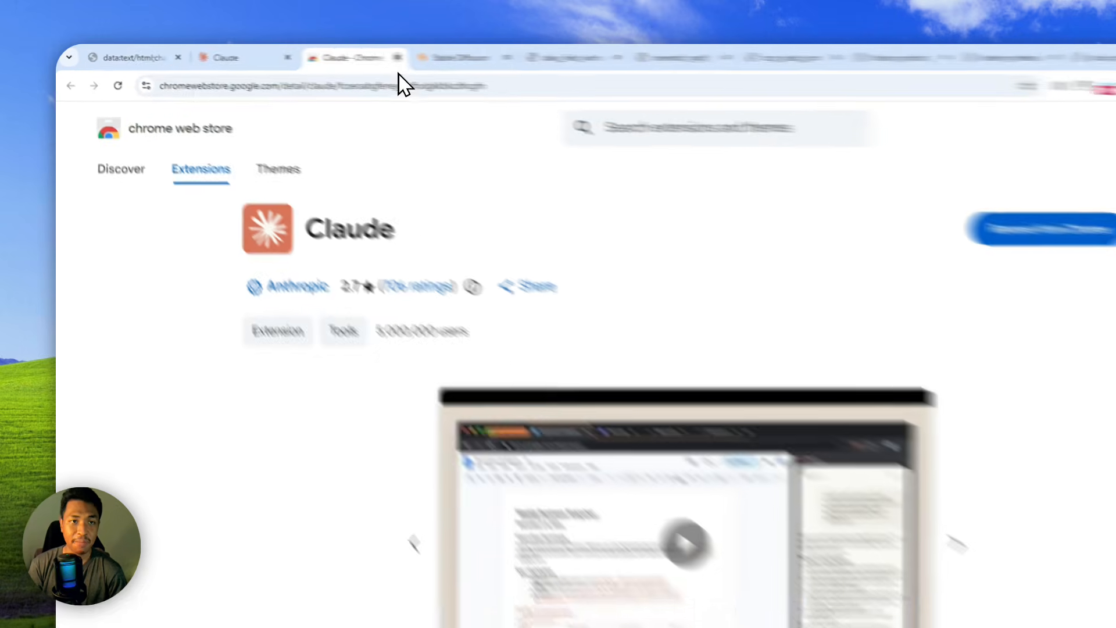
{"action": "left_click", "coordinate": [326, 54]}
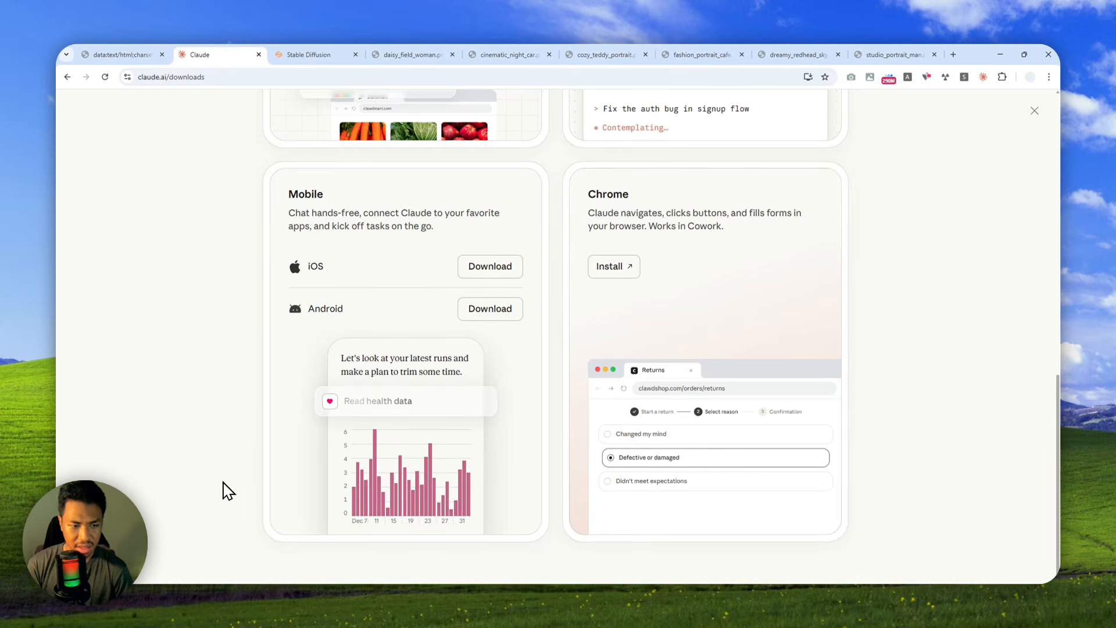
Bring up the Claude desktop app, and switch to the Stable Diffusion page to inspect its checkpoint selection.
{"action": "left_click", "coordinate": [159, 598]}
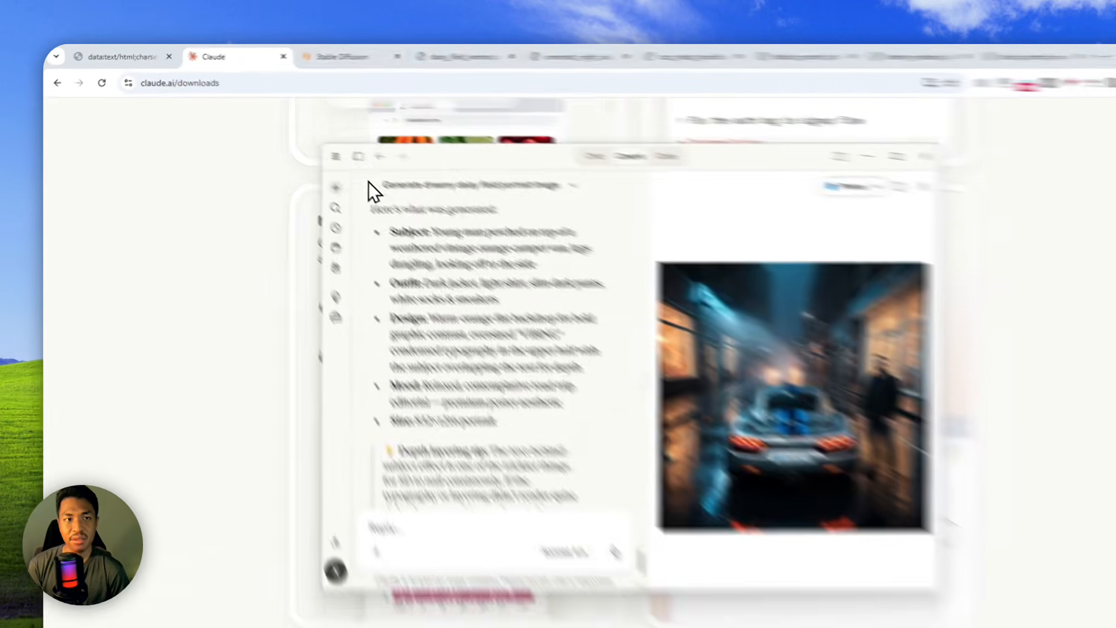
{"action": "left_click", "coordinate": [304, 56]}
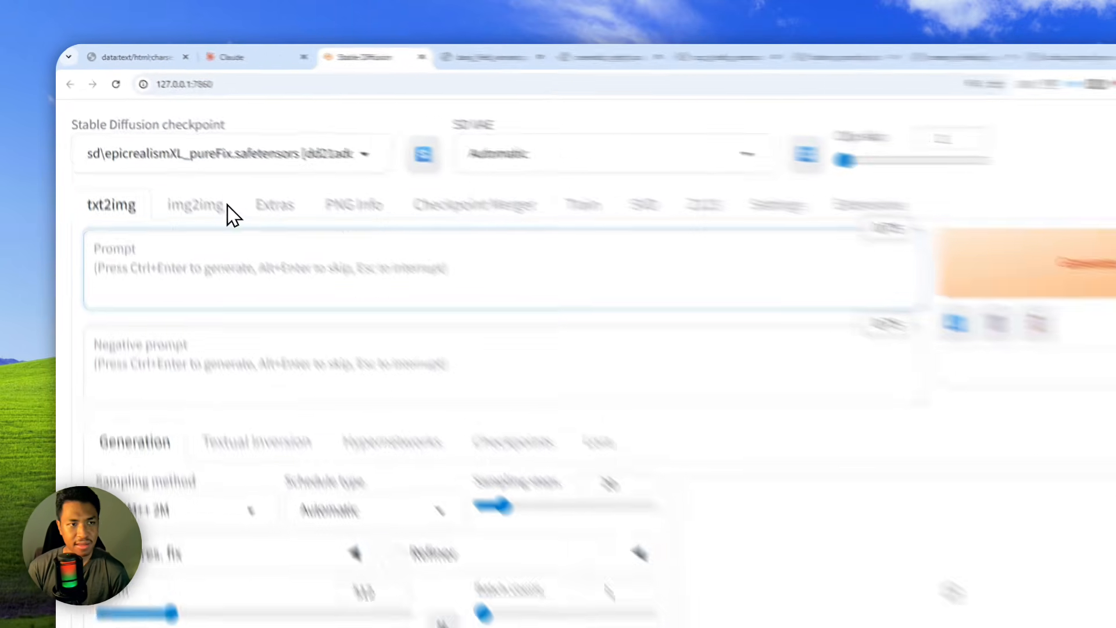
{"action": "left_click", "coordinate": [169, 134]}
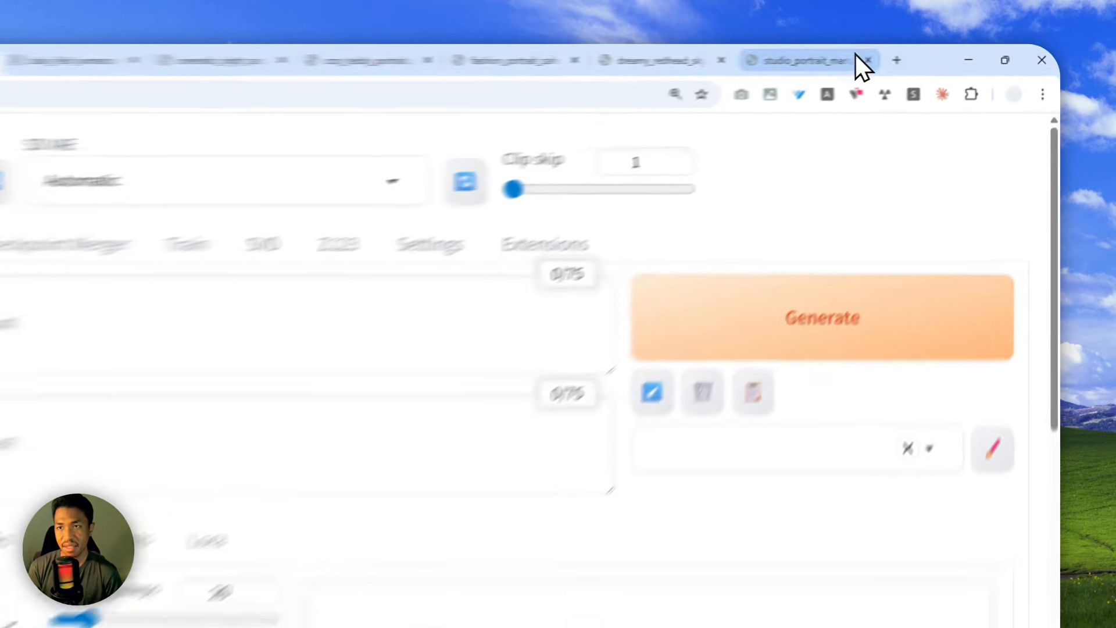
Search the web for "stability matrix" in a new browser tab and open the LykosAI/StabilityMatrix GitHub repository.
{"action": "left_click", "coordinate": [953, 54]}
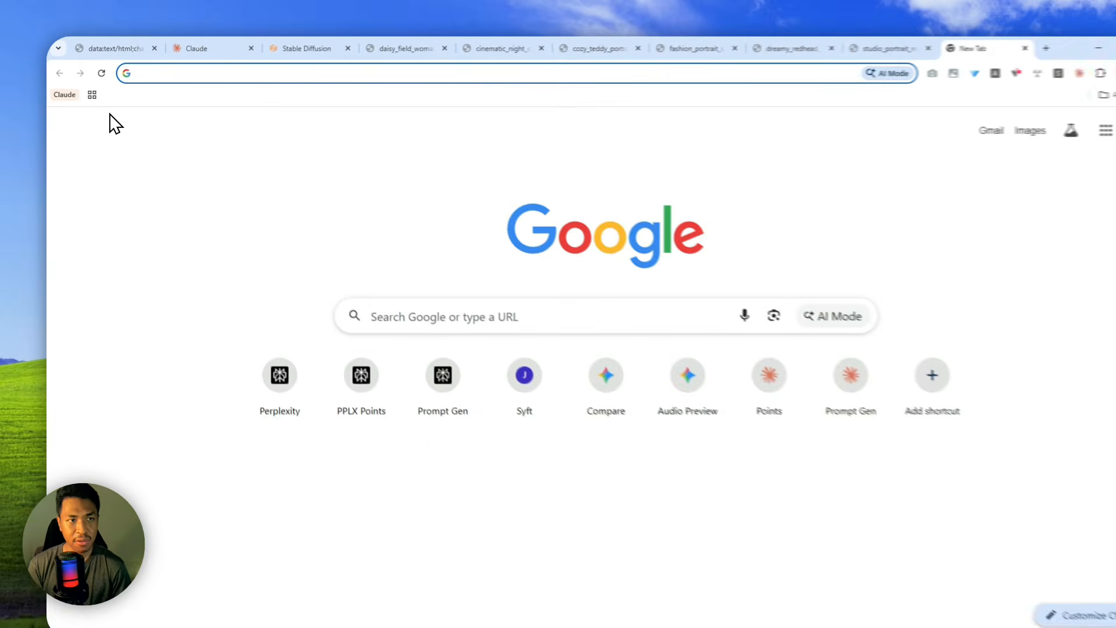
{"action": "type", "text": "stabi"}
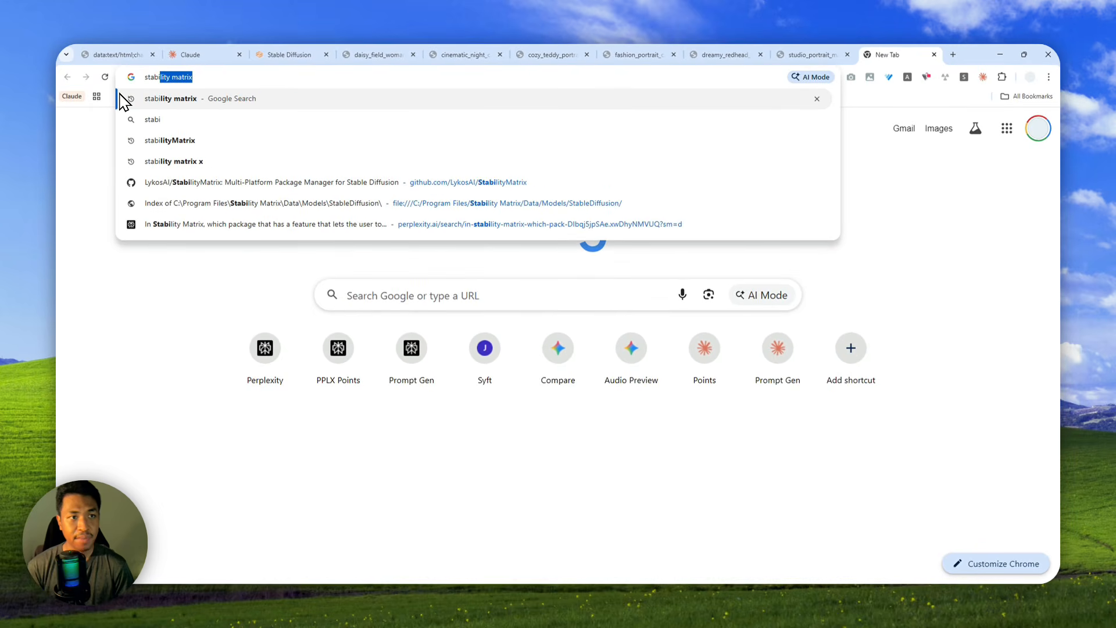
{"action": "left_click", "coordinate": [123, 100]}
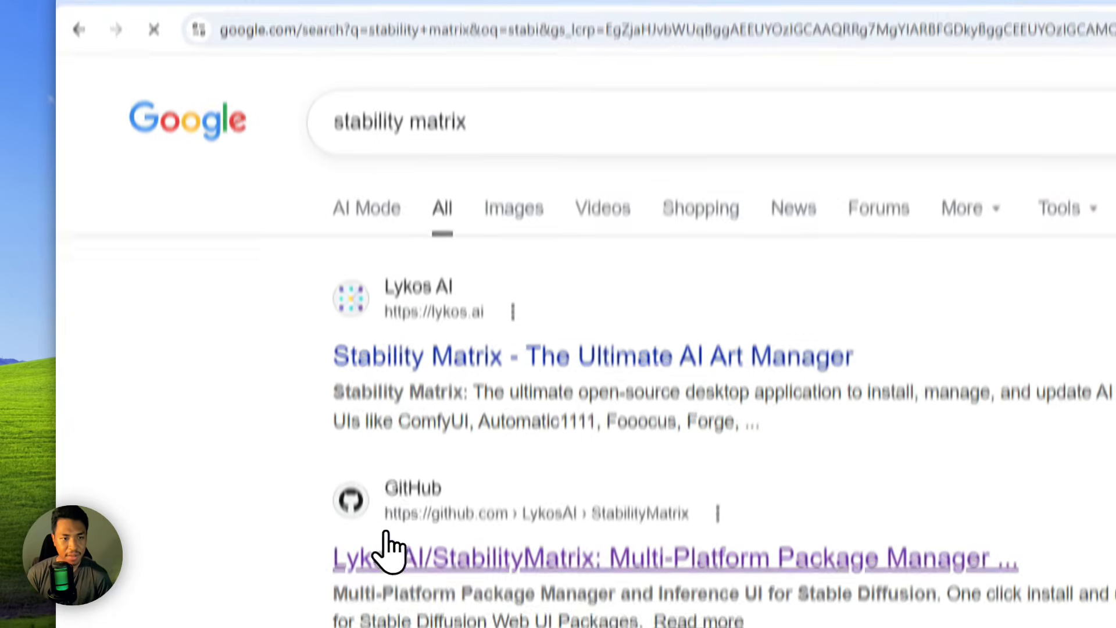
{"action": "left_click", "coordinate": [464, 558]}
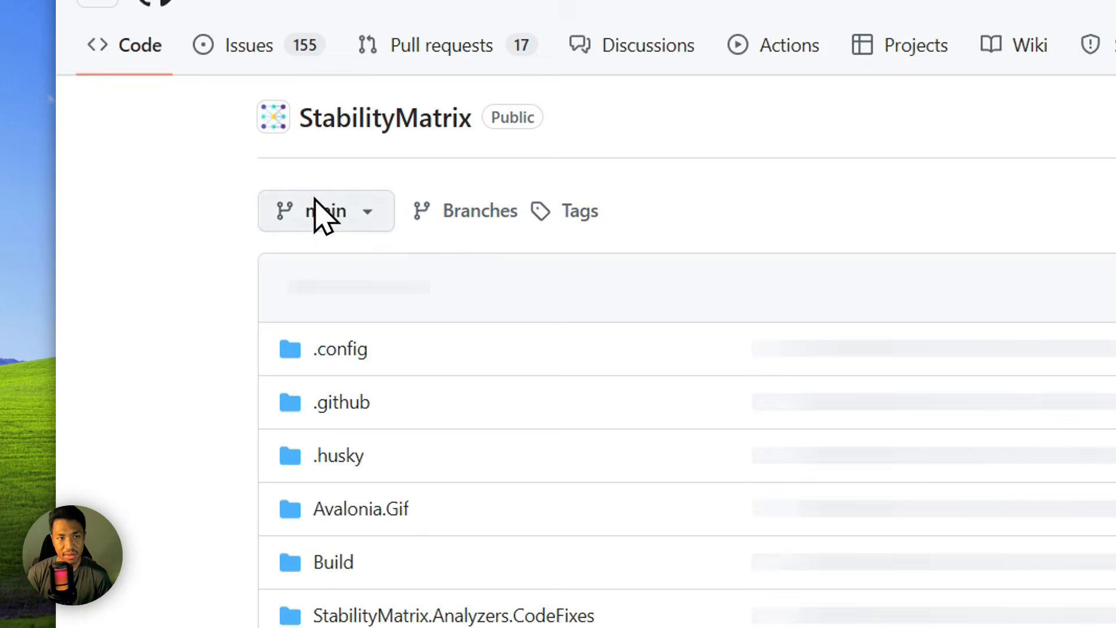
Find the Windows, Linux and macOS download links in the StabilityMatrix README and examine its app preview.
{"action": "left_click", "coordinate": [359, 138]}
{"action": "scroll", "coordinate": [173, 269], "scroll_direction": "down", "scroll_amount": 1}
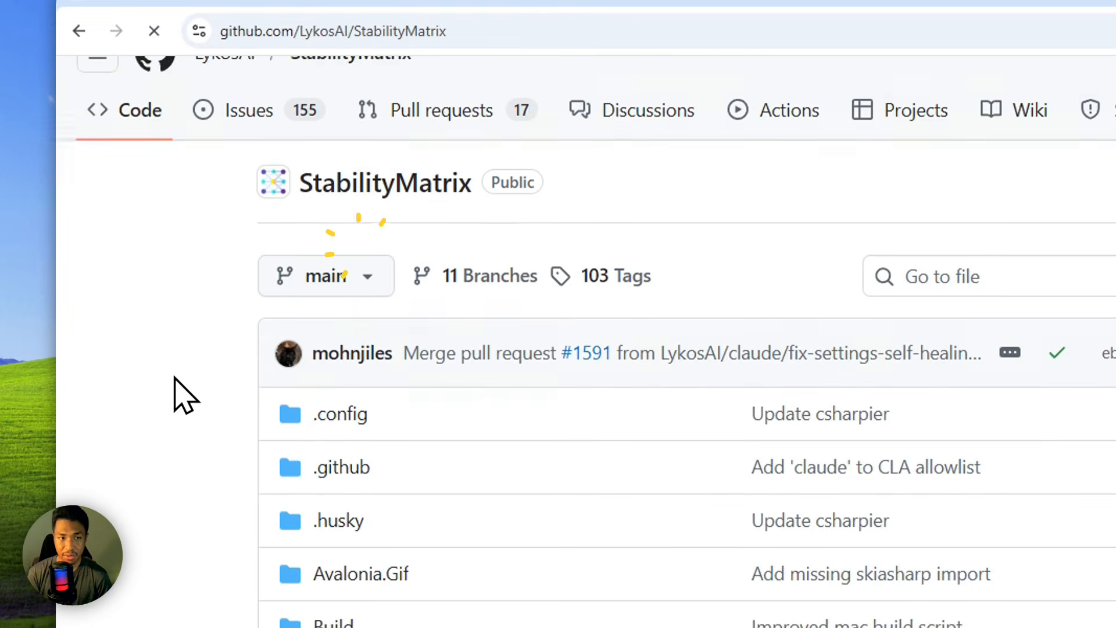
{"action": "scroll", "coordinate": [174, 396], "scroll_direction": "down", "scroll_amount": 20}
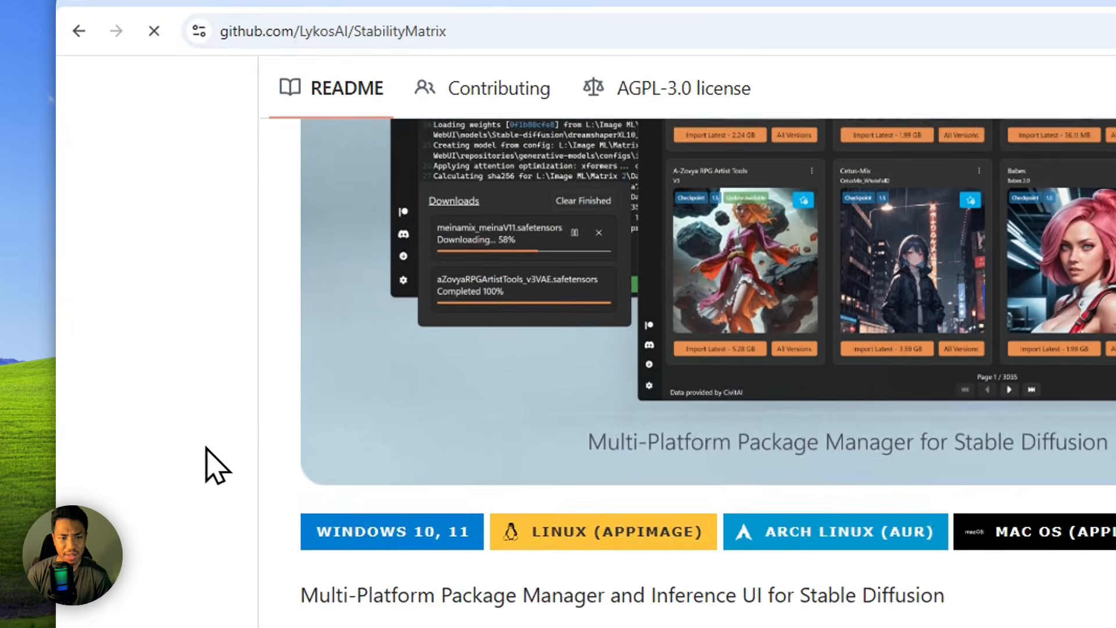
{"action": "left_click", "coordinate": [407, 559]}
{"action": "left_click", "coordinate": [1065, 568]}
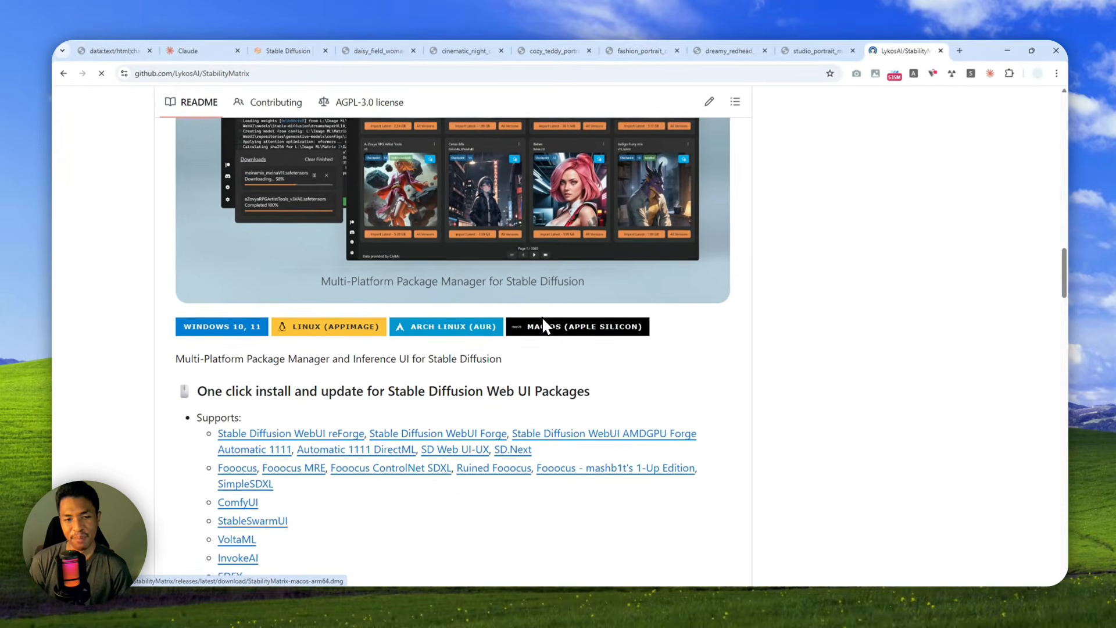
{"action": "scroll", "coordinate": [581, 331], "scroll_direction": "up", "scroll_amount": 3}
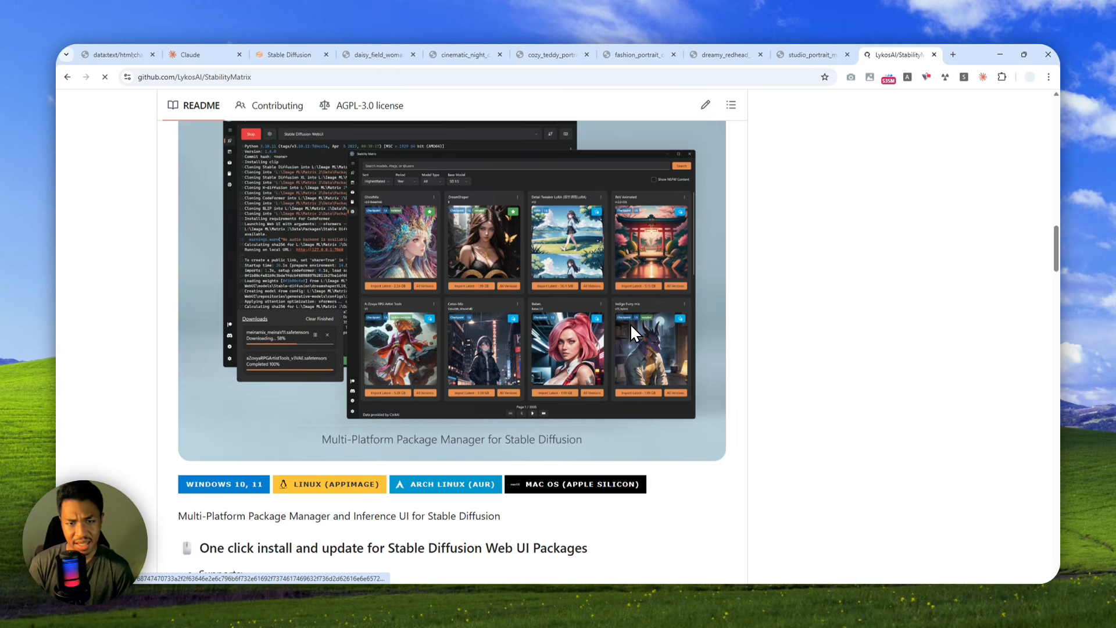
{"action": "scroll", "coordinate": [624, 323], "scroll_direction": "up", "scroll_amount": 1}
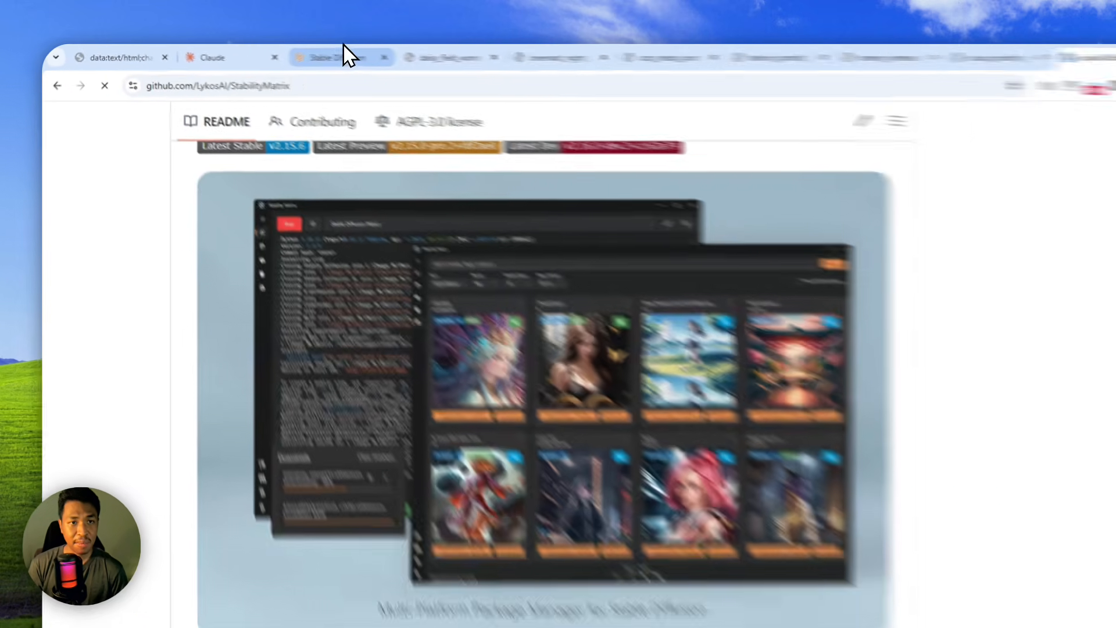
Look at the Stable Diffusion page again and return to the download links in the StabilityMatrix README.
{"action": "left_click", "coordinate": [289, 54]}
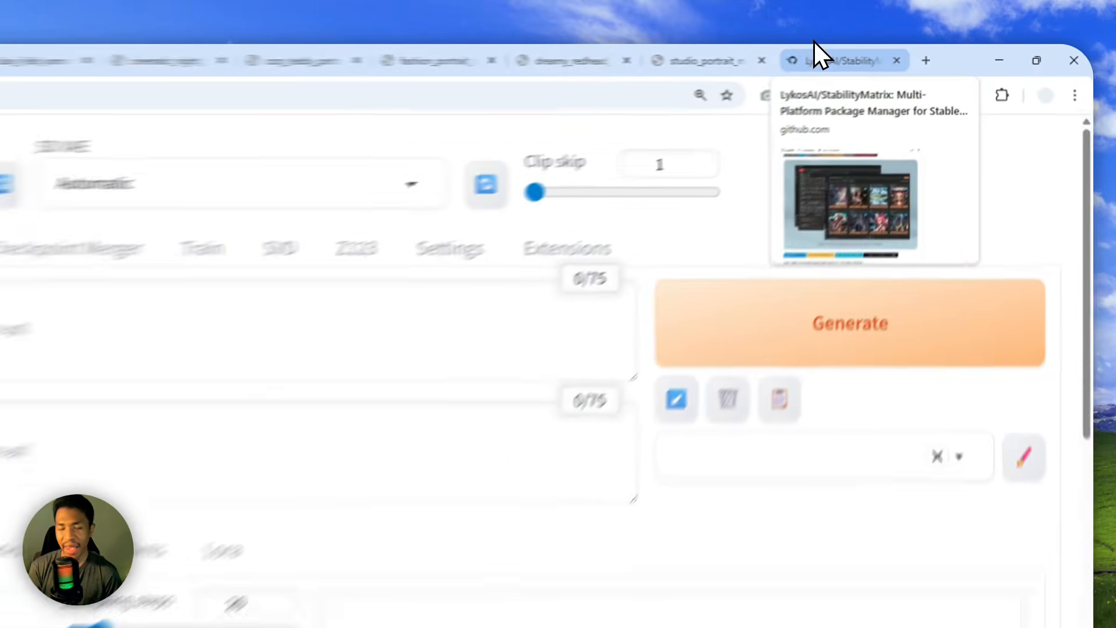
{"action": "left_click", "coordinate": [881, 52]}
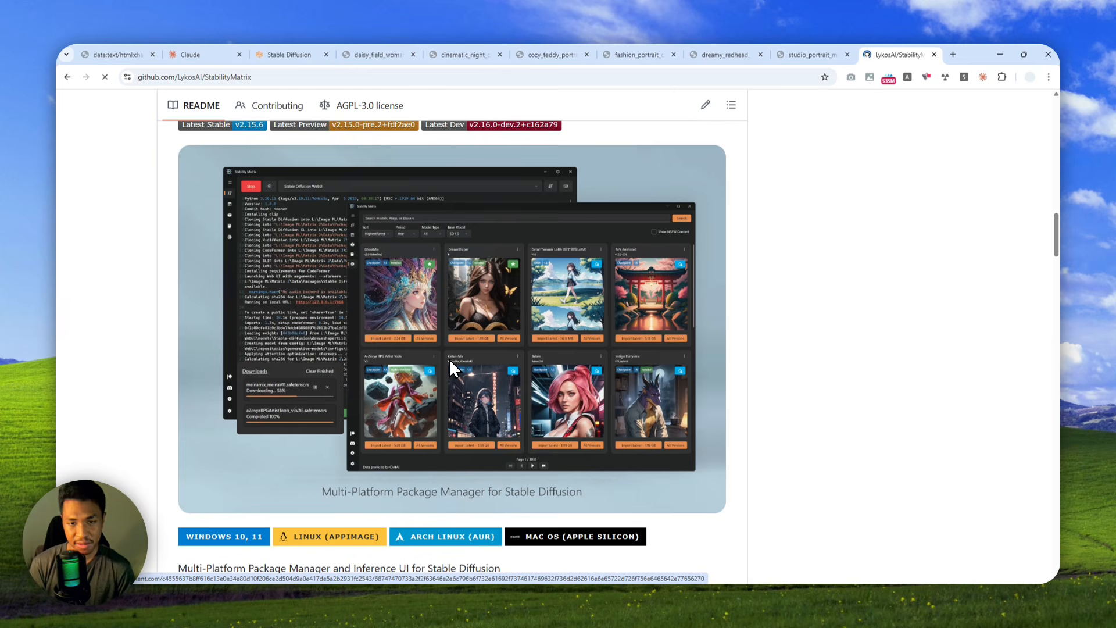
{"action": "scroll", "coordinate": [469, 355], "scroll_direction": "down", "scroll_amount": 3}
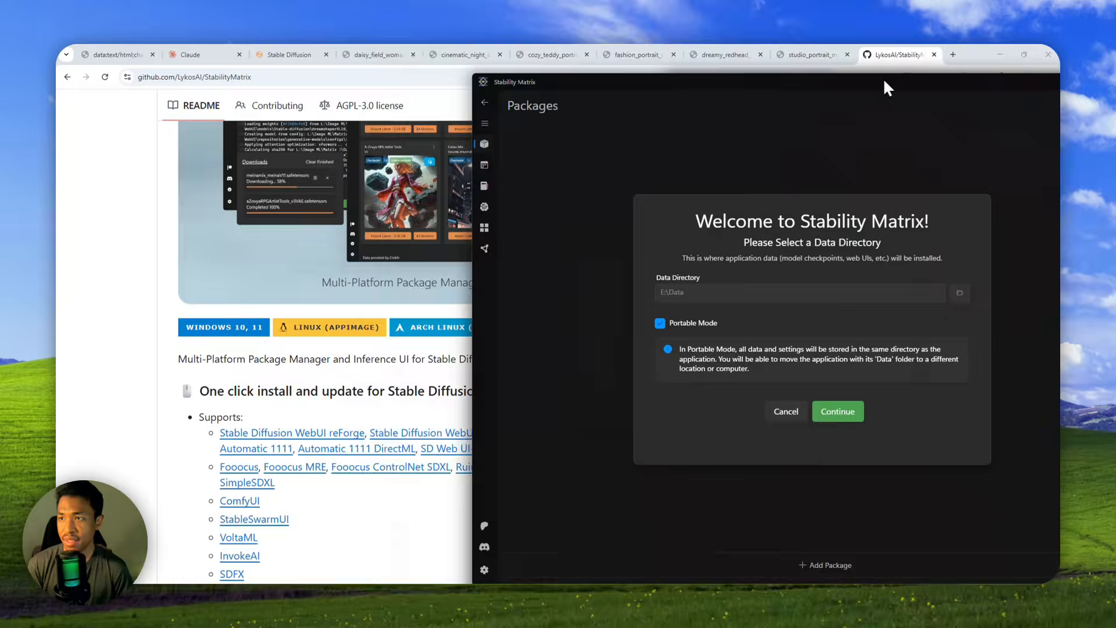
Complete the Stability Matrix welcome setup in Portable Mode, decline sharing analytics and skip the first-time package setup.
{"action": "left_click_drag", "start_coordinate": [884, 87], "coordinate": [625, 67]}
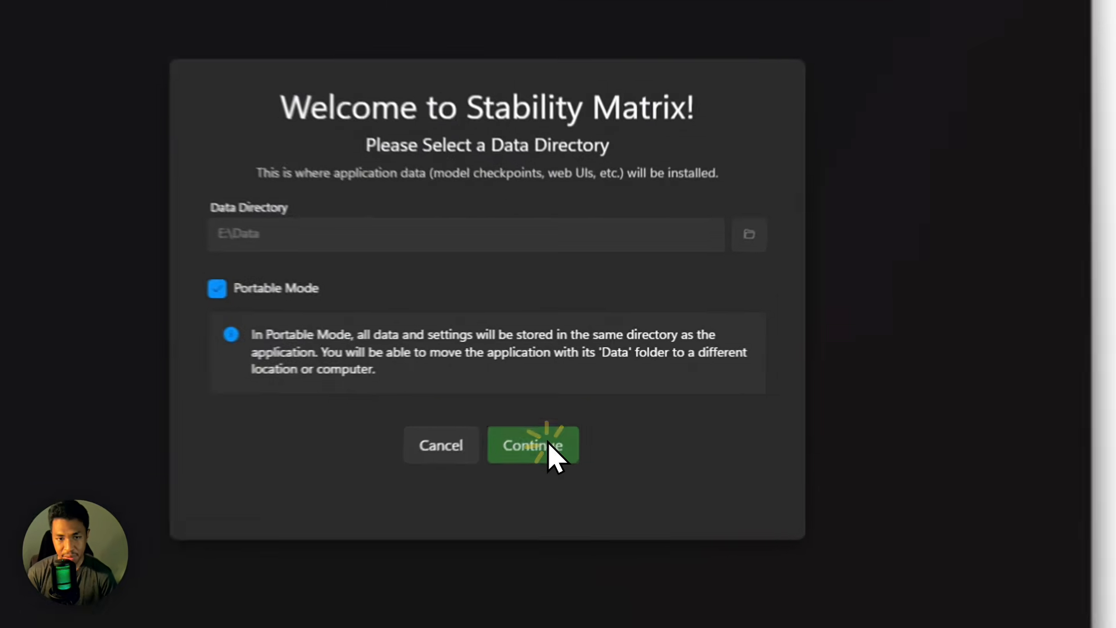
{"action": "left_click", "coordinate": [583, 400]}
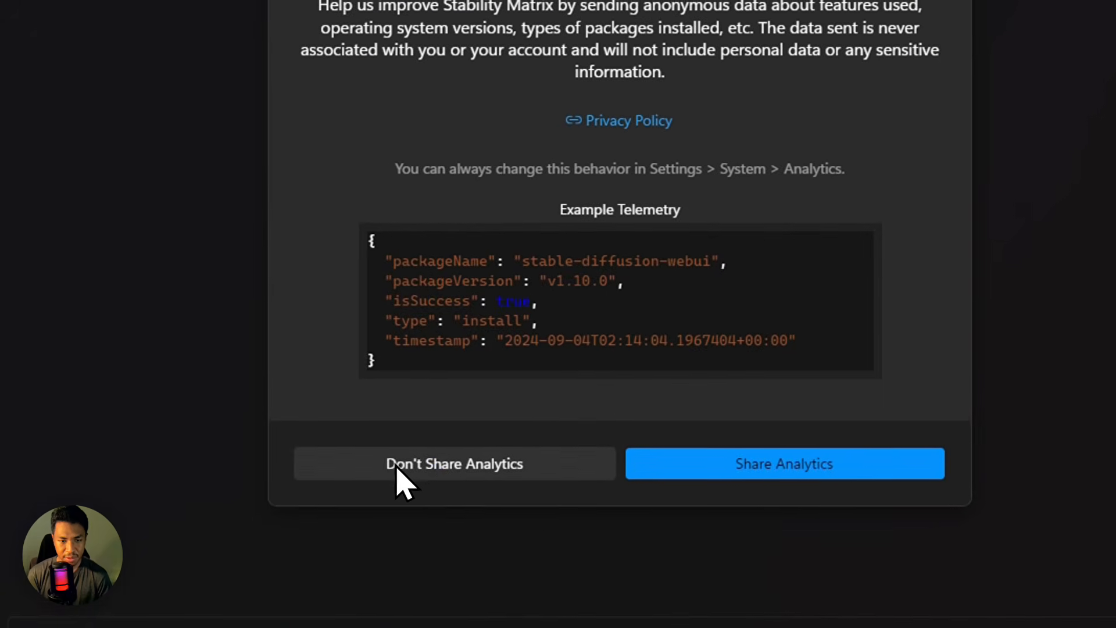
{"action": "left_click", "coordinate": [397, 465]}
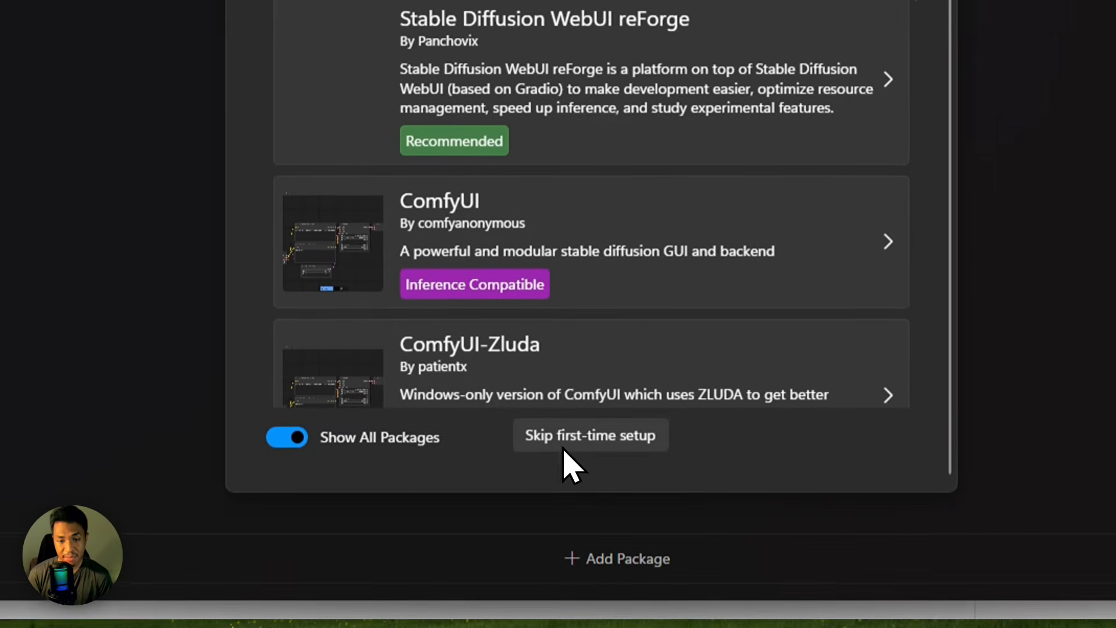
{"action": "left_click", "coordinate": [563, 486]}
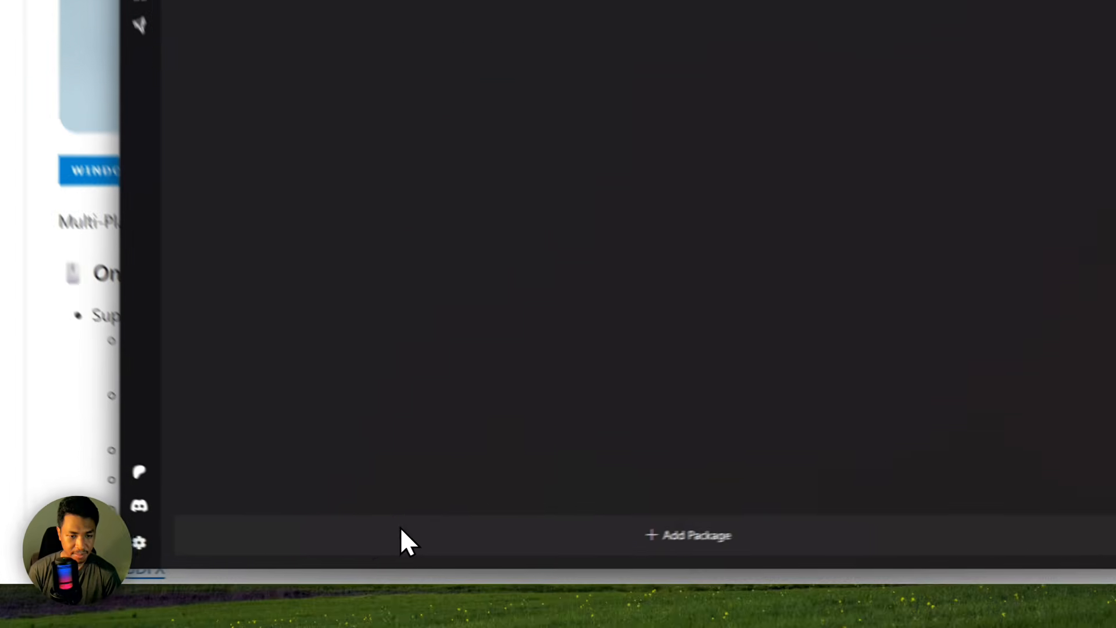
Start adding a package and open the install page for Stable Diffusion WebUI reForge.
{"action": "left_click", "coordinate": [390, 555]}
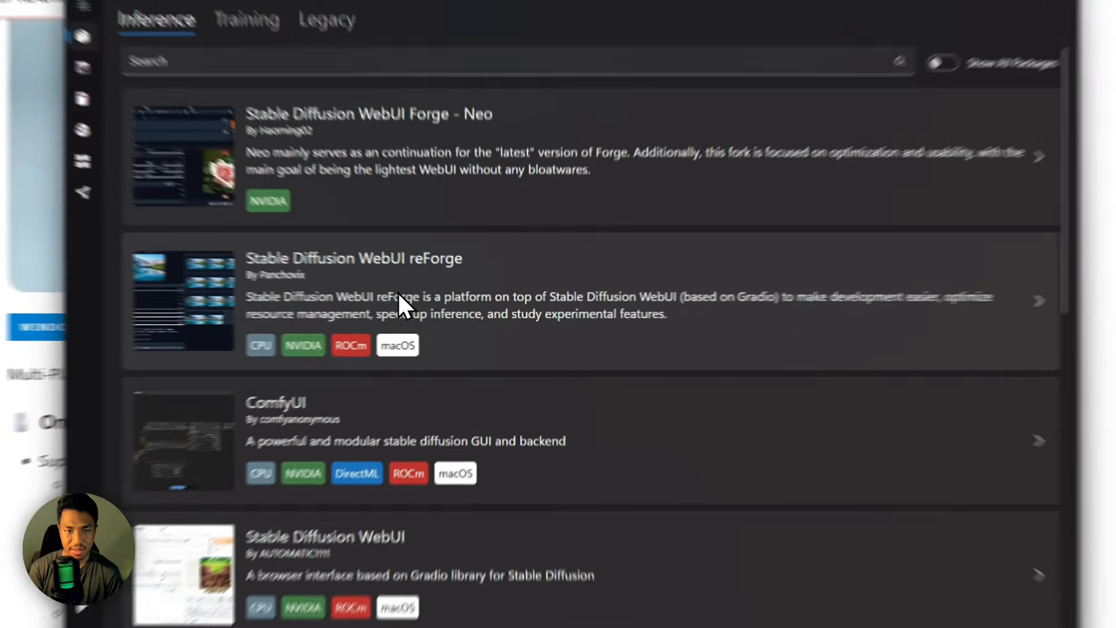
{"action": "left_click", "coordinate": [424, 302]}
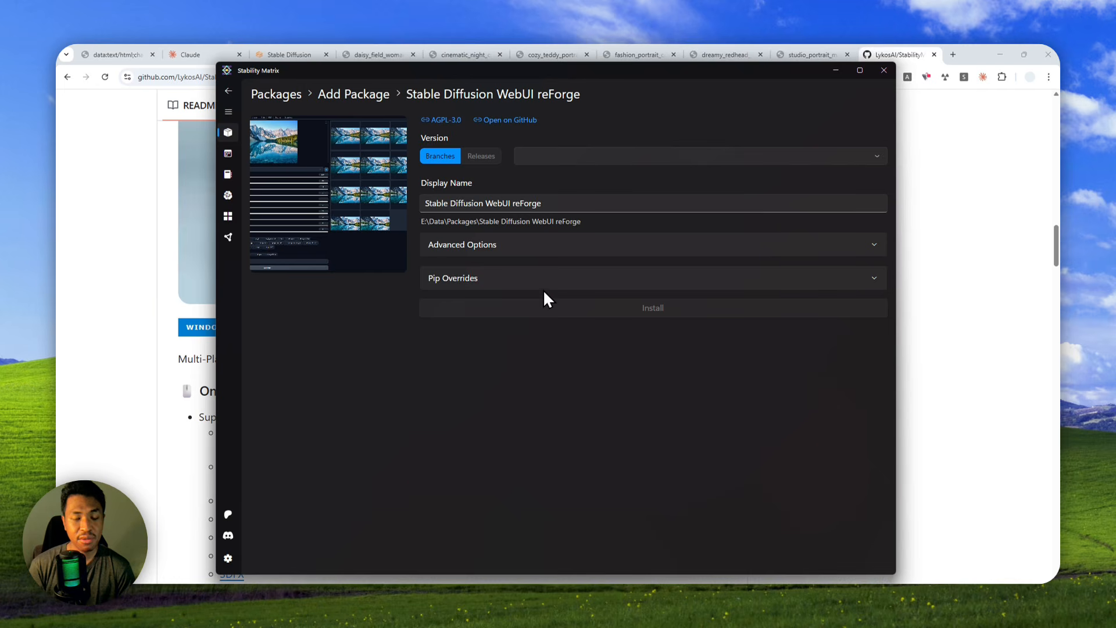
Open the CivitAI model browser and examine its model type and base model filter options.
{"action": "left_click", "coordinate": [229, 112]}
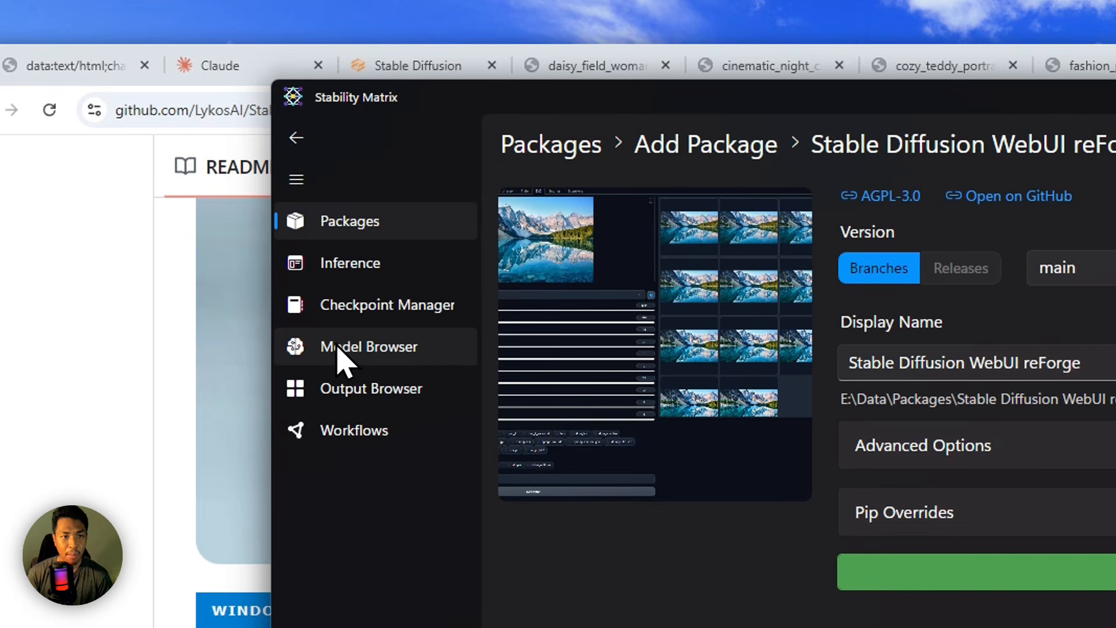
{"action": "left_click", "coordinate": [377, 348]}
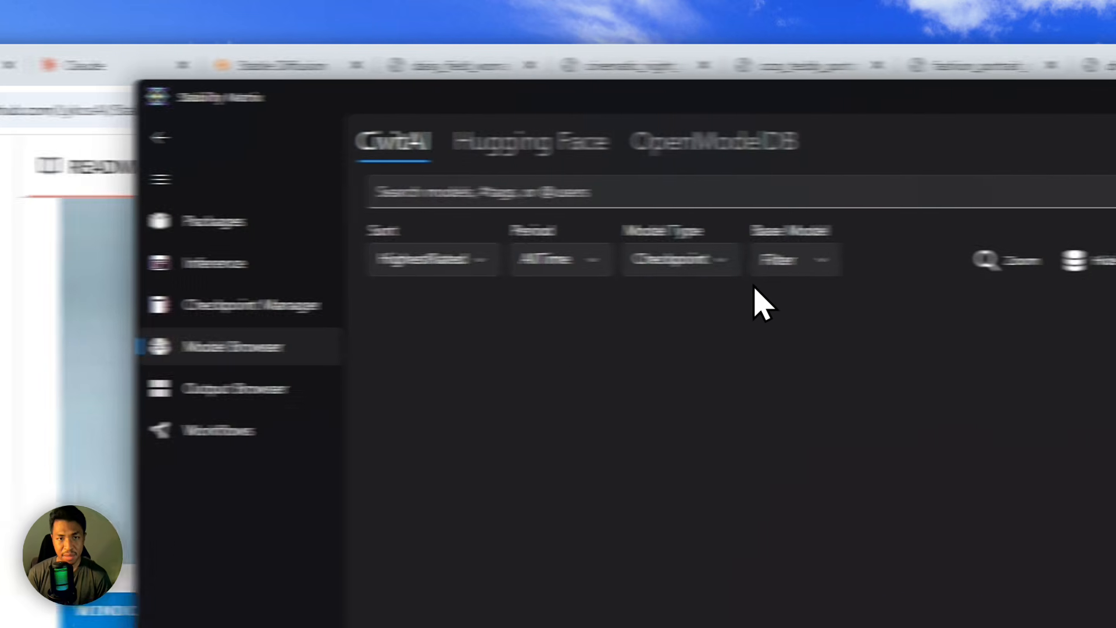
{"action": "left_click", "coordinate": [663, 263]}
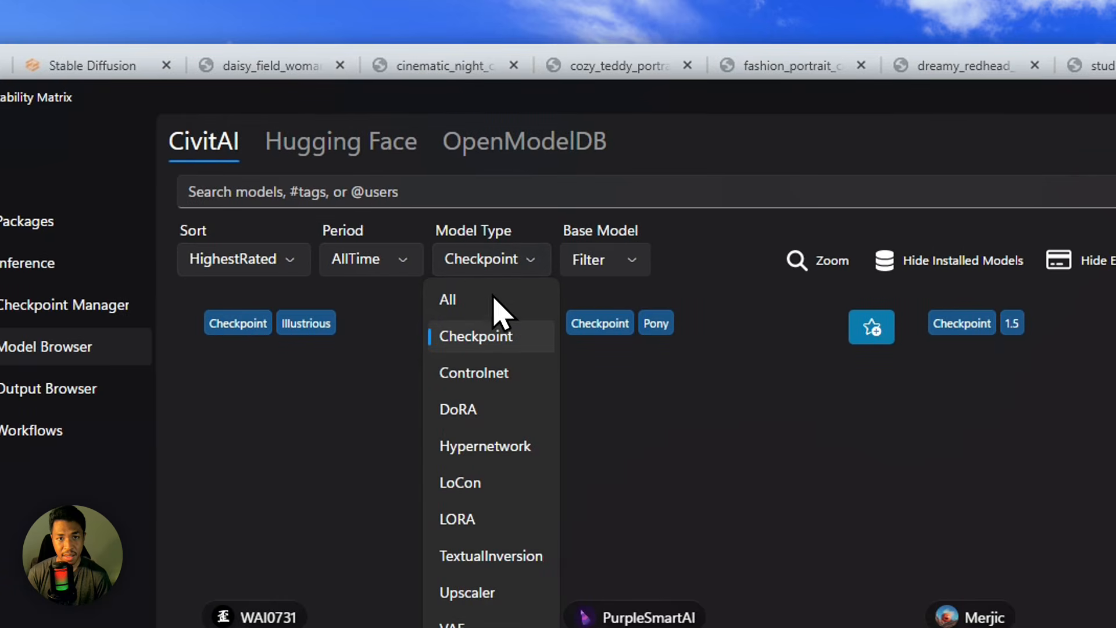
{"action": "left_click", "coordinate": [497, 259]}
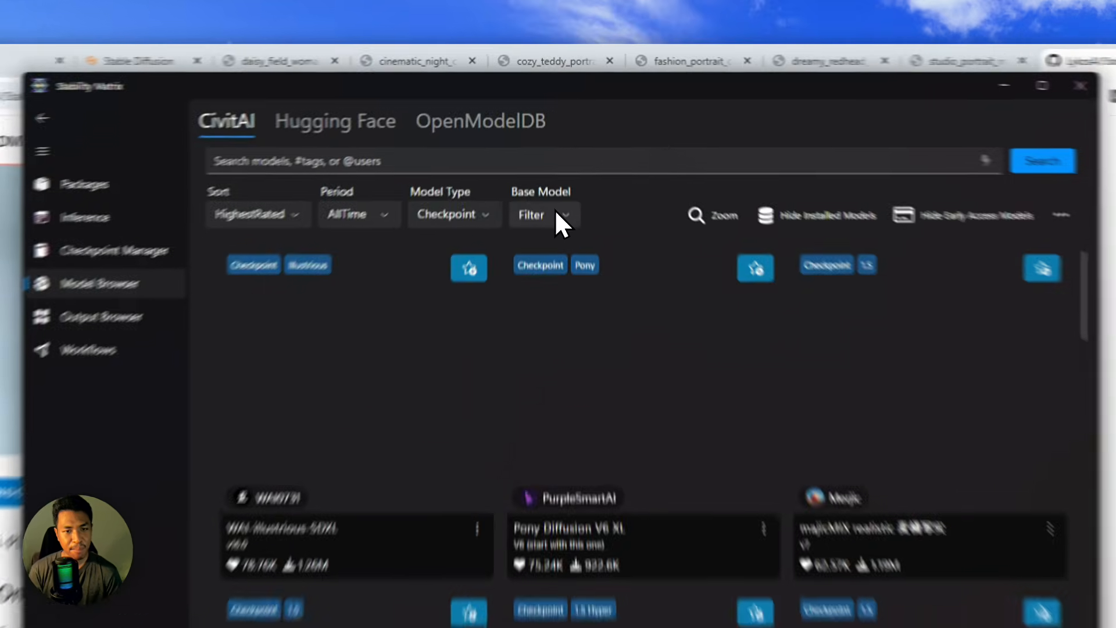
{"action": "left_click", "coordinate": [555, 153]}
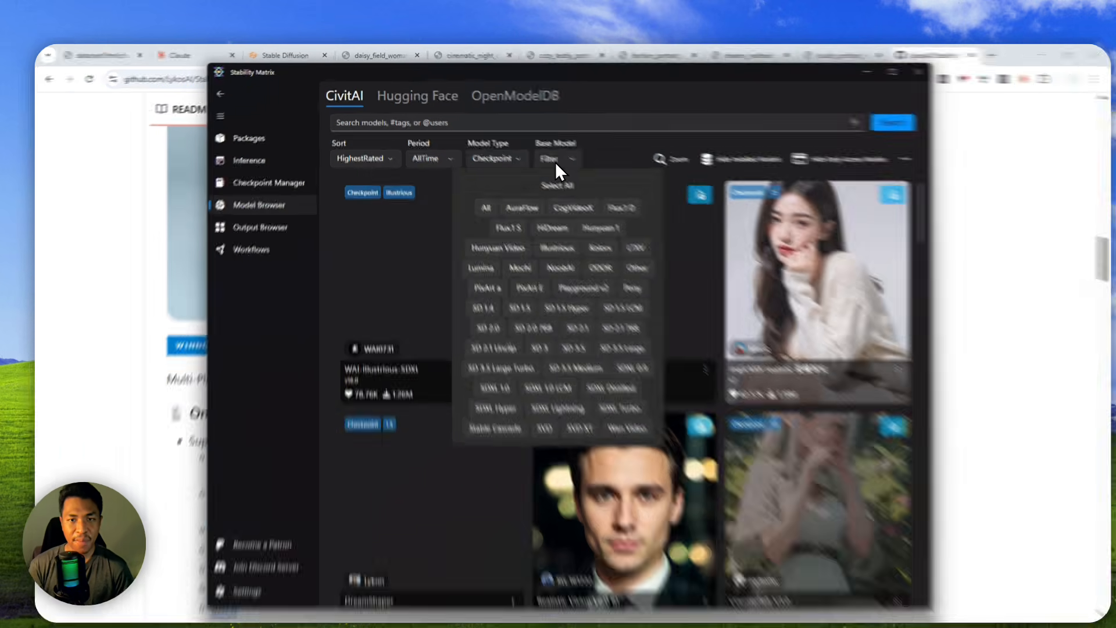
{"action": "left_click", "coordinate": [537, 152]}
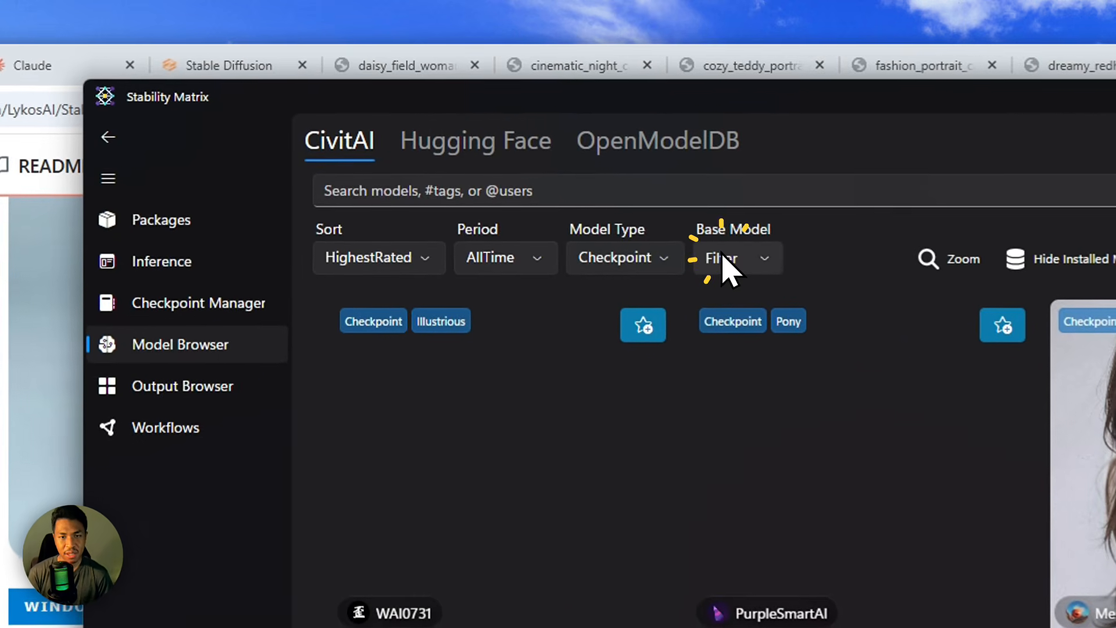
Search the CivitAI models for "epicrealism" and download the epiCRealism XL checkpoint.
{"action": "left_click", "coordinate": [377, 191]}
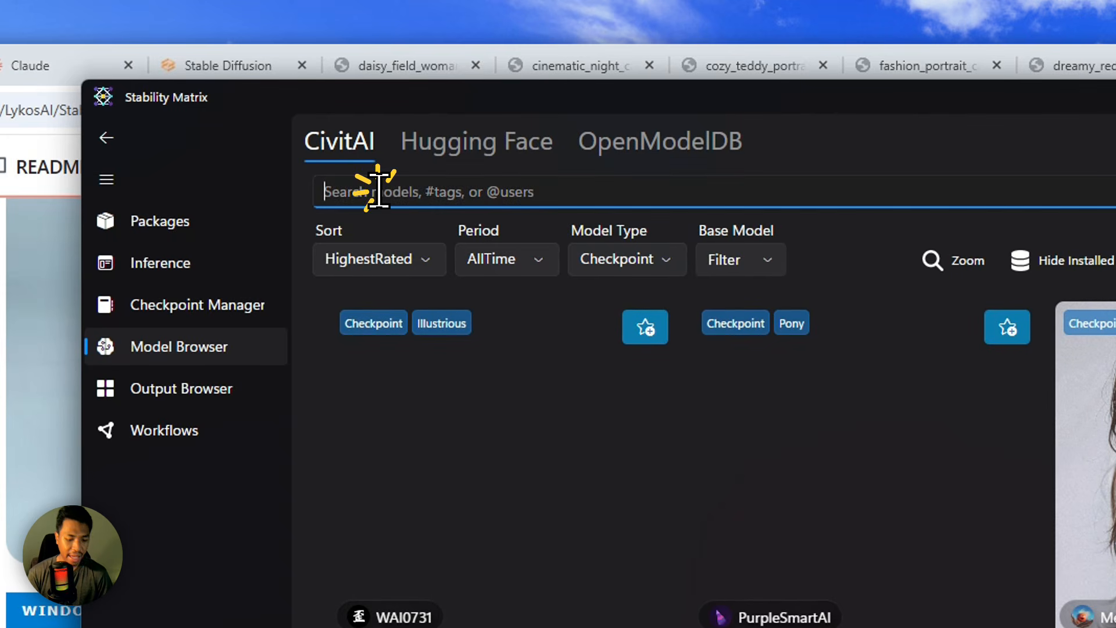
{"action": "type", "text": "epic"}
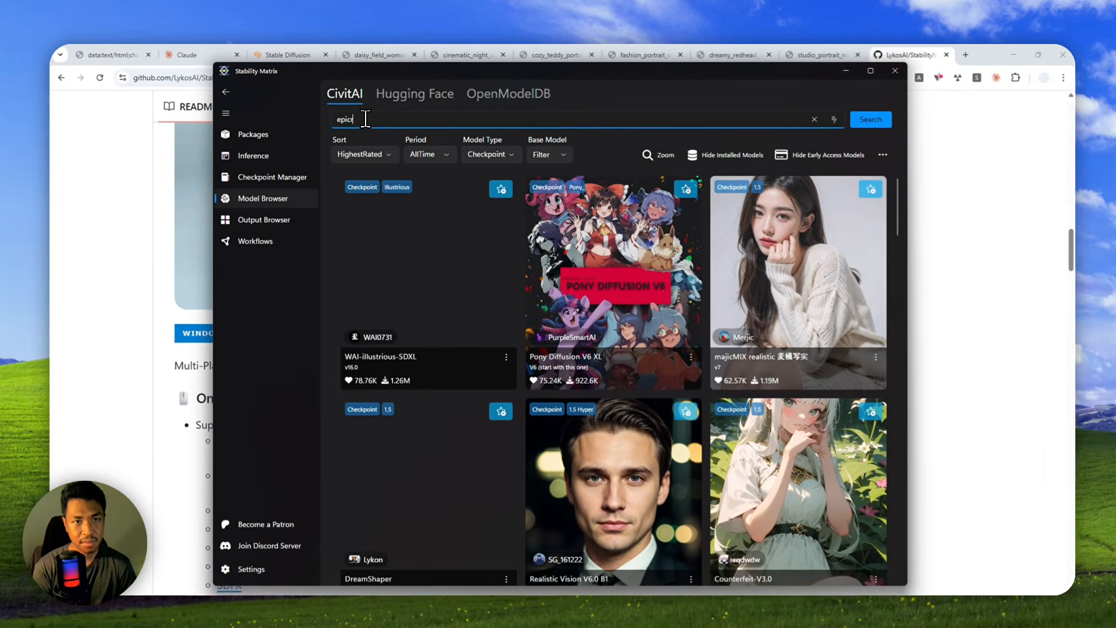
{"action": "type", "text": "realism"}
{"action": "key", "text": "Return"}
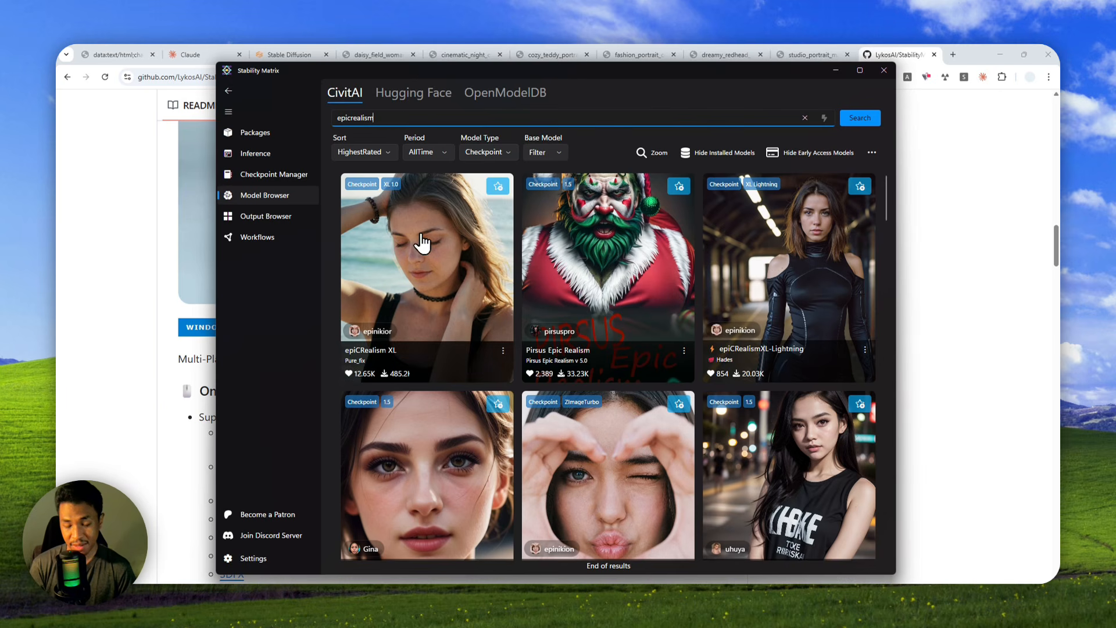
{"action": "left_click", "coordinate": [407, 299]}
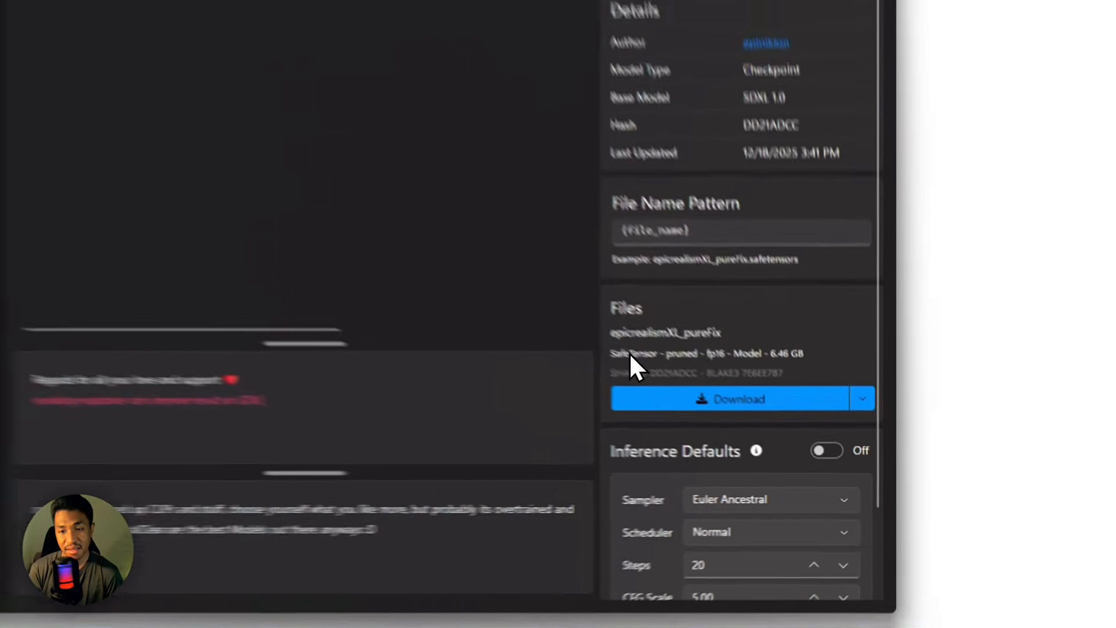
{"action": "left_click", "coordinate": [720, 408]}
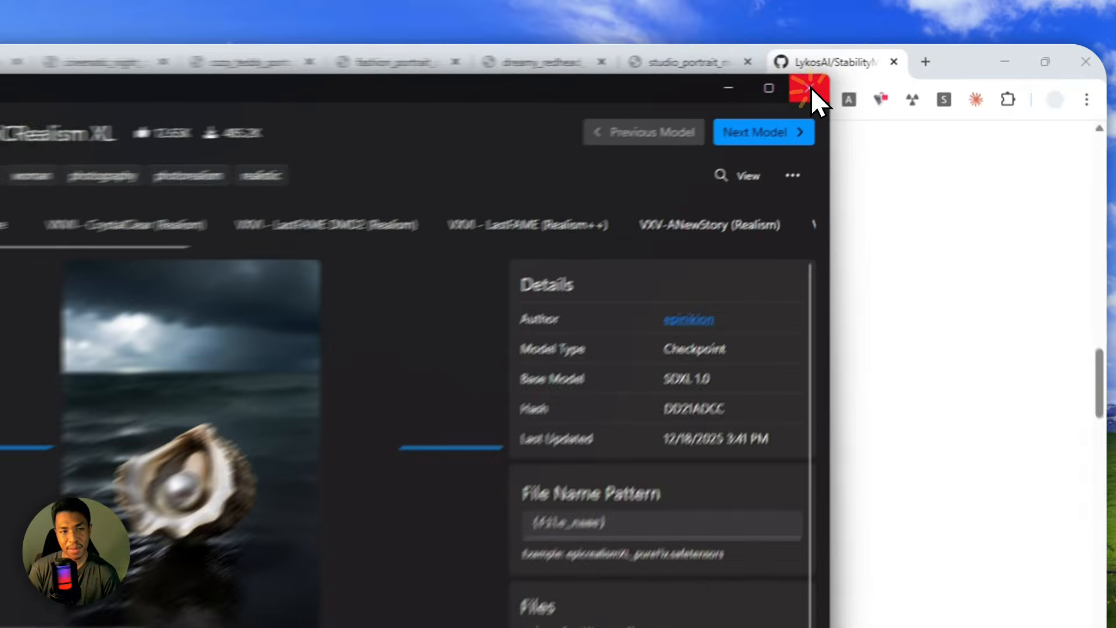
Close this Stability Matrix window, start the installed Stability Matrix from the AI Tools app group and show its packages.
{"action": "left_click", "coordinate": [885, 68]}
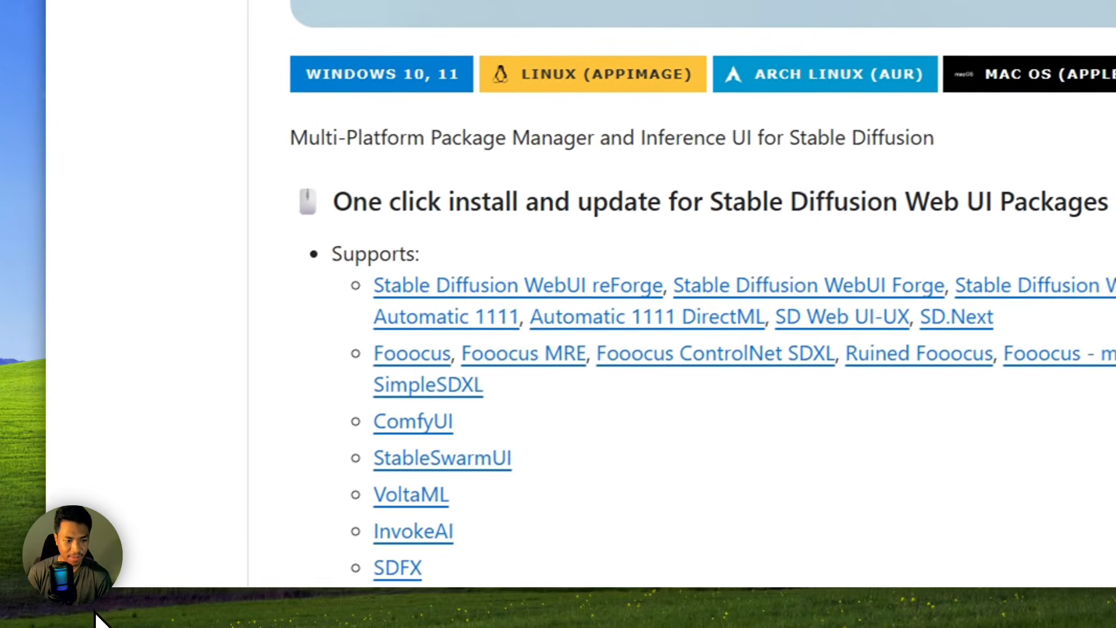
{"action": "left_click", "coordinate": [95, 617]}
{"action": "left_click", "coordinate": [134, 102]}
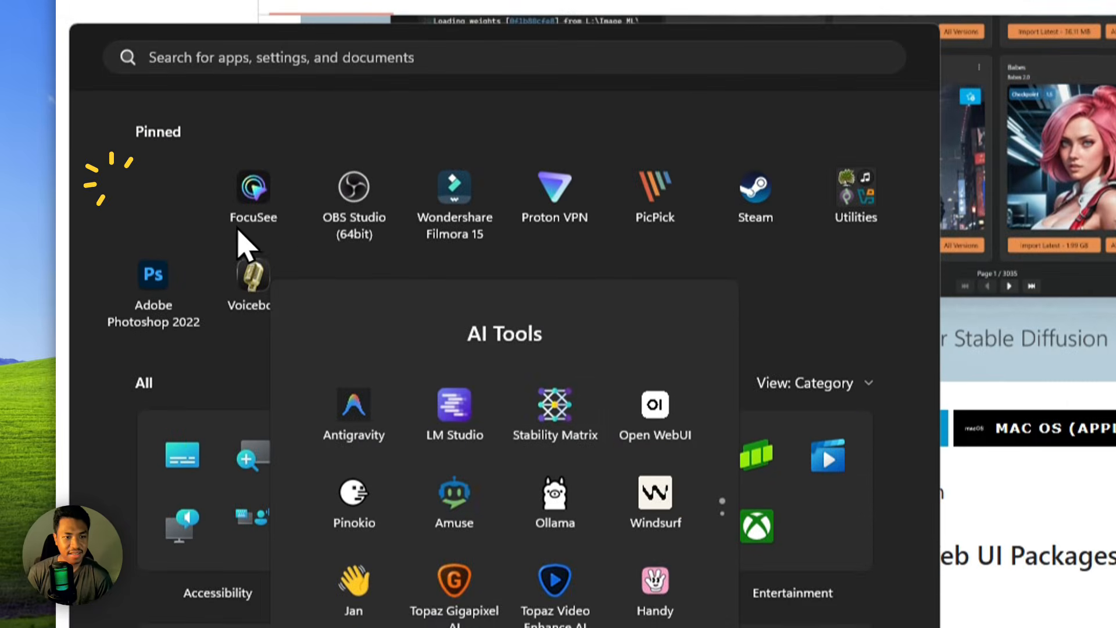
{"action": "left_click", "coordinate": [555, 425]}
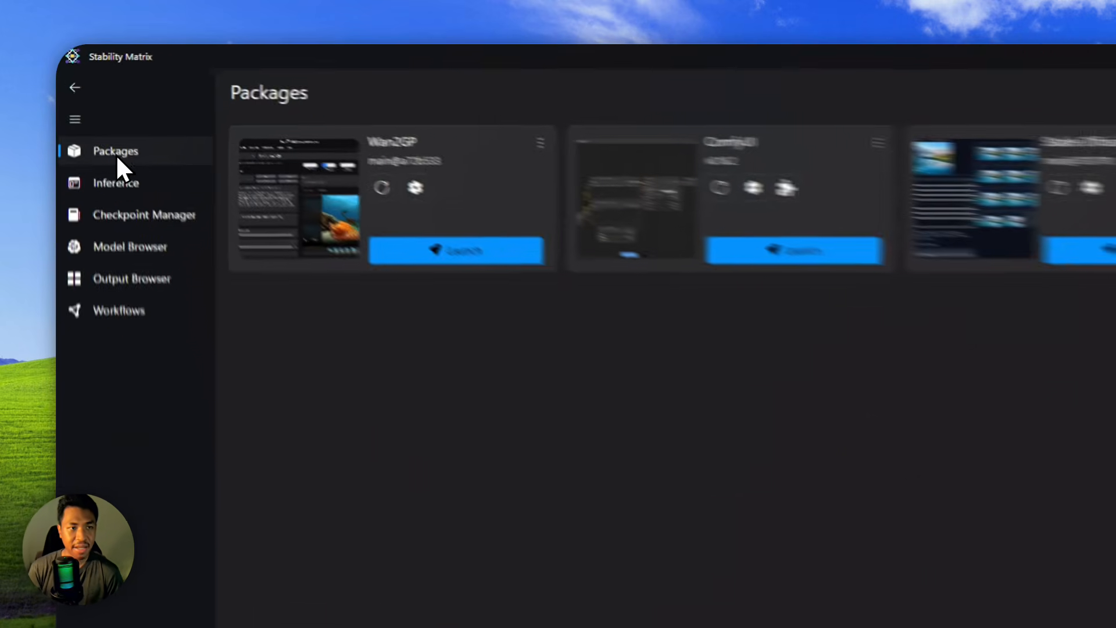
{"action": "left_click", "coordinate": [93, 116]}
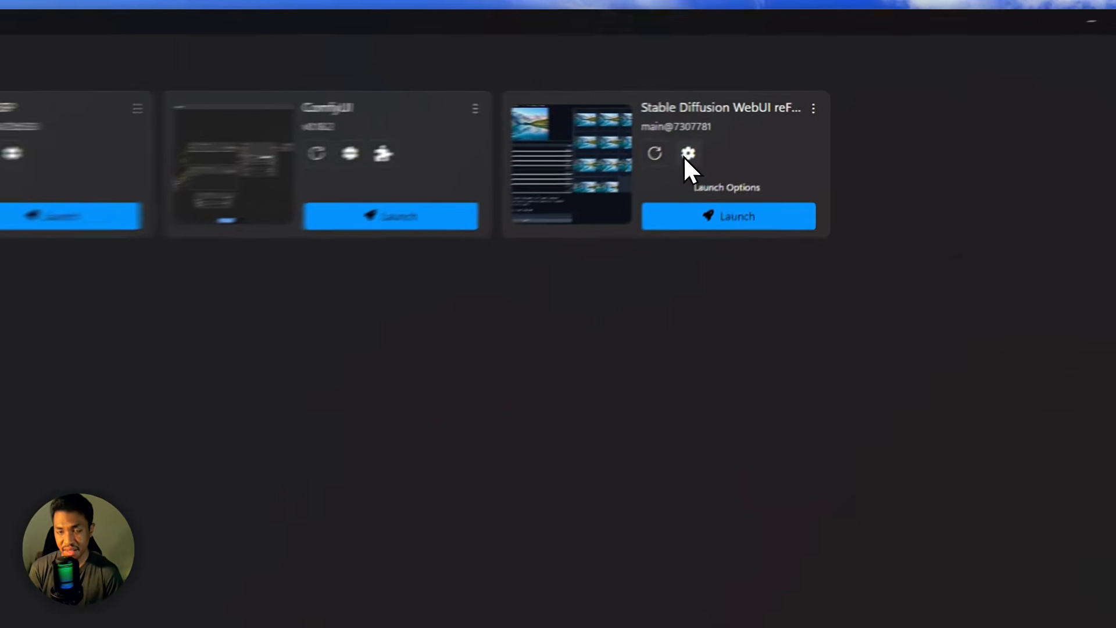
Add --api as an extra launch argument for the Stable Diffusion WebUI reForge package and save the launch options.
{"action": "left_click", "coordinate": [734, 138]}
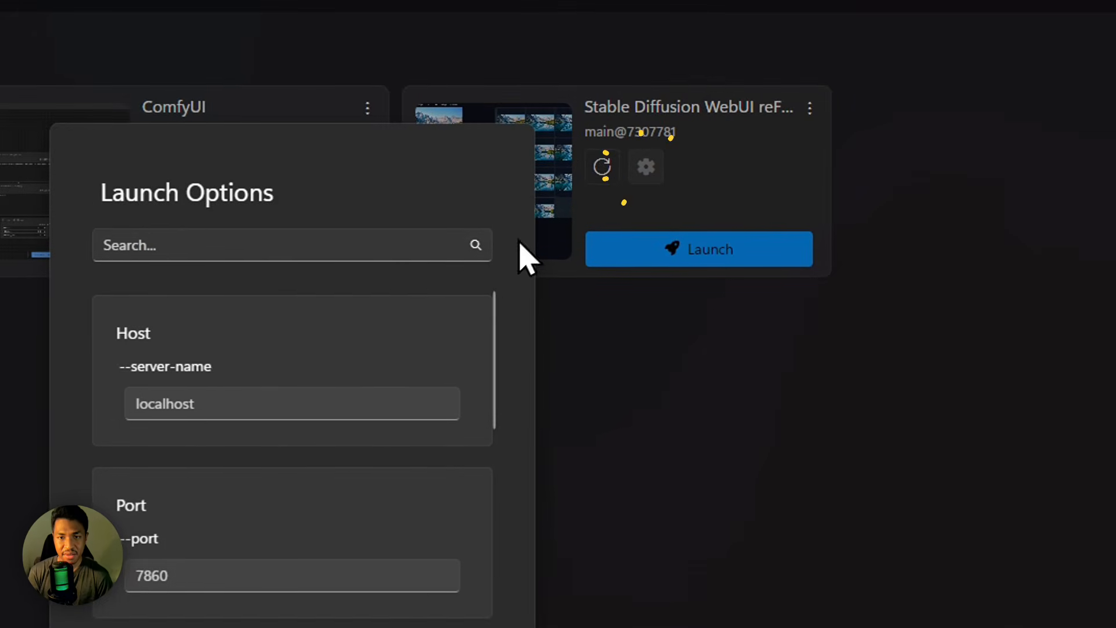
{"action": "left_click_drag", "start_coordinate": [494, 354], "coordinate": [478, 585]}
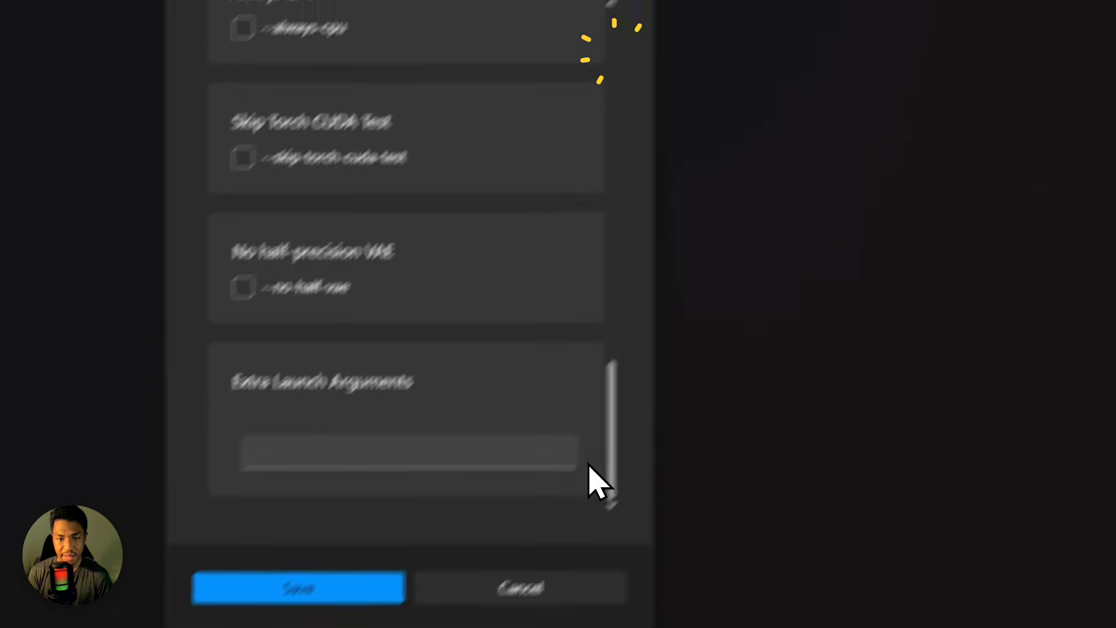
{"action": "left_click", "coordinate": [265, 446]}
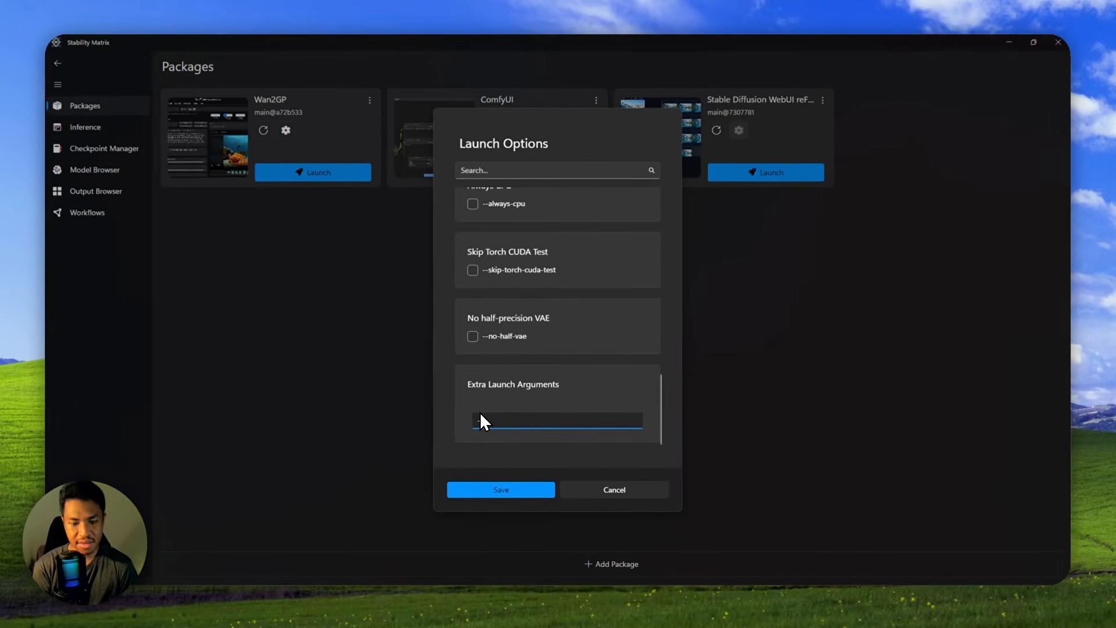
{"action": "type", "text": "--api"}
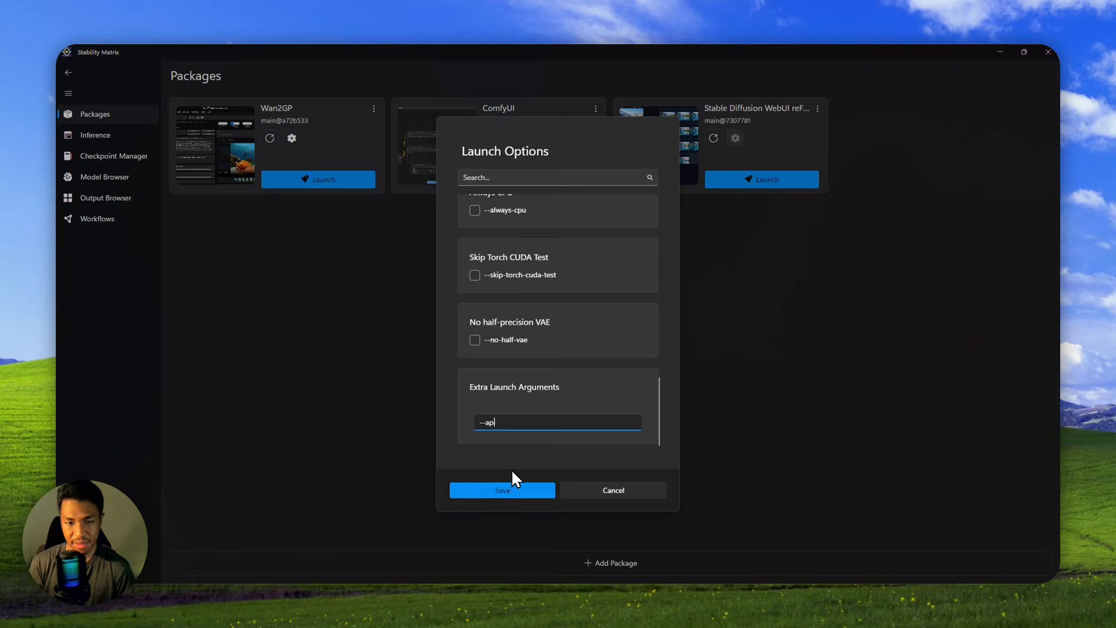
{"action": "left_click", "coordinate": [517, 490]}
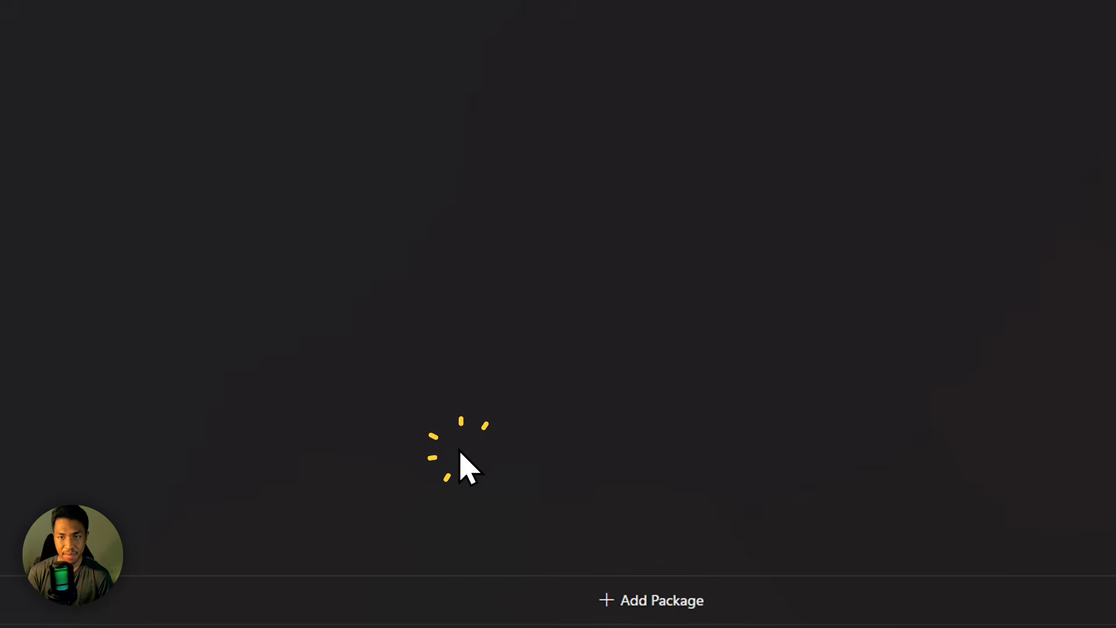
Launch Stable Diffusion WebUI reForge and choose the sd\epicrealismXL_pureFix.safetensors checkpoint in its web page.
{"action": "left_click", "coordinate": [638, 216]}
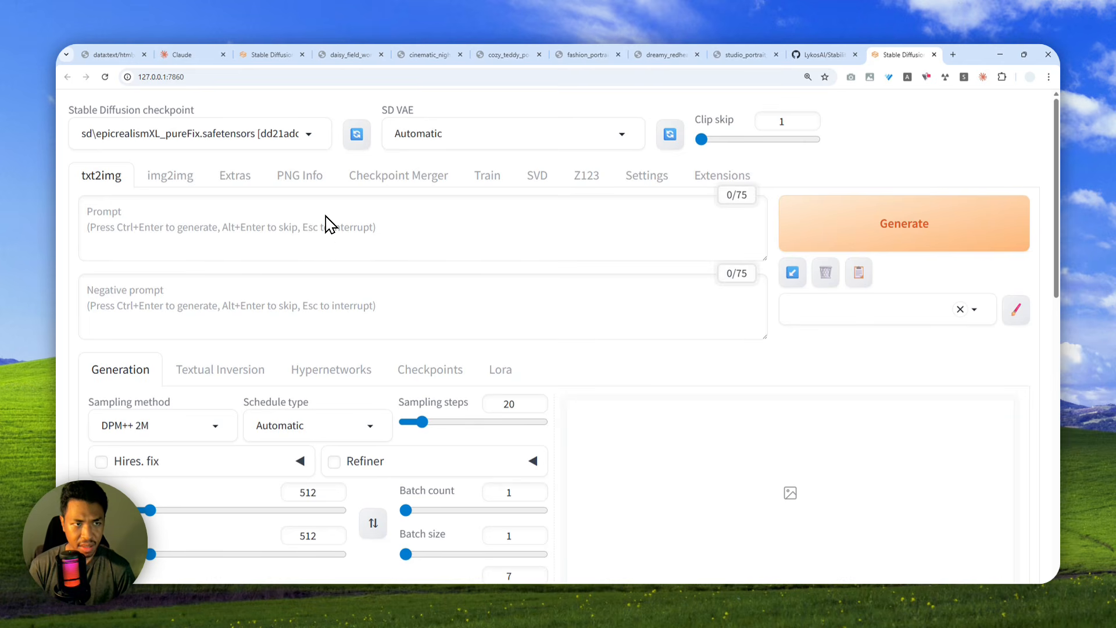
{"action": "left_click", "coordinate": [151, 134]}
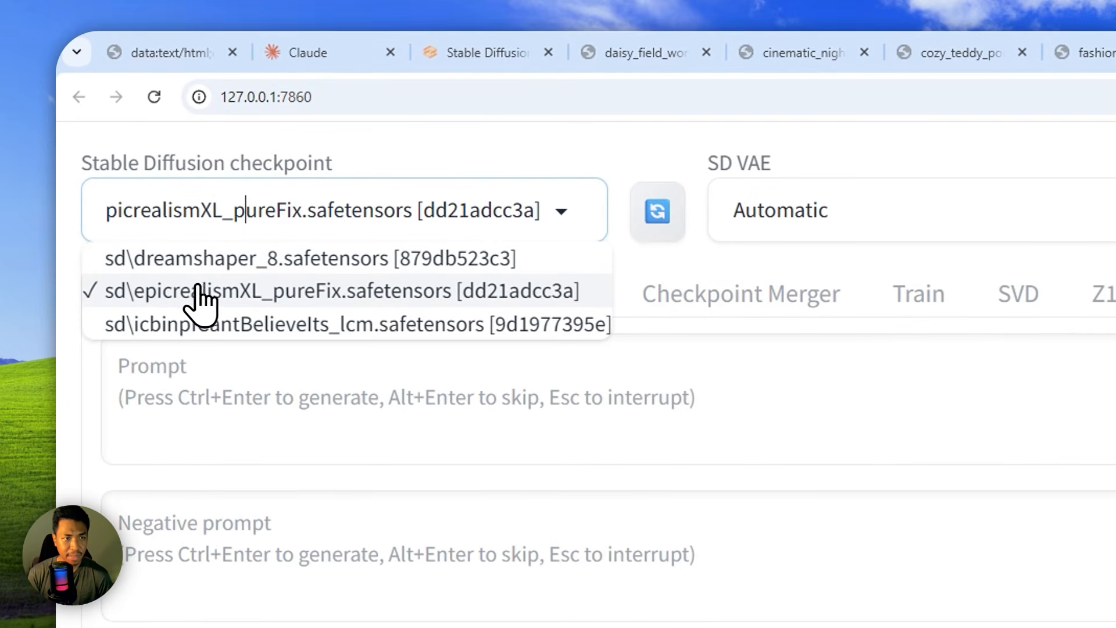
{"action": "left_click", "coordinate": [262, 290]}
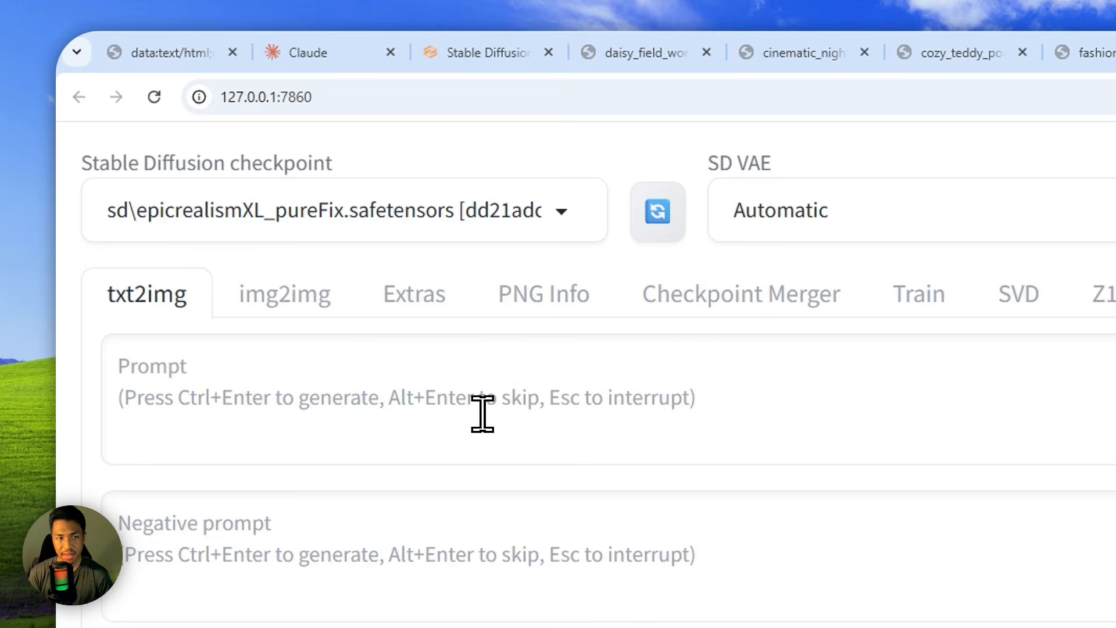
Enter "a cat and dog" as the txt2img prompt.
{"action": "left_click", "coordinate": [359, 393]}
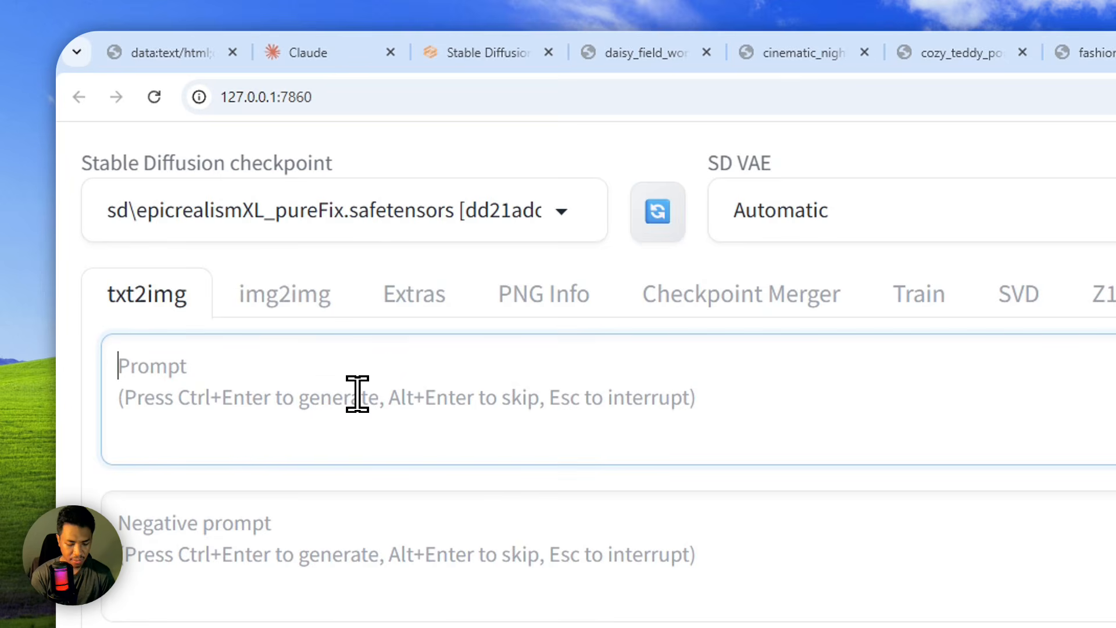
{"action": "type", "text": "a p"}
{"action": "key", "text": "ctrl+a"}
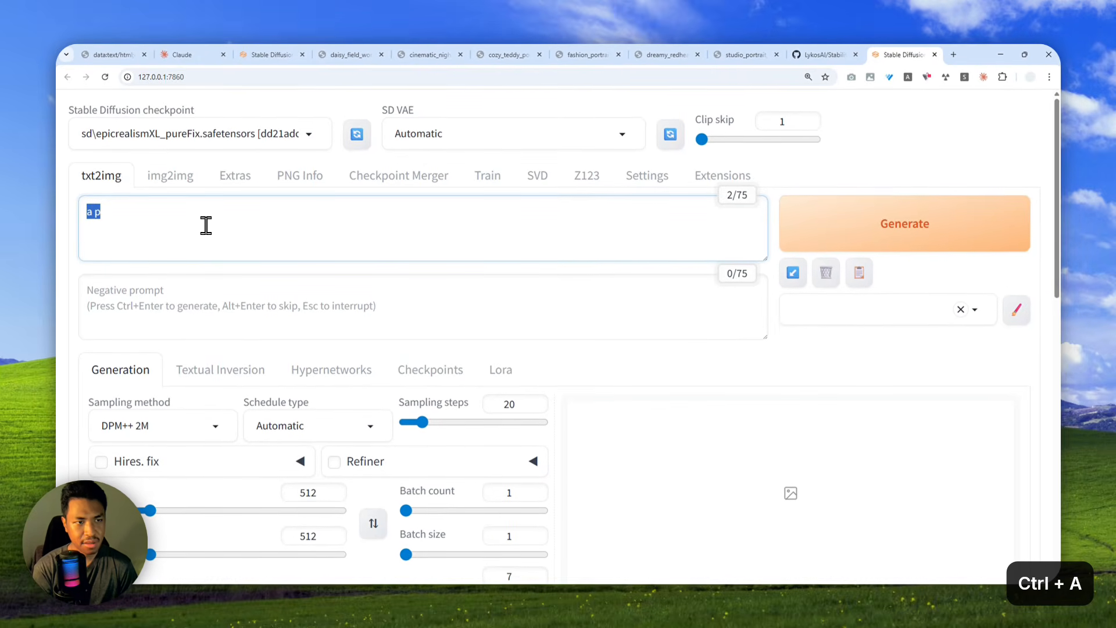
{"action": "type", "text": "at and dog"}
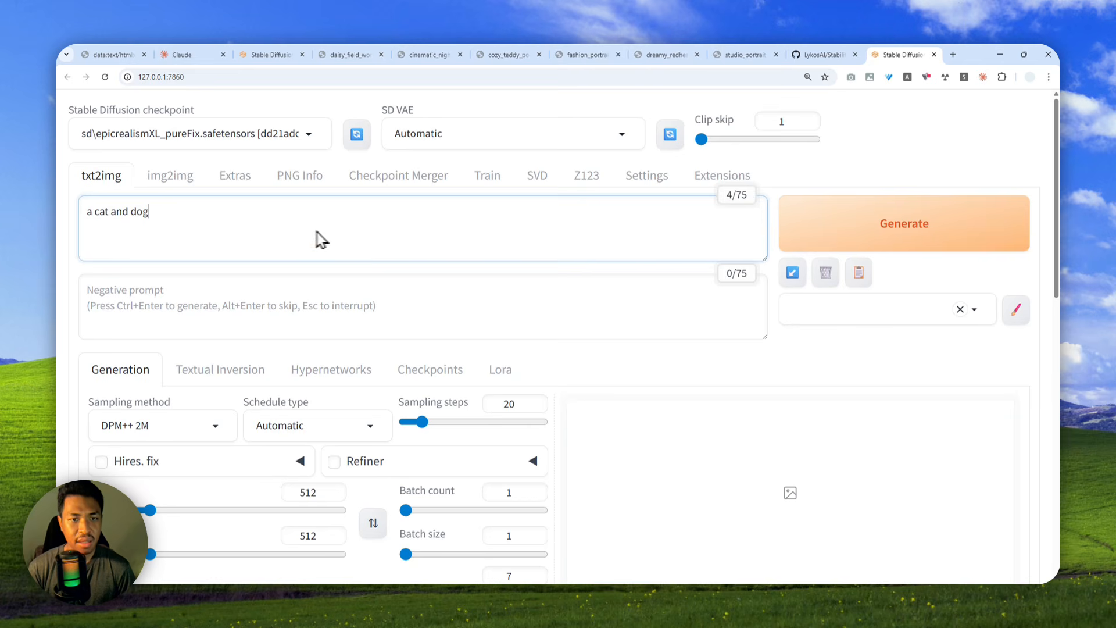
Set both the width and height of the txt2img image to 1024.
{"action": "scroll", "coordinate": [273, 294], "scroll_direction": "down", "scroll_amount": 3}
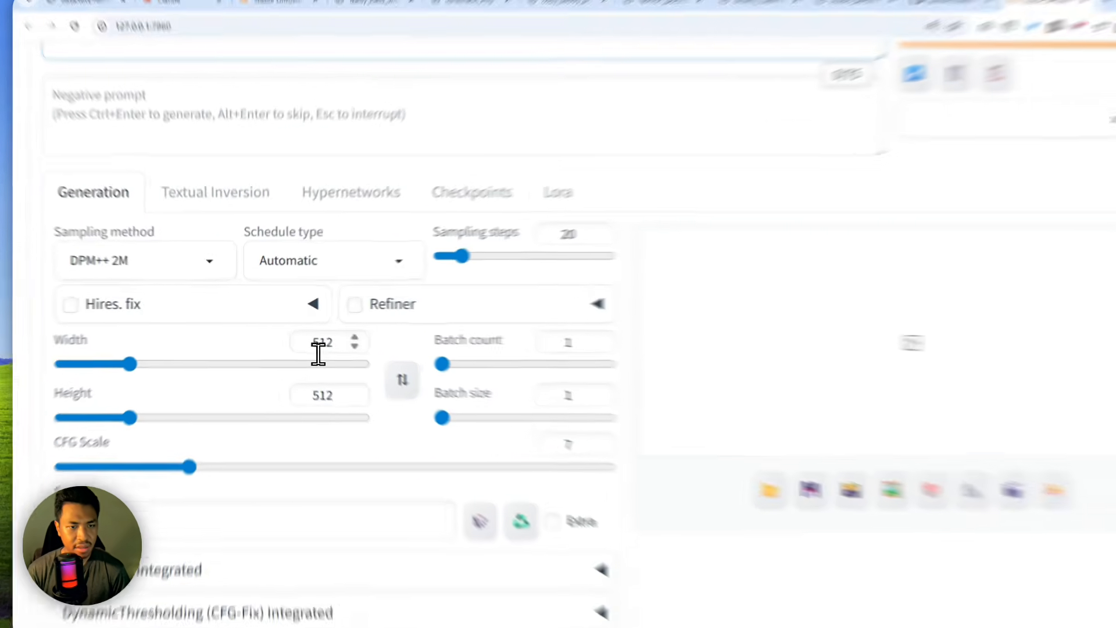
{"action": "double_click", "coordinate": [307, 347]}
{"action": "key", "text": "BackSpace"}
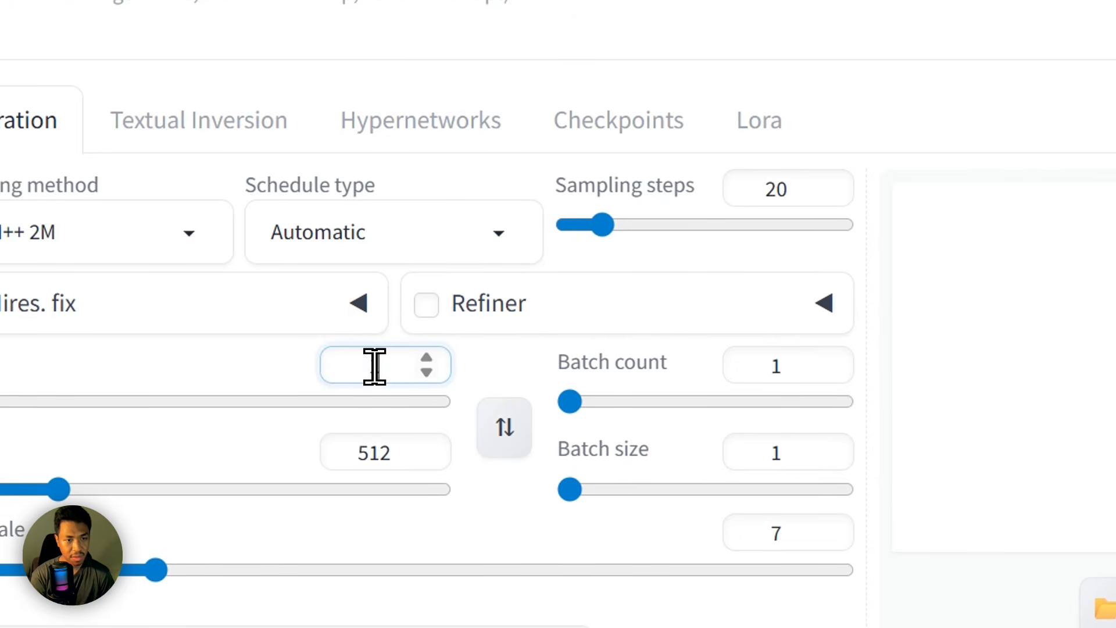
{"action": "type", "text": "1024"}
{"action": "key", "text": "ctrl+a"}
{"action": "key", "text": "ctrl+c"}
{"action": "left_click", "coordinate": [397, 452]}
{"action": "key", "text": "ctrl+a"}
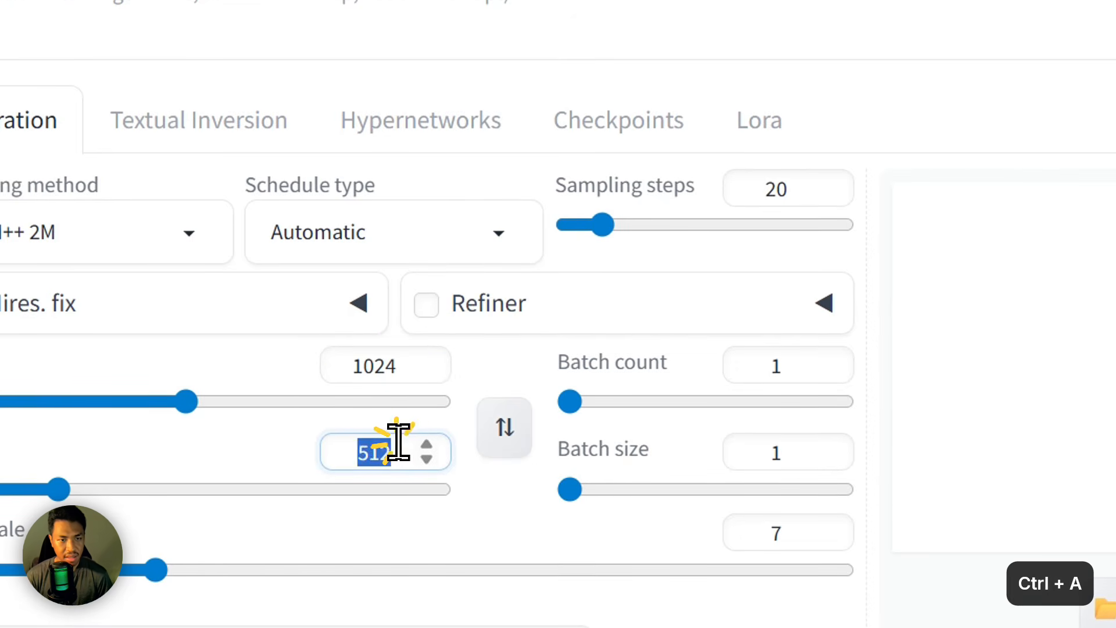
{"action": "key", "text": "ctrl+v"}
Set the txt2img sampling steps to 22.
{"action": "double_click", "coordinate": [775, 186]}
{"action": "type", "text": "22"}
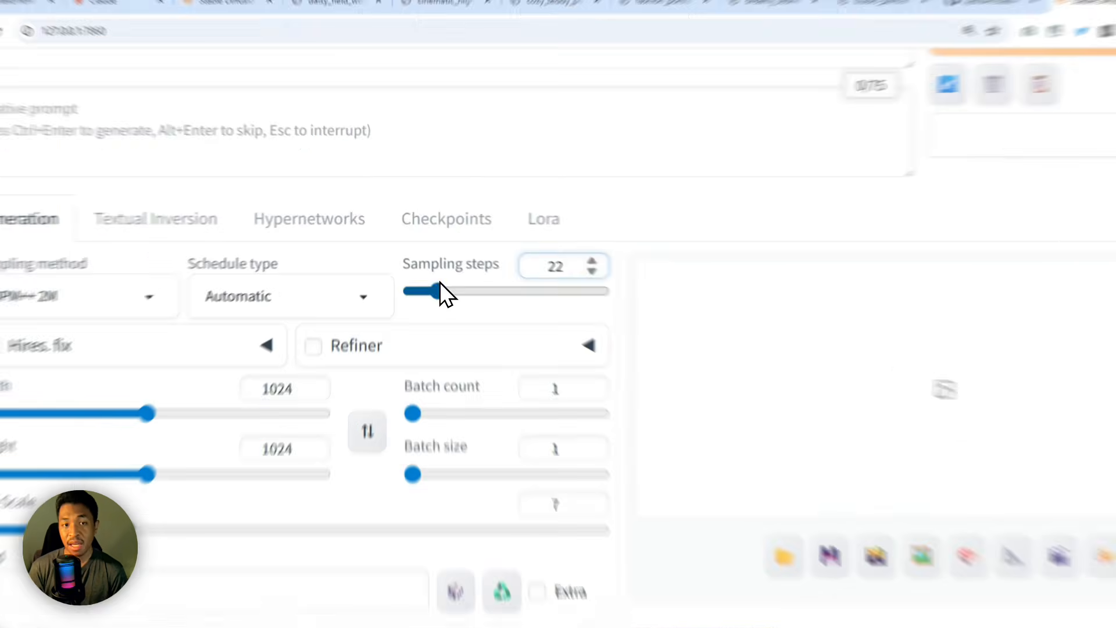
{"action": "left_click_drag", "start_coordinate": [423, 265], "coordinate": [468, 266]}
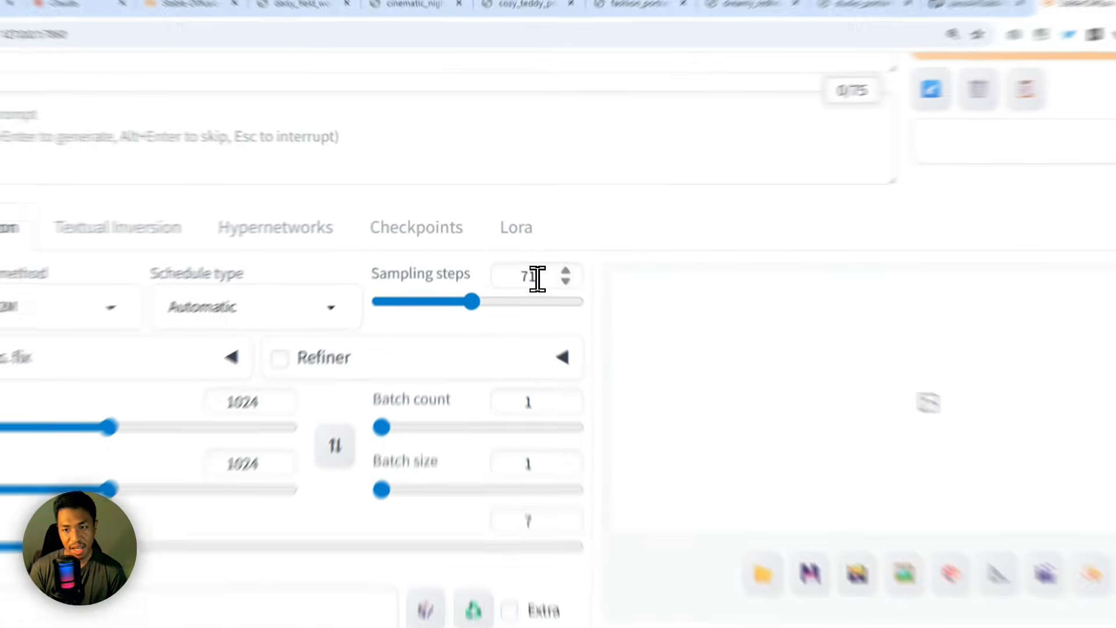
{"action": "left_click", "coordinate": [512, 247]}
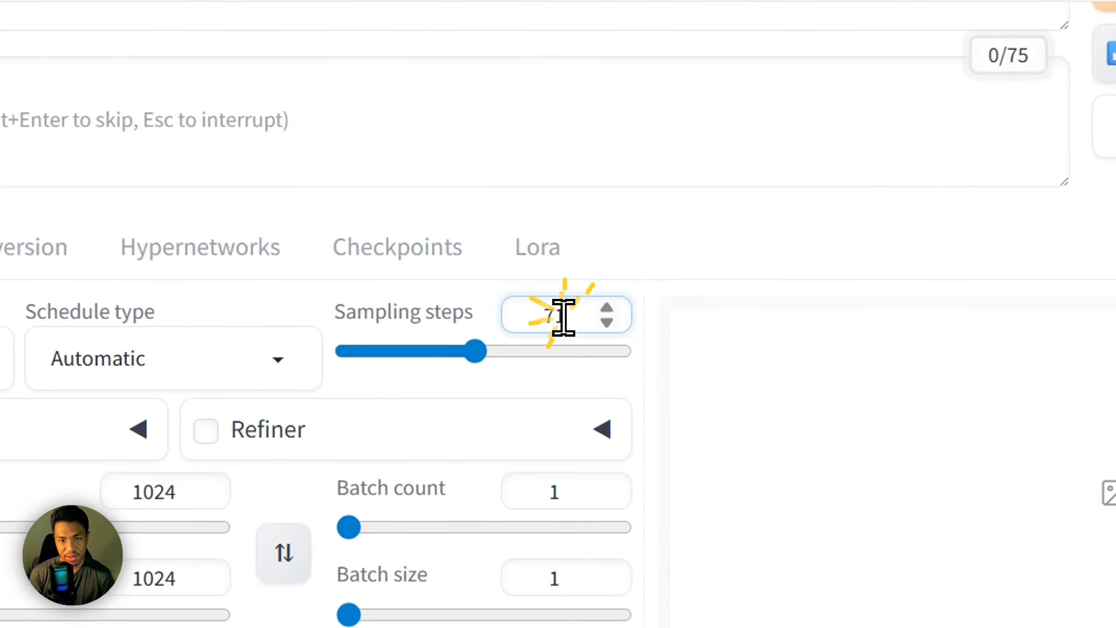
{"action": "double_click", "coordinate": [552, 314]}
{"action": "type", "text": "20"}
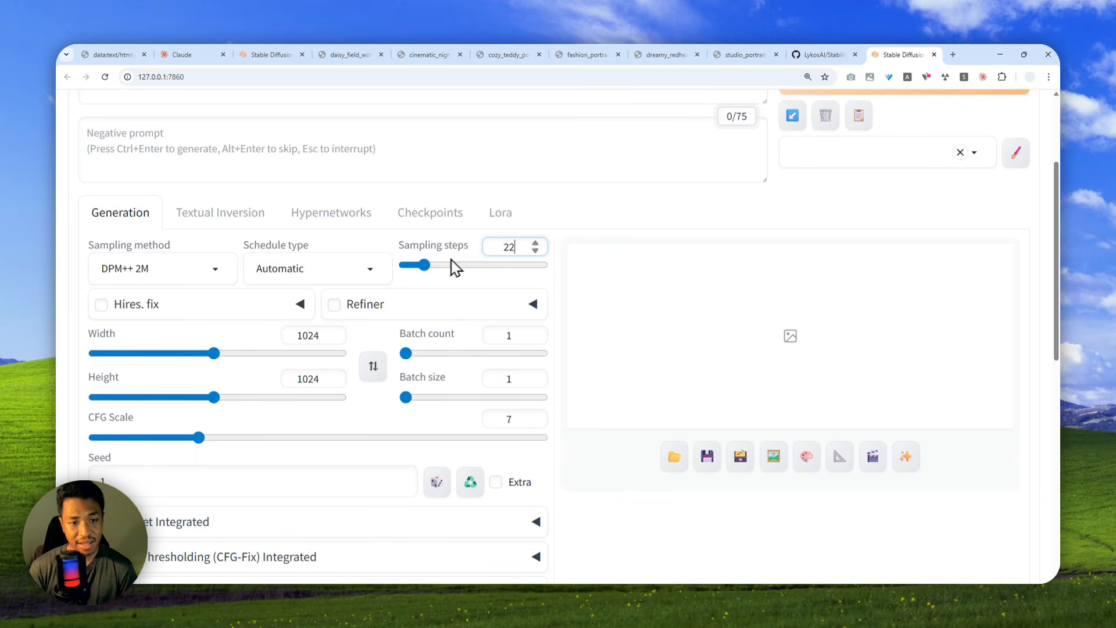
Generate the "a cat and dog" image with the current txt2img settings.
{"action": "scroll", "coordinate": [362, 349], "scroll_direction": "down", "scroll_amount": 3}
{"action": "scroll", "coordinate": [362, 317], "scroll_direction": "up", "scroll_amount": 4}
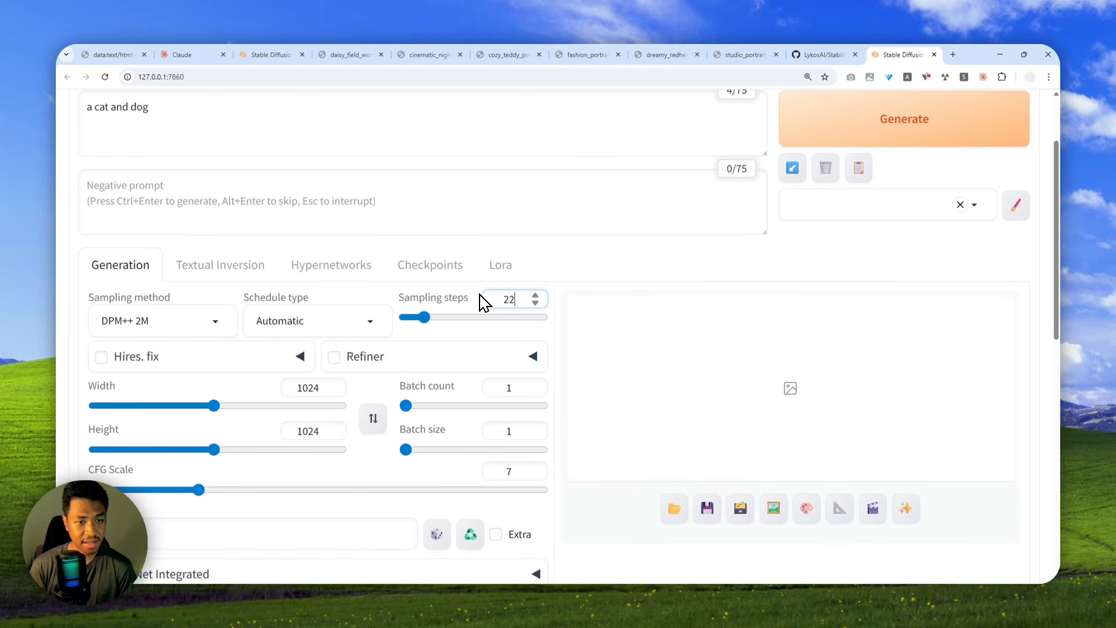
{"action": "scroll", "coordinate": [488, 274], "scroll_direction": "up", "scroll_amount": 2}
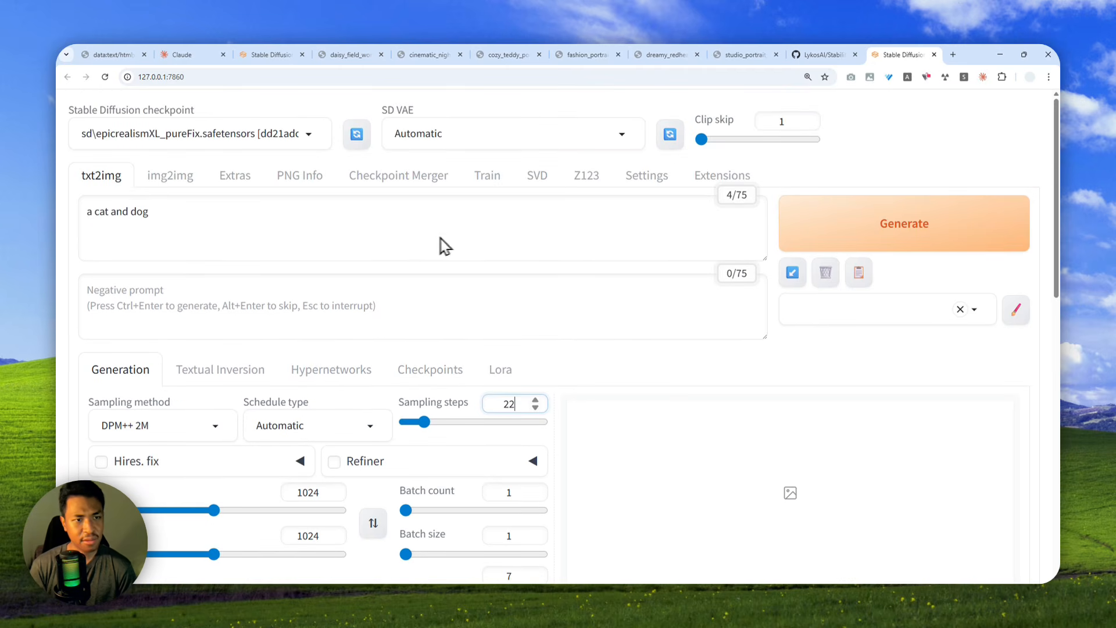
{"action": "left_click", "coordinate": [924, 230]}
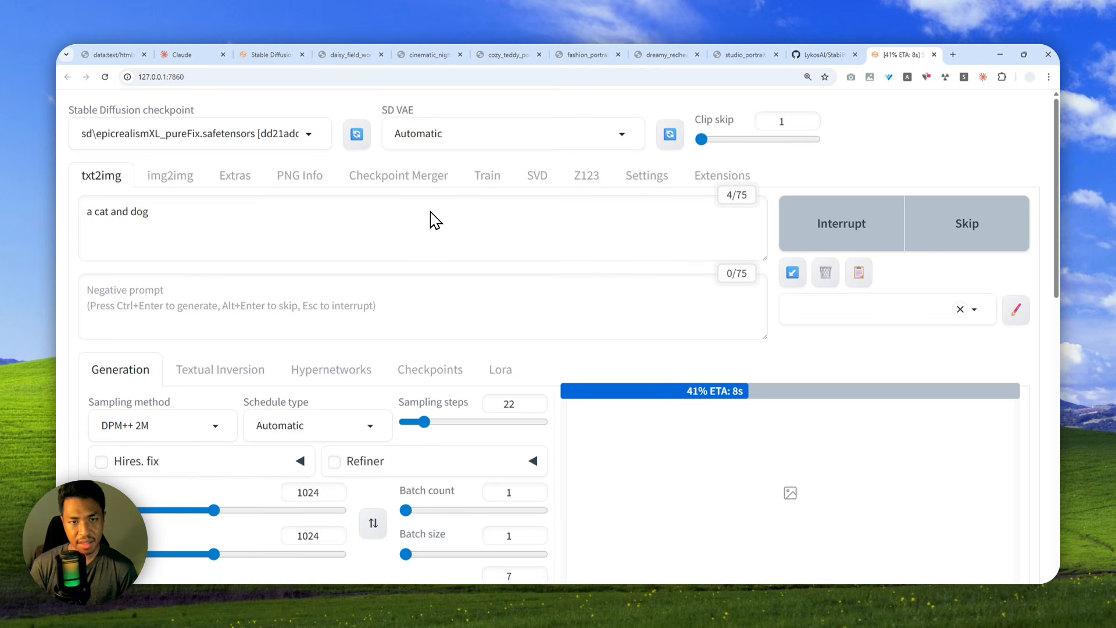
Examine the generated image and highlight the generation parameters listed beneath it.
{"action": "scroll", "coordinate": [604, 209], "scroll_direction": "down", "scroll_amount": 3}
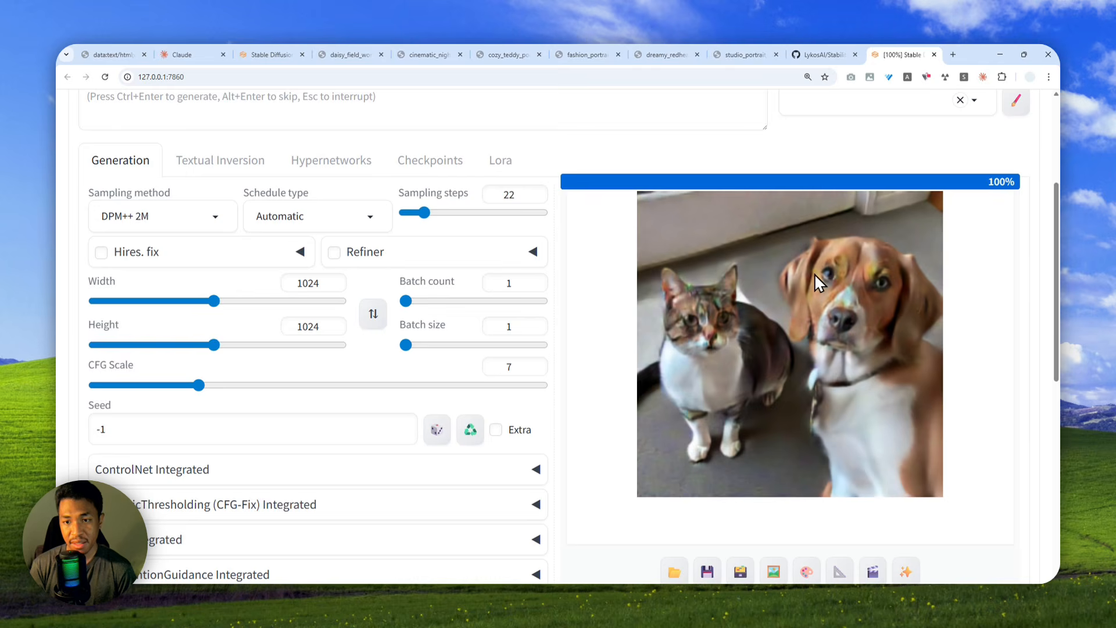
{"action": "scroll", "coordinate": [814, 273], "scroll_direction": "down", "scroll_amount": 5}
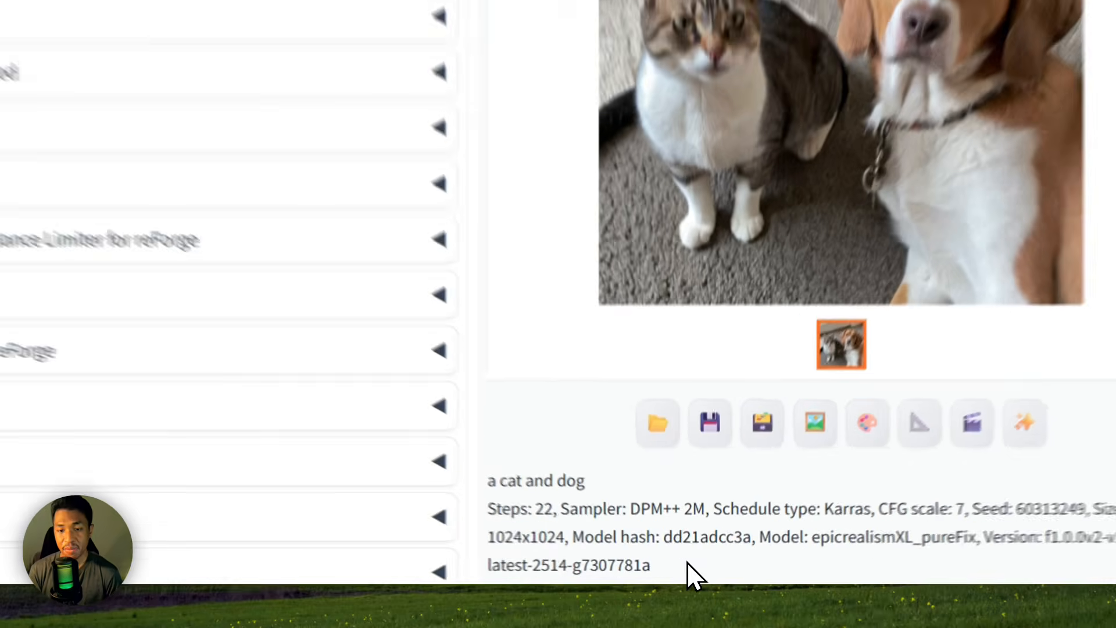
{"action": "left_click_drag", "start_coordinate": [668, 567], "coordinate": [563, 532]}
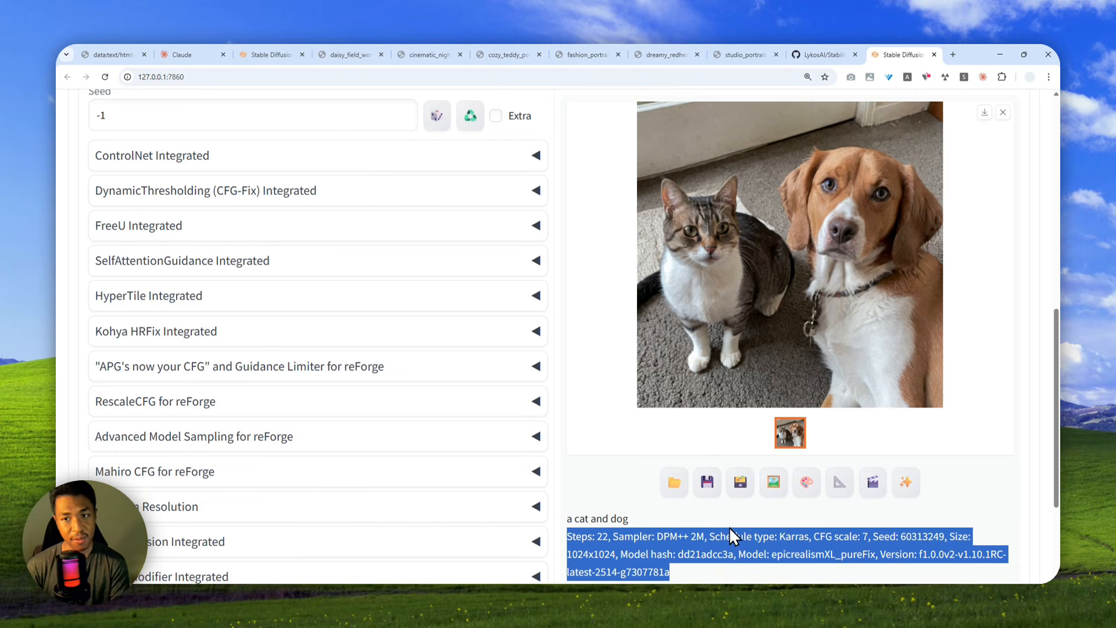
{"action": "scroll", "coordinate": [804, 375], "scroll_direction": "up", "scroll_amount": 2}
{"action": "scroll", "coordinate": [610, 308], "scroll_direction": "up", "scroll_amount": 3}
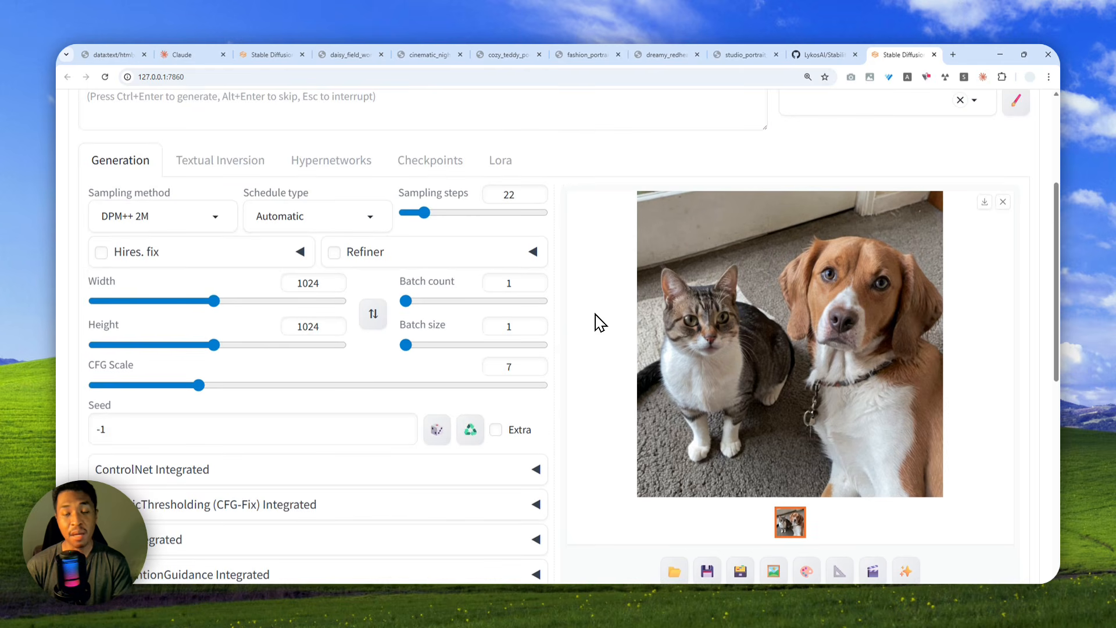
{"action": "scroll", "coordinate": [668, 334], "scroll_direction": "up", "scroll_amount": 3}
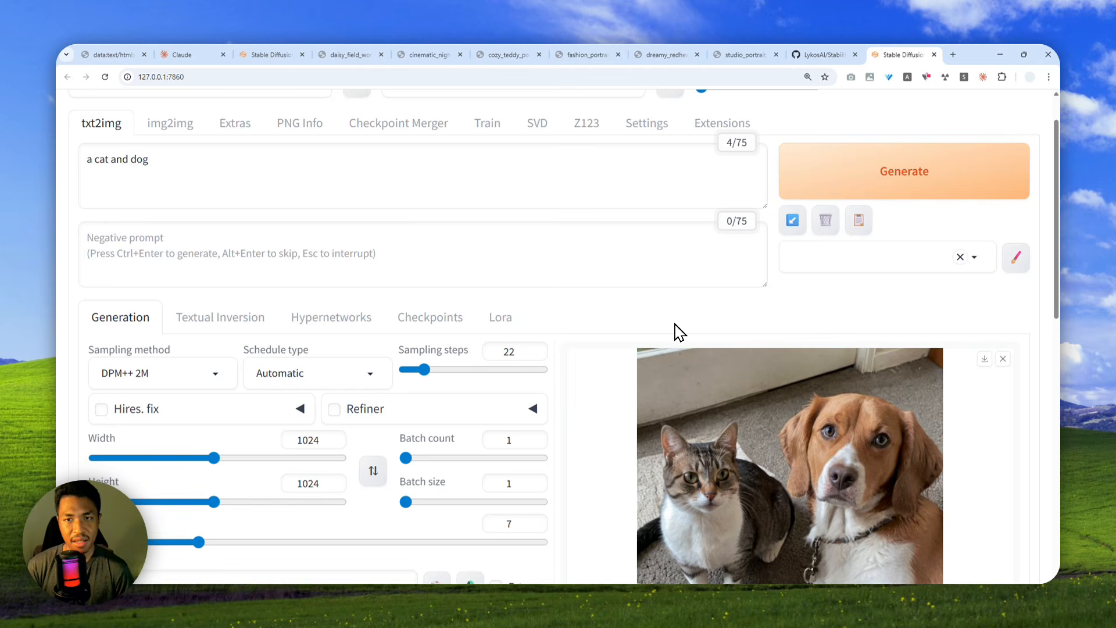
{"action": "scroll", "coordinate": [668, 262], "scroll_direction": "up", "scroll_amount": 1}
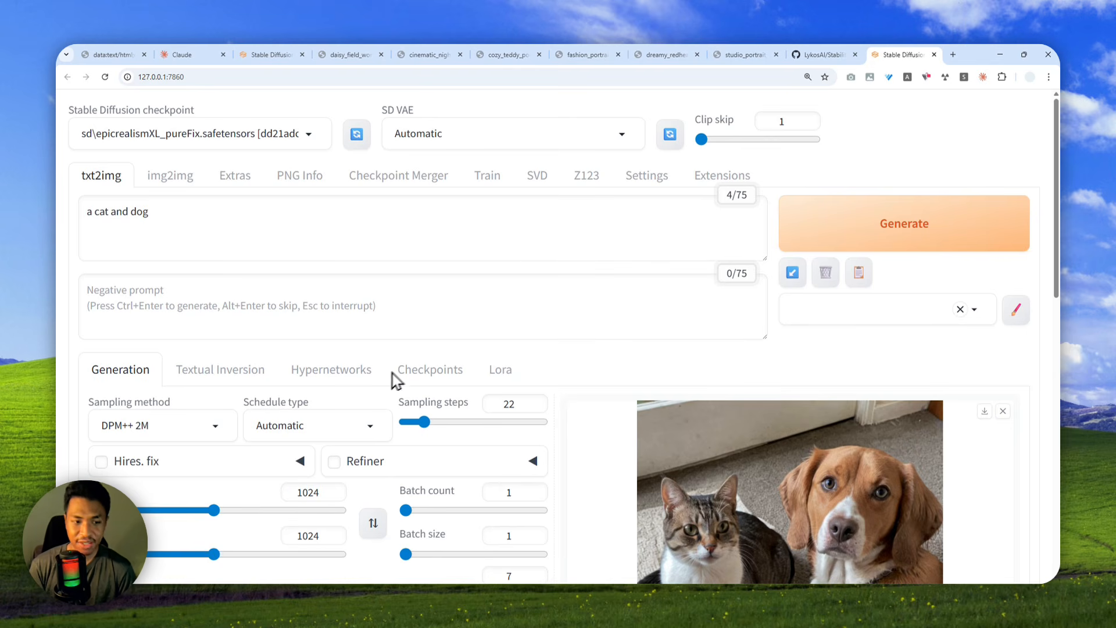
Switch to the Claude desktop app and start a new Cowork task.
{"action": "left_click", "coordinate": [165, 599]}
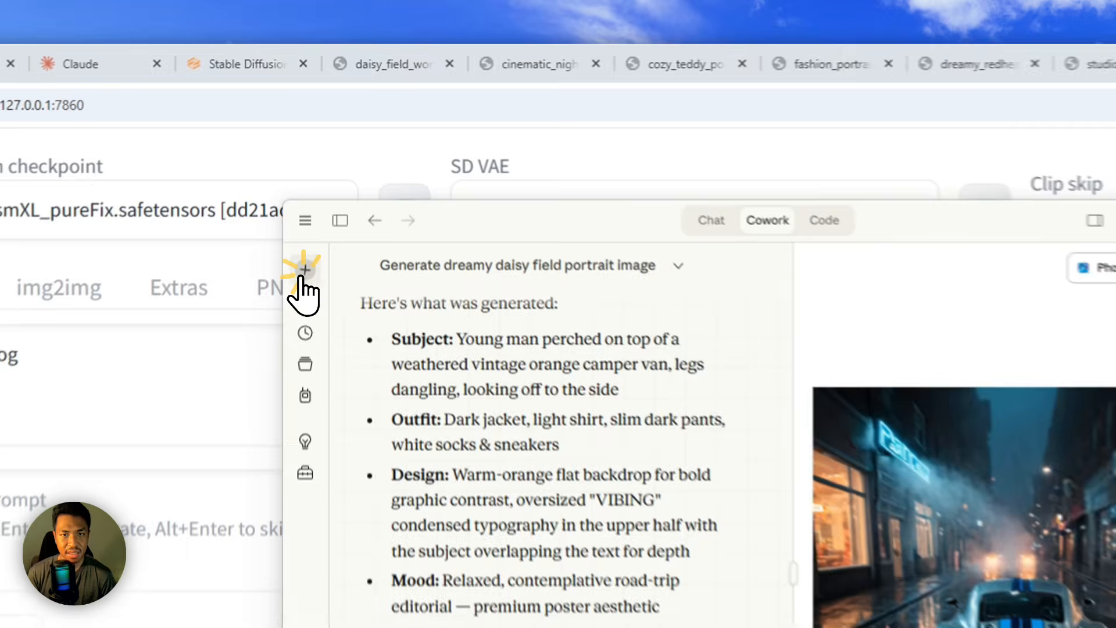
{"action": "left_click", "coordinate": [303, 167]}
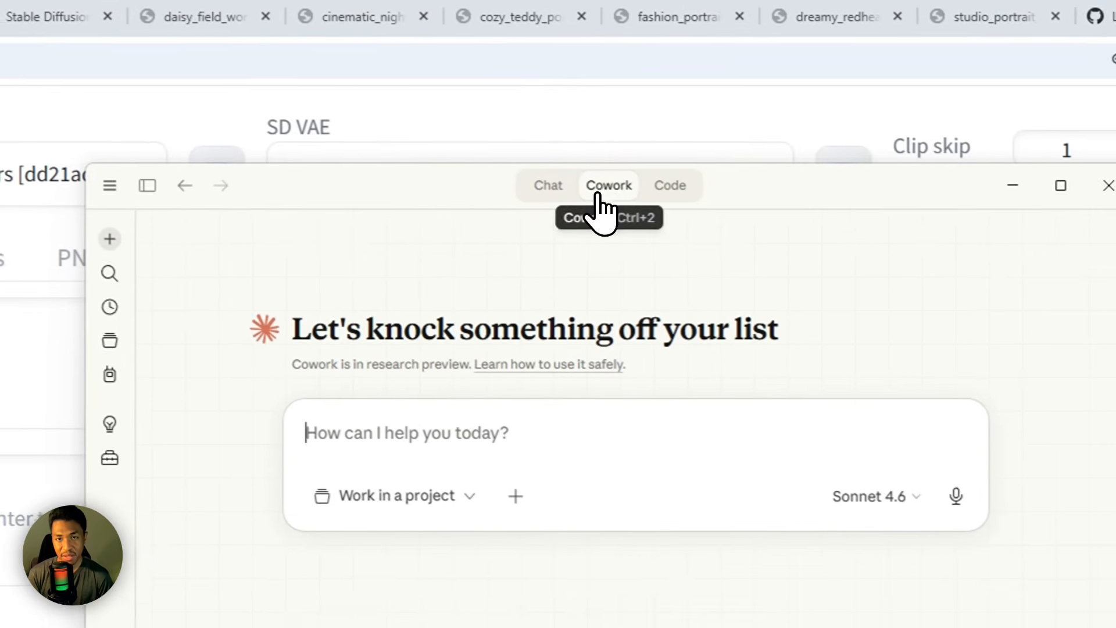
{"action": "left_click", "coordinate": [799, 237]}
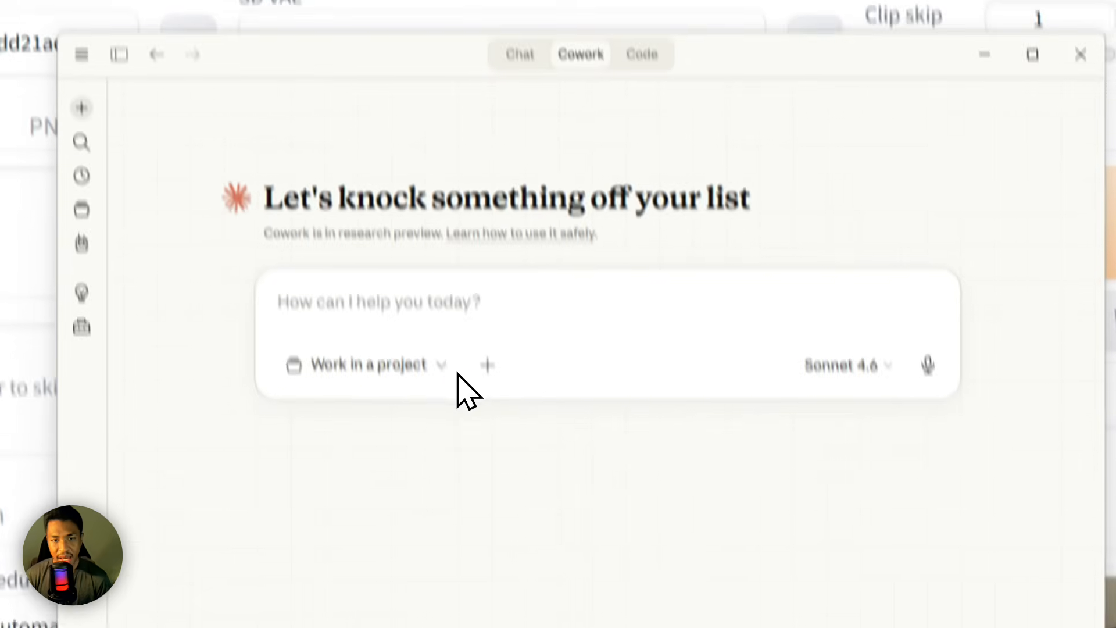
Set the Downloads folder as the Cowork task's working folder and allow Claude to change files in it.
{"action": "left_click", "coordinate": [427, 365]}
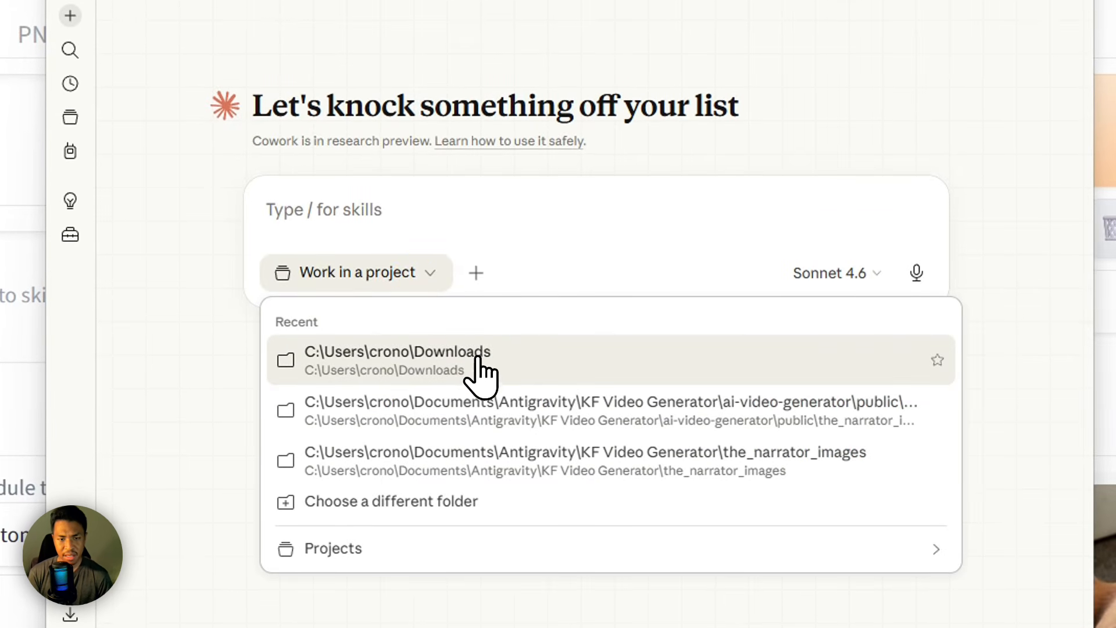
{"action": "left_click", "coordinate": [418, 366]}
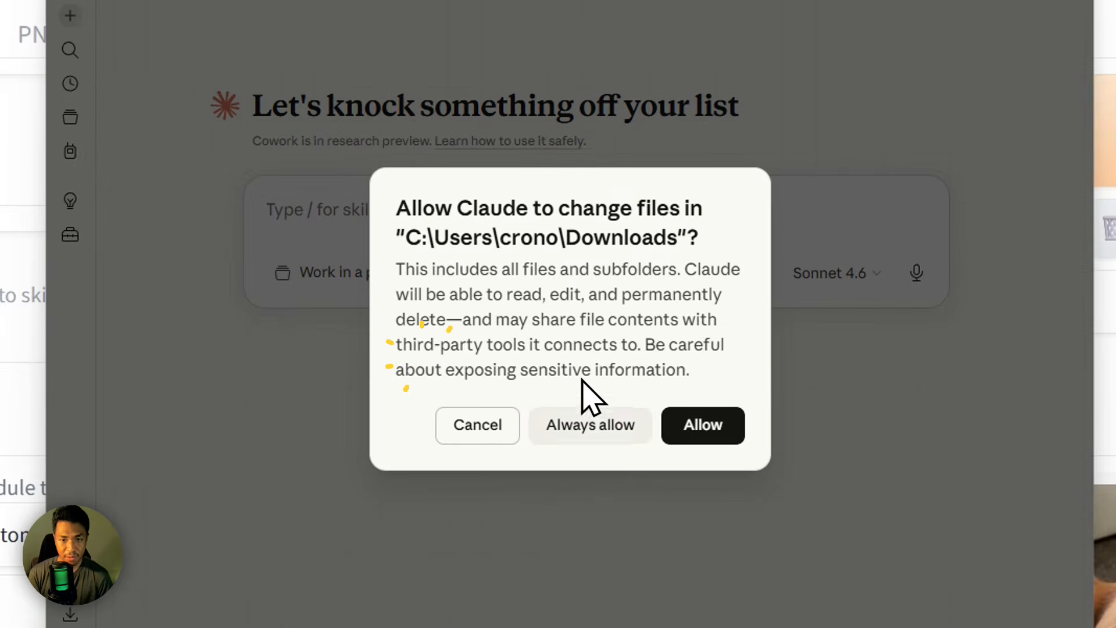
{"action": "left_click", "coordinate": [697, 425]}
{"action": "left_click", "coordinate": [463, 202]}
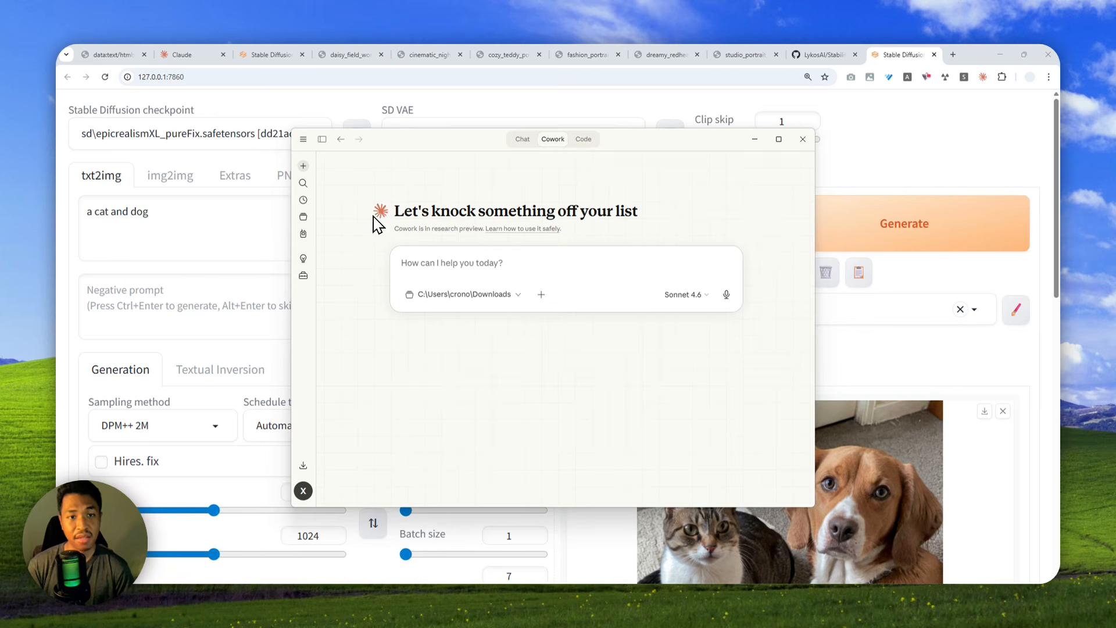
Copy the Stable Diffusion WebUI request template from the data:text/html browser page and paste it into the Claude Cowork message.
{"action": "left_click", "coordinate": [124, 53]}
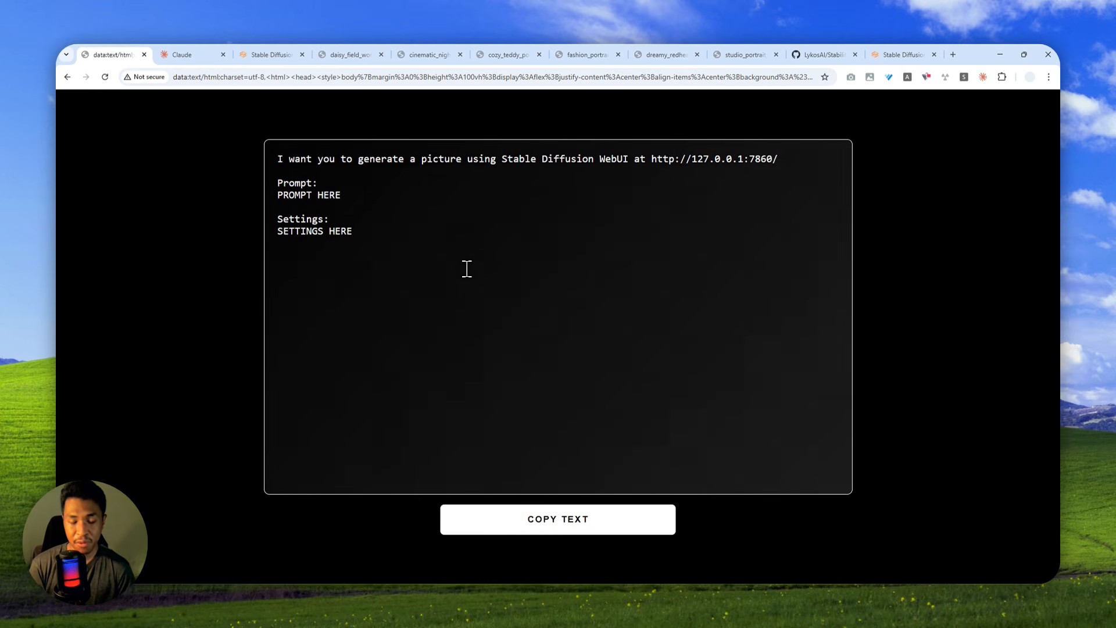
{"action": "key", "text": "ctrl+a"}
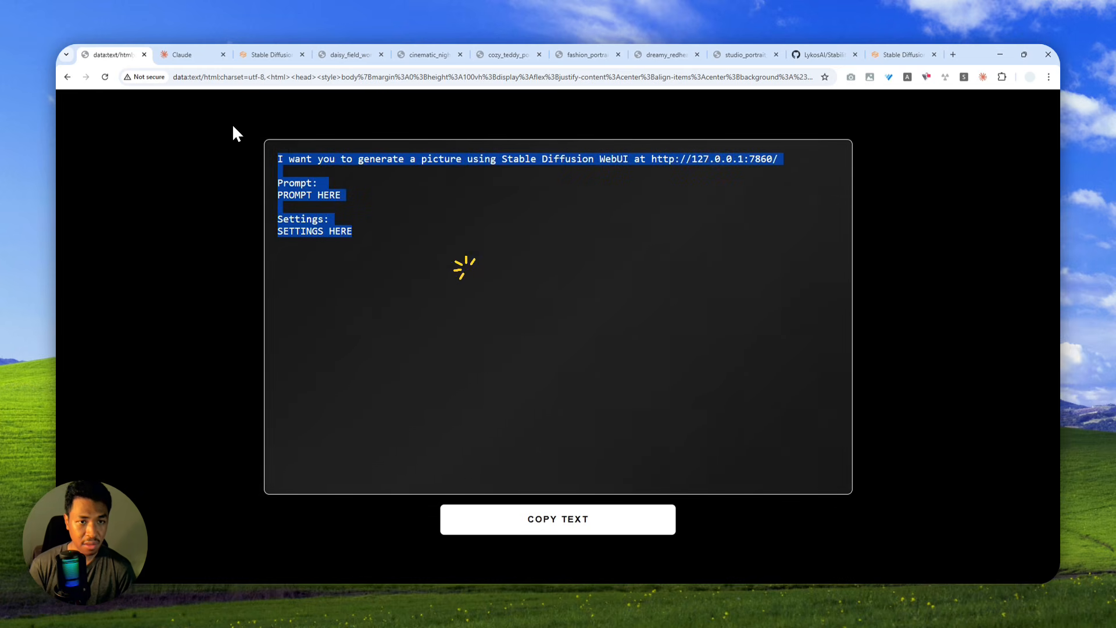
{"action": "right_click", "coordinate": [318, 184]}
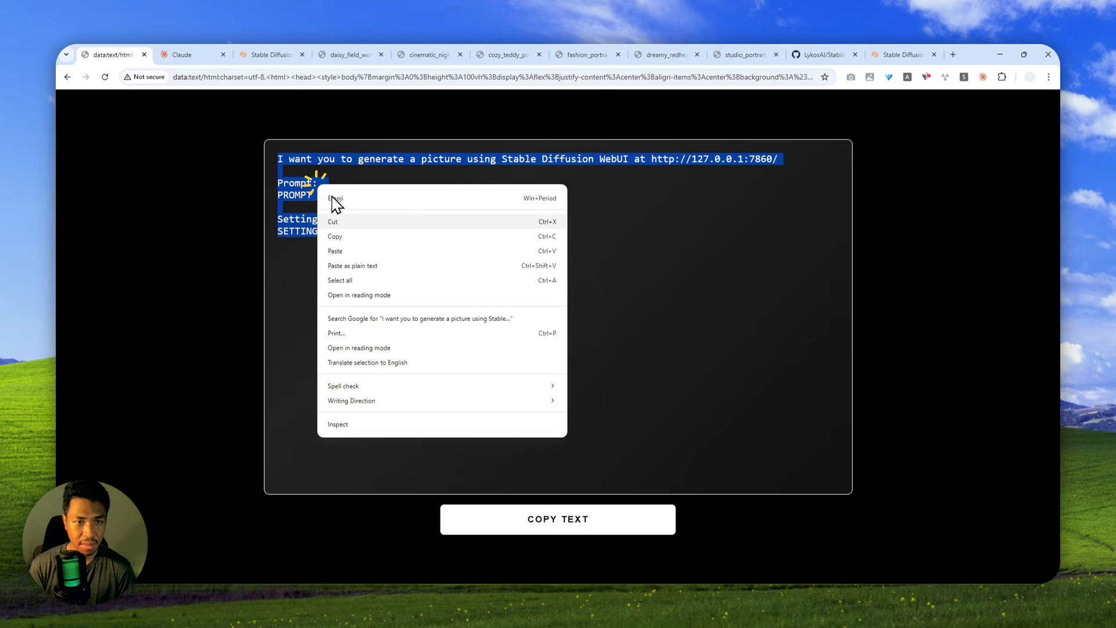
{"action": "left_click", "coordinate": [352, 231]}
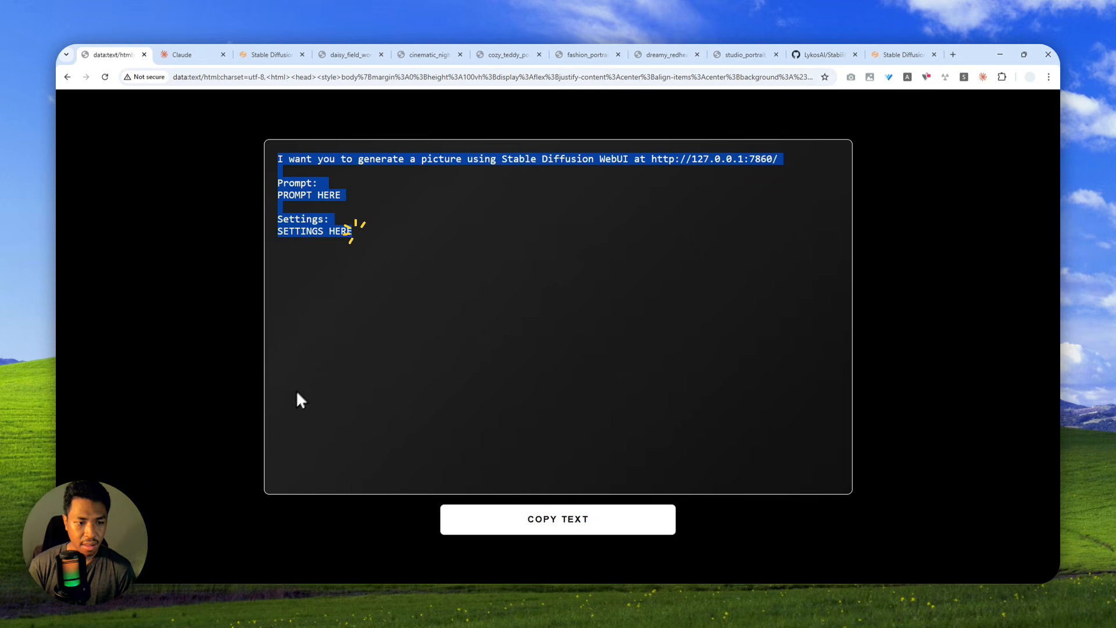
{"action": "left_click", "coordinate": [159, 590]}
{"action": "left_click", "coordinate": [455, 256]}
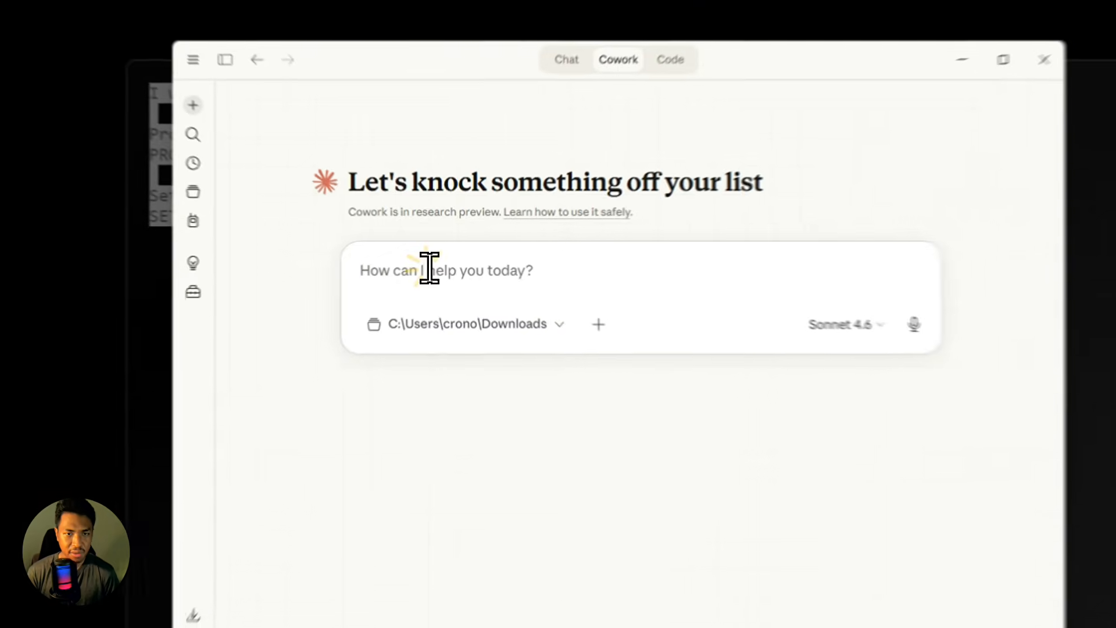
{"action": "right_click", "coordinate": [429, 268]}
{"action": "left_click", "coordinate": [474, 340]}
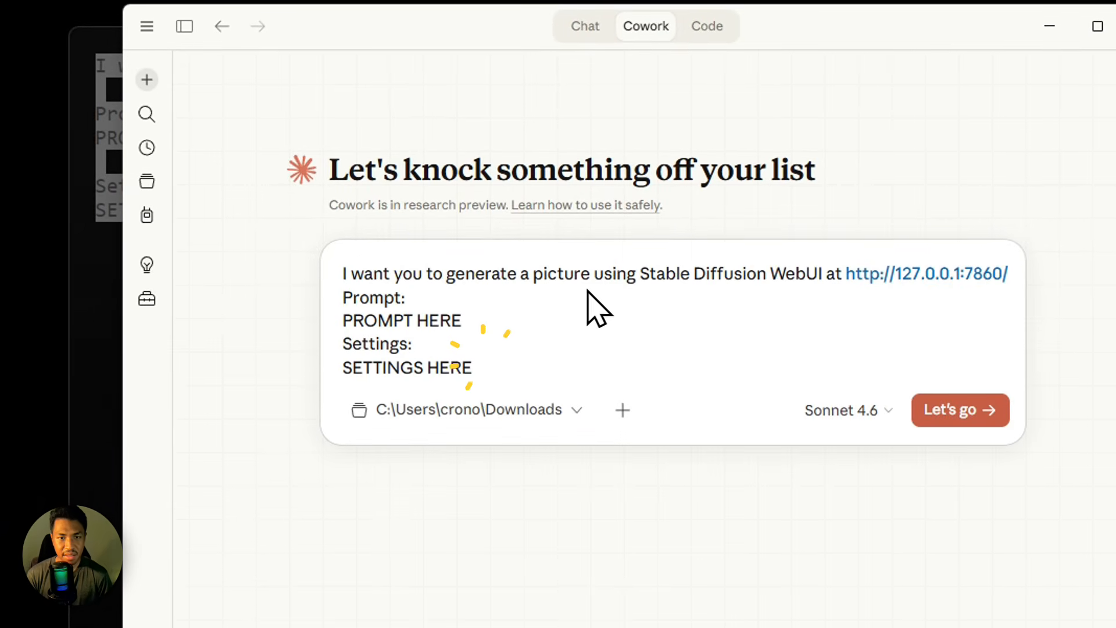
Check the WebUI address in the Cowork message against the address of the Stable Diffusion browser page.
{"action": "left_click_drag", "start_coordinate": [373, 273], "coordinate": [687, 275]}
{"action": "left_click", "coordinate": [727, 274]}
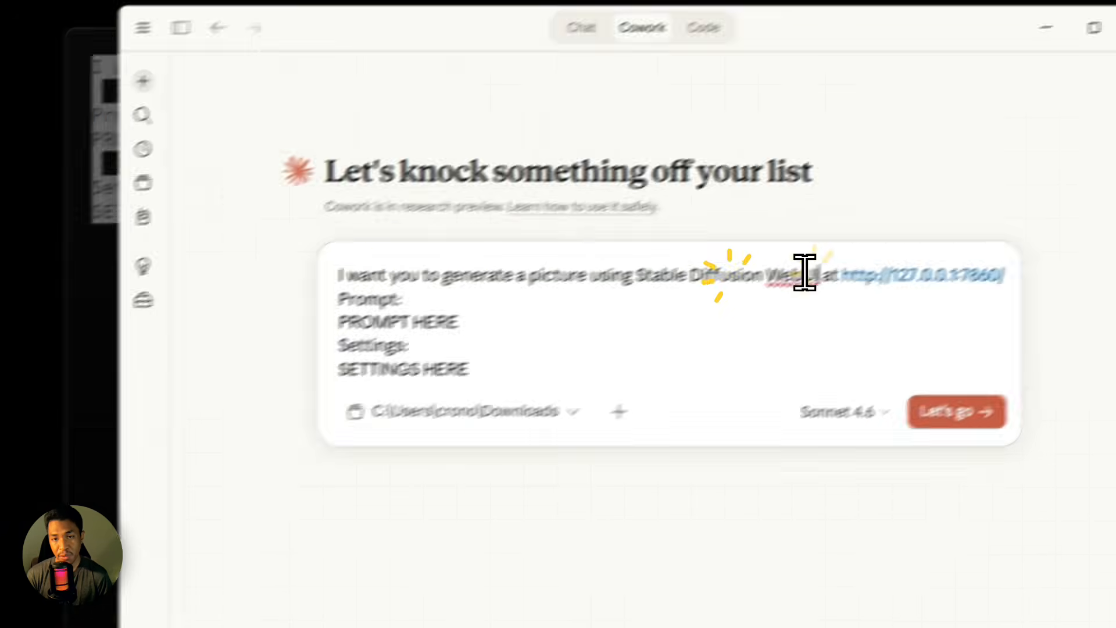
{"action": "left_click", "coordinate": [821, 272]}
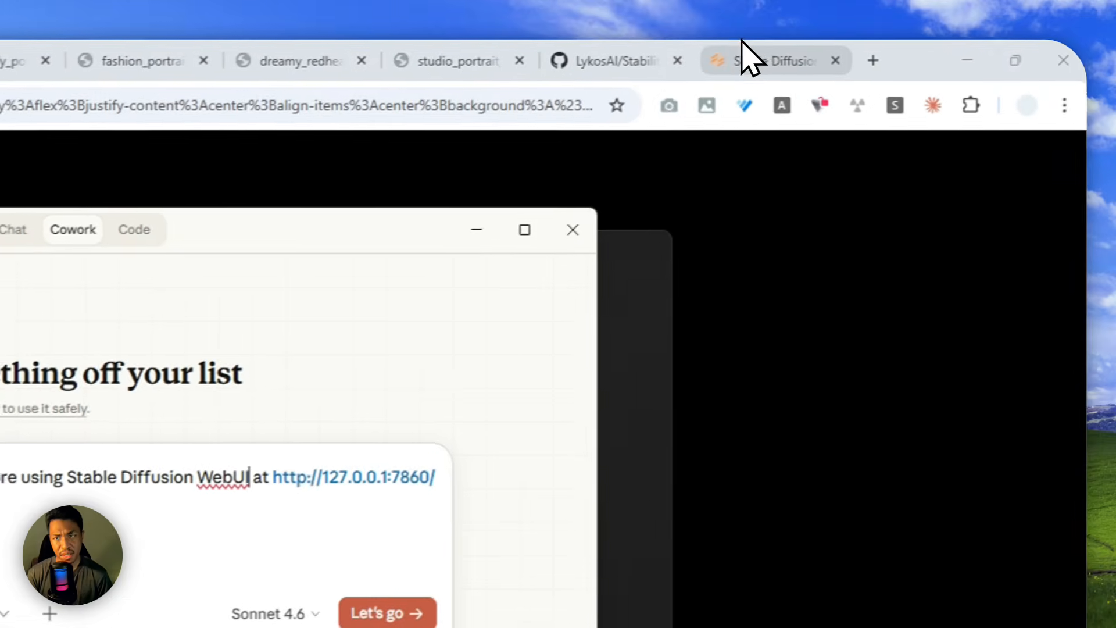
{"action": "left_click", "coordinate": [729, 58]}
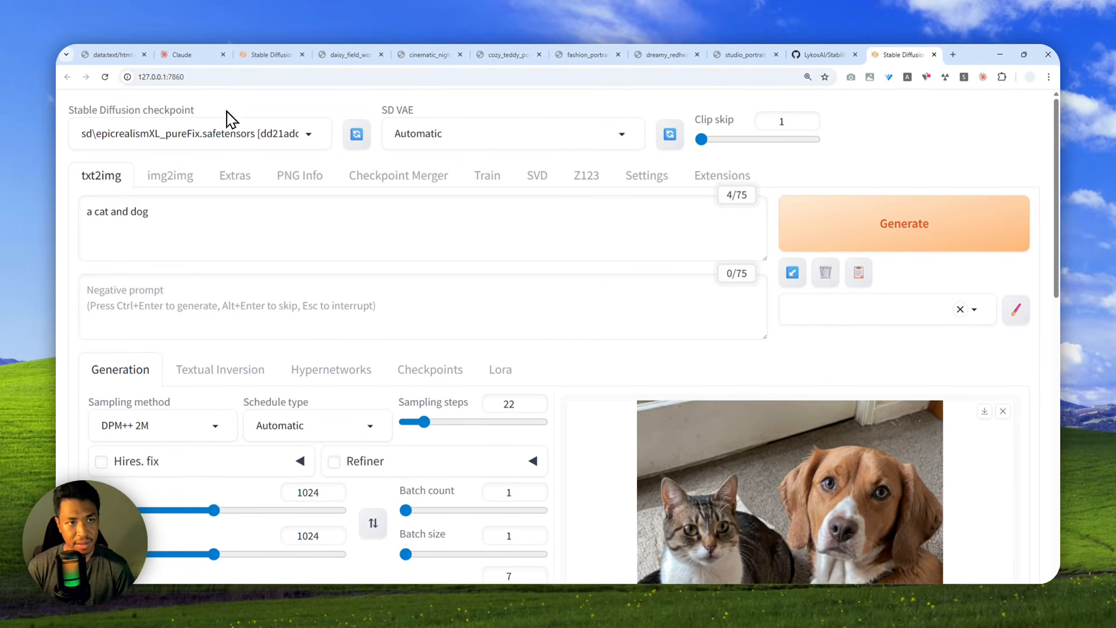
{"action": "left_click", "coordinate": [185, 78]}
{"action": "left_click_drag", "start_coordinate": [211, 78], "coordinate": [60, 85]}
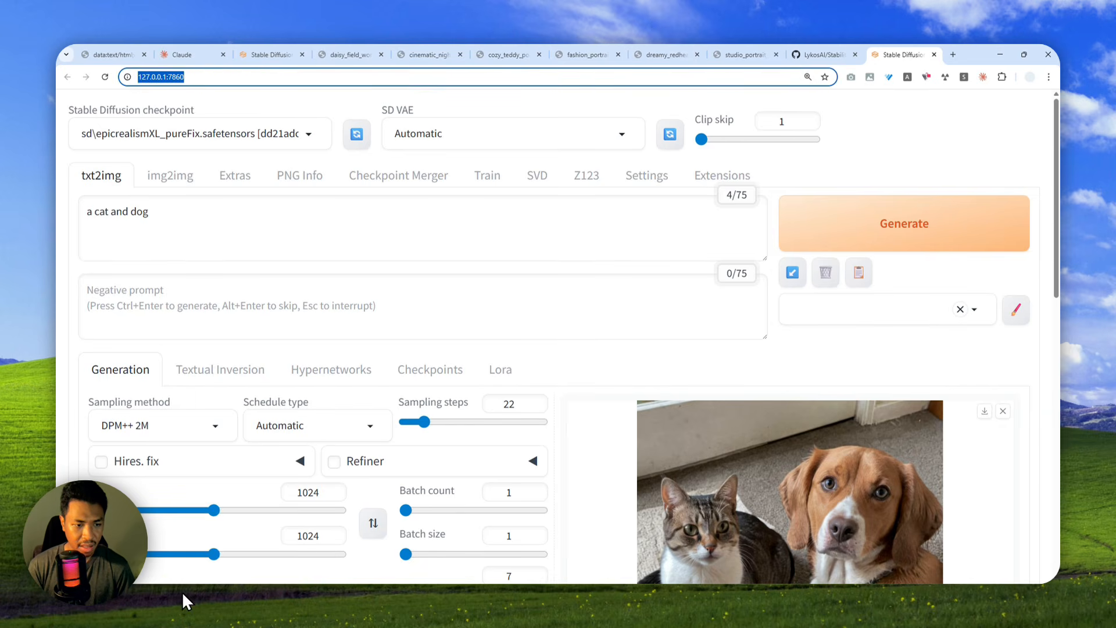
Return to Claude and replace PROMPT HERE with the copied "cinematic intimate close-up portrait of a young man" prompt.
{"action": "left_click", "coordinate": [162, 594]}
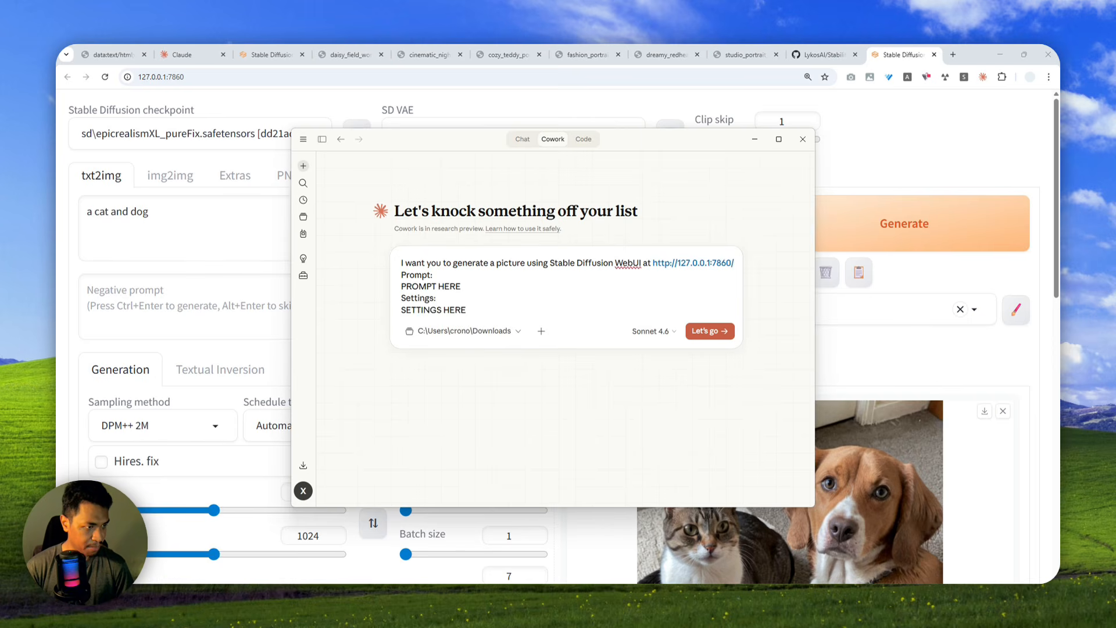
{"action": "left_click_drag", "start_coordinate": [461, 287], "coordinate": [400, 286]}
{"action": "key", "text": "ctrl+v"}
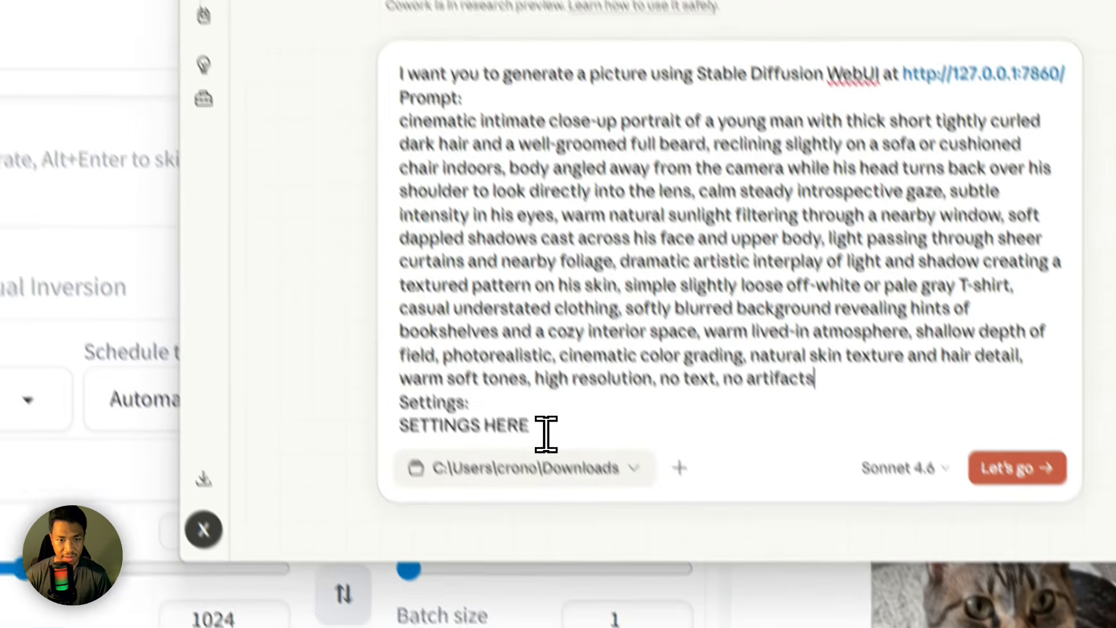
Mark the SETTINGS HERE placeholder in the Cowork message and copy the generation settings below the cat-and-dog image on the Stable Diffusion page.
{"action": "left_click_drag", "start_coordinate": [577, 493], "coordinate": [451, 475]}
{"action": "left_click", "coordinate": [760, 265]}
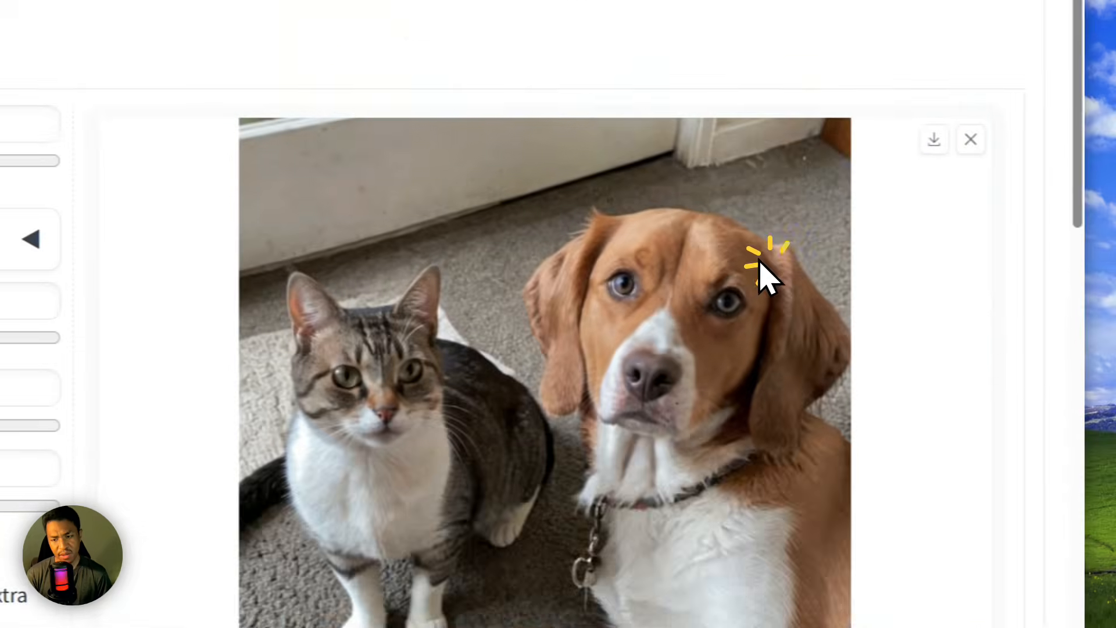
{"action": "scroll", "coordinate": [761, 267], "scroll_direction": "down", "scroll_amount": 4}
{"action": "scroll", "coordinate": [391, 379], "scroll_direction": "up", "scroll_amount": 8}
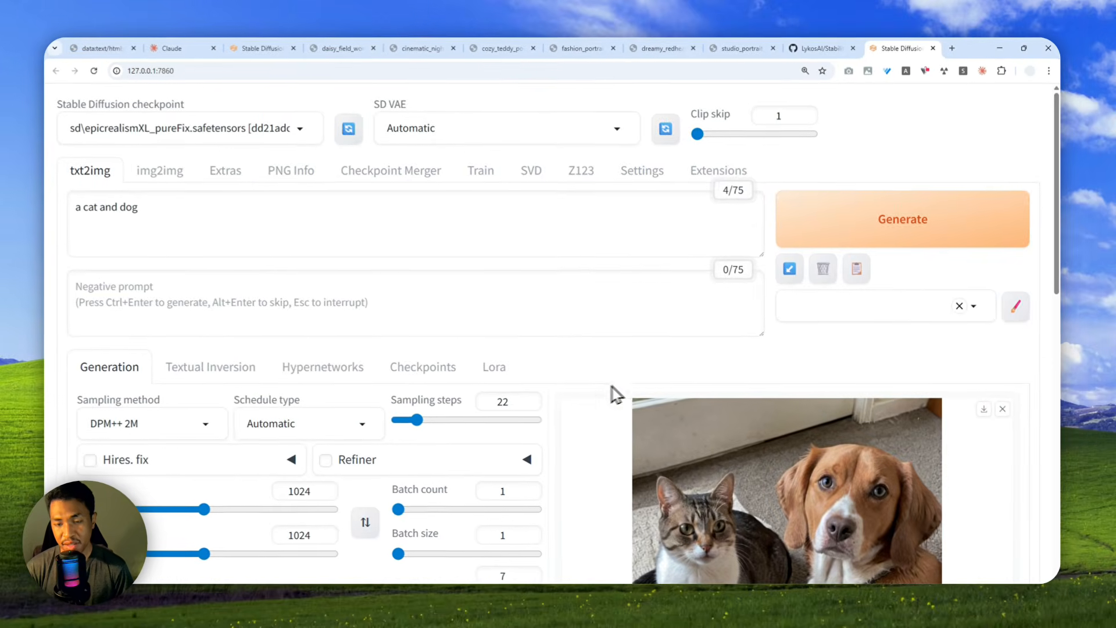
{"action": "scroll", "coordinate": [613, 391], "scroll_direction": "down", "scroll_amount": 5}
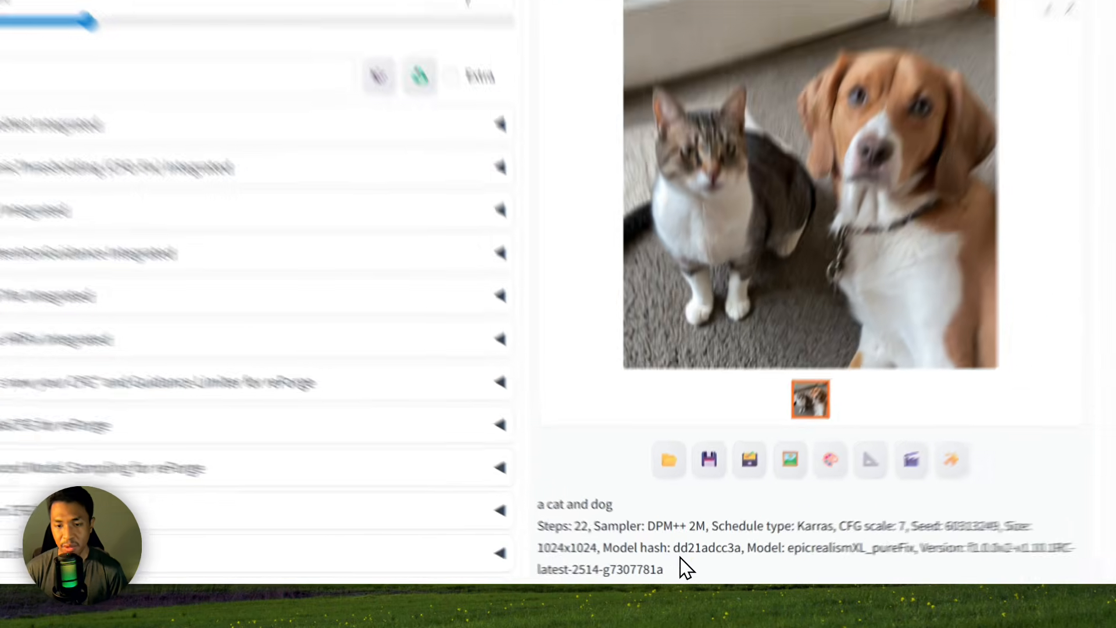
{"action": "left_click_drag", "start_coordinate": [680, 571], "coordinate": [562, 548]}
{"action": "right_click", "coordinate": [642, 482]}
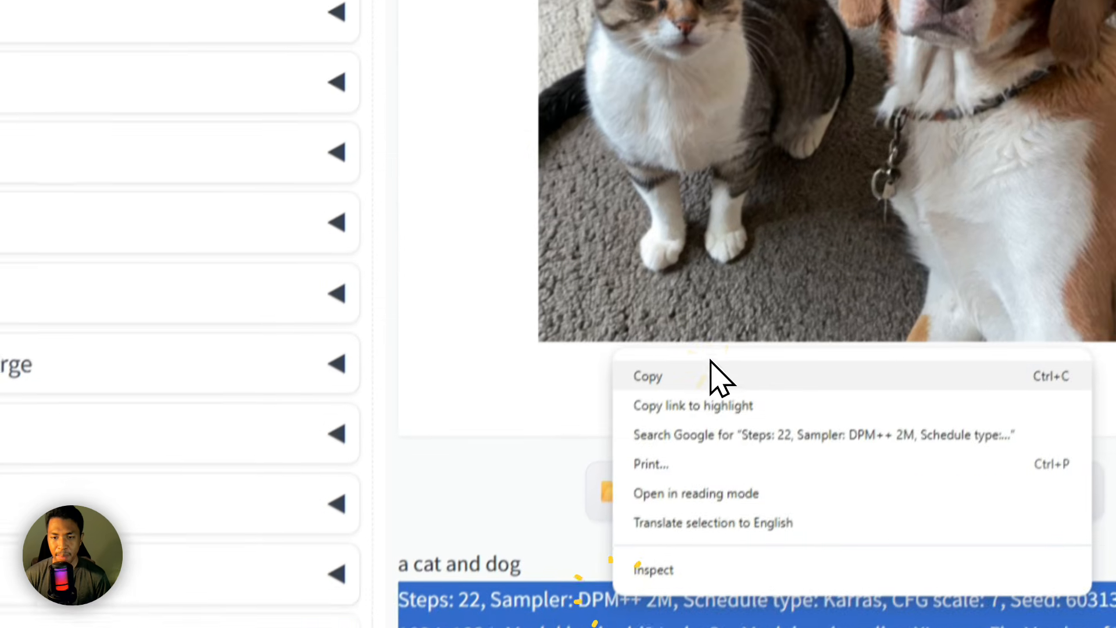
Return to Claude and replace SETTINGS HERE with the copied generation settings.
{"action": "left_click", "coordinate": [755, 266]}
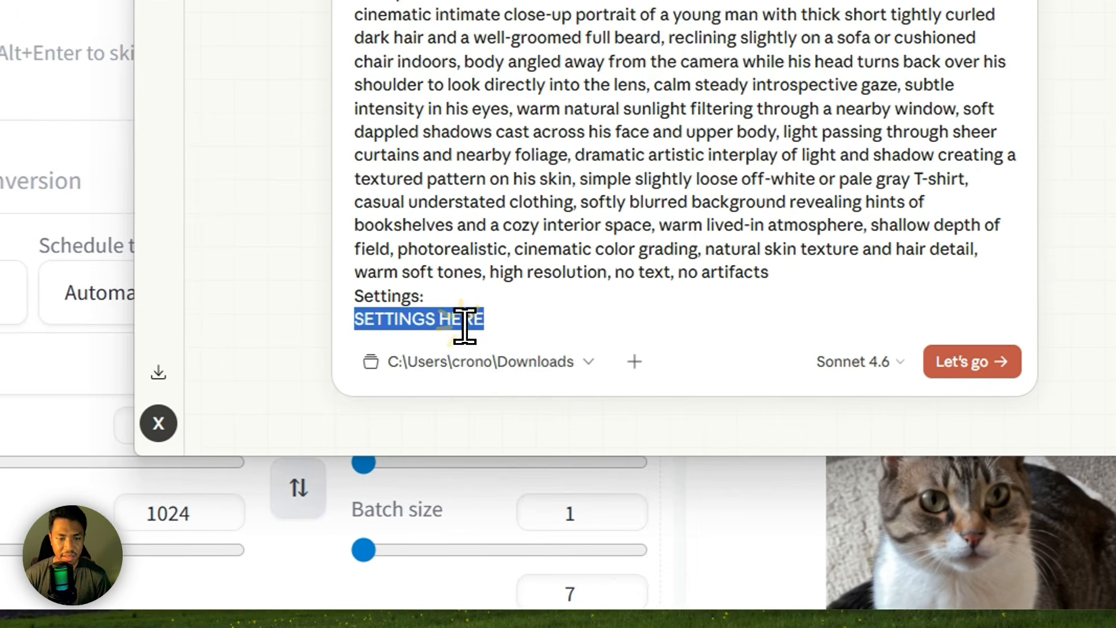
{"action": "right_click", "coordinate": [759, 304]}
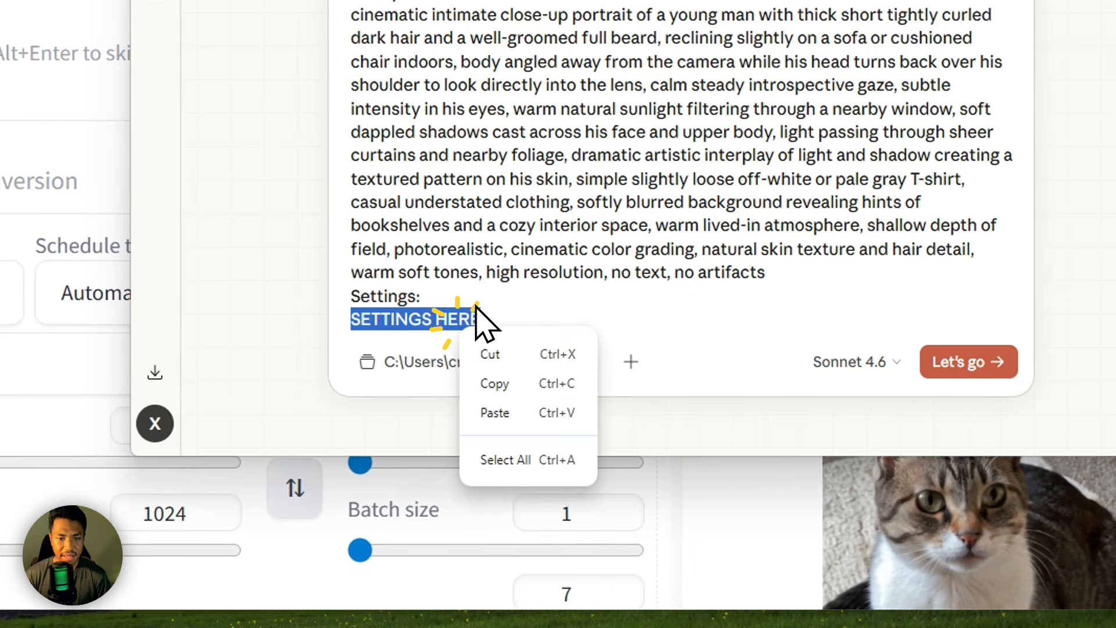
{"action": "left_click", "coordinate": [507, 411]}
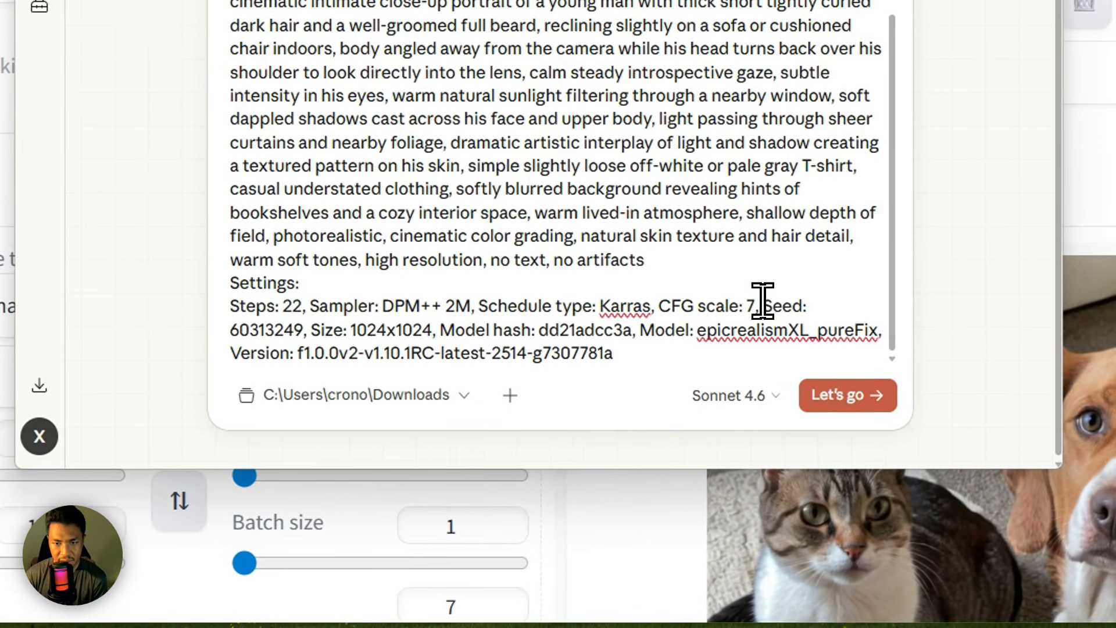
Remove the seed entry from the pasted settings and add a blank line between the prompt and the Settings heading.
{"action": "left_click_drag", "start_coordinate": [778, 301], "coordinate": [301, 331]}
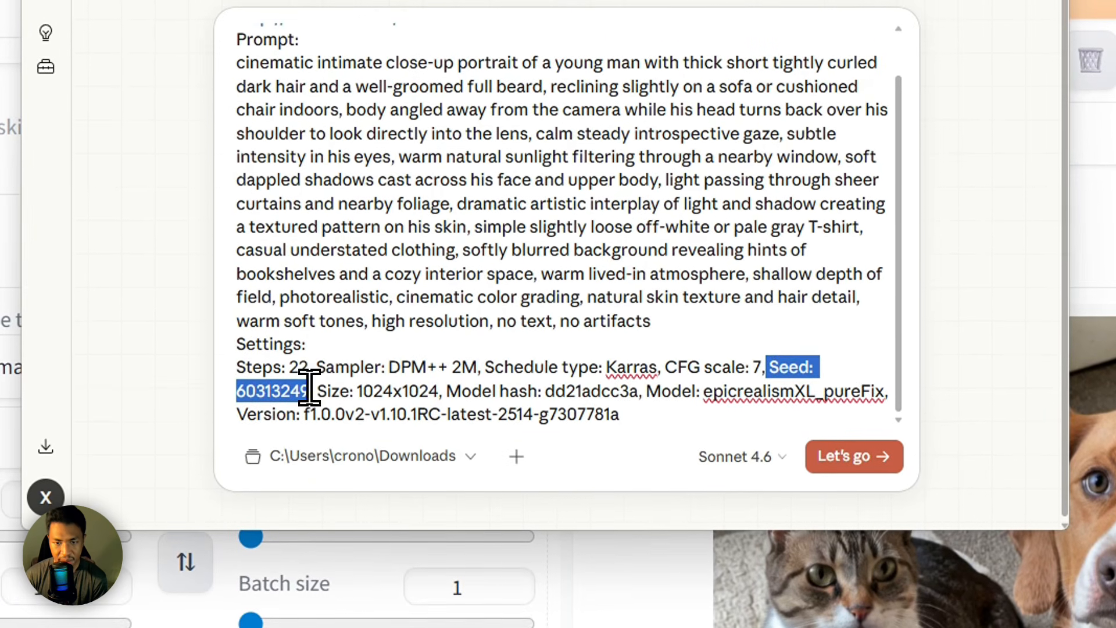
{"action": "key", "text": "BackSpace"}
{"action": "key", "text": "BackSpace"}
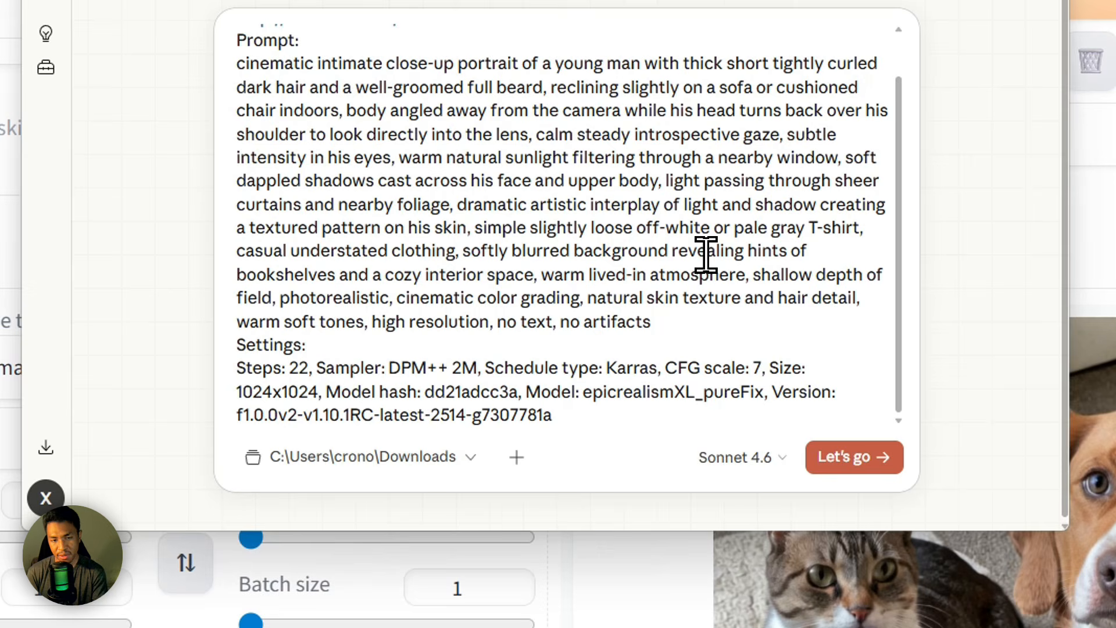
{"action": "left_click", "coordinate": [681, 318]}
{"action": "key", "text": "shift+Return"}
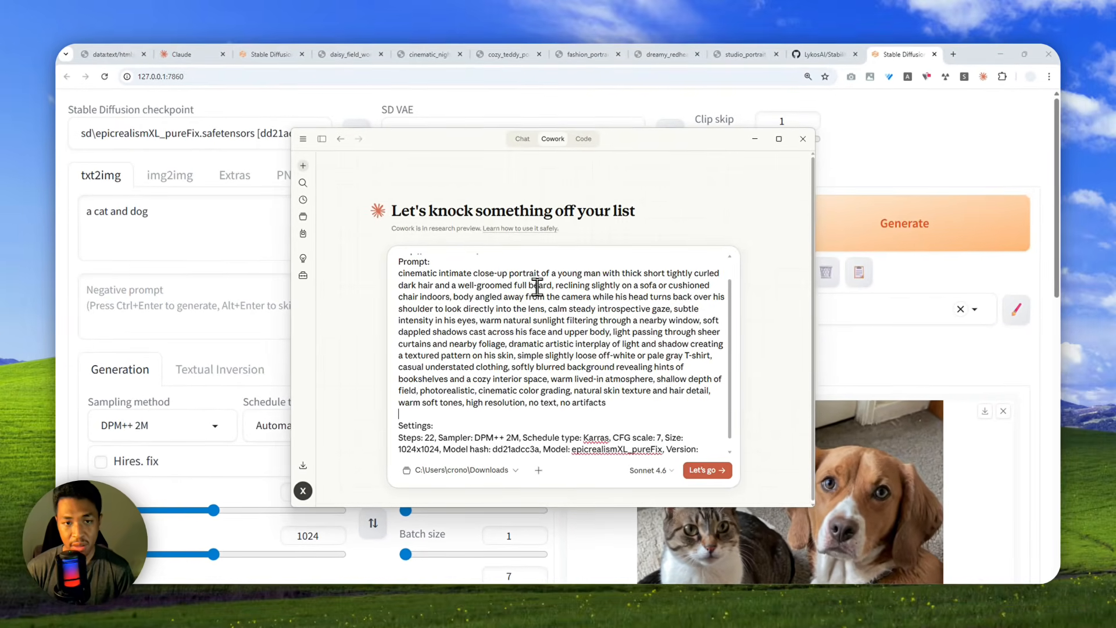
Review the full Cowork message and the model choices, keep Sonnet 4.6, and start the task.
{"action": "scroll", "coordinate": [506, 190], "scroll_direction": "up", "scroll_amount": 2}
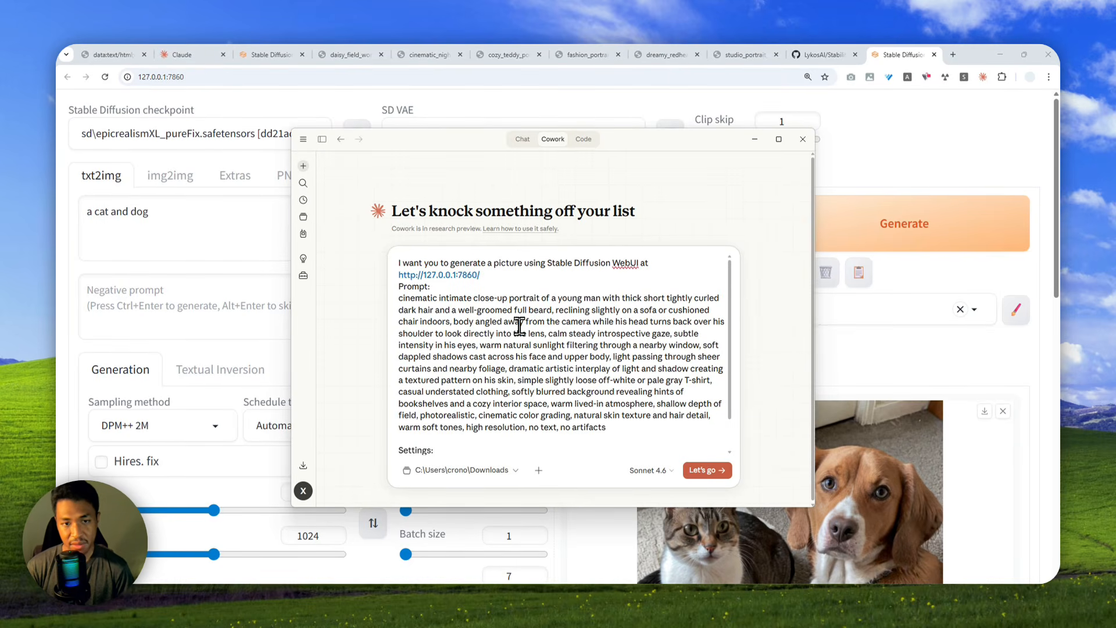
{"action": "scroll", "coordinate": [507, 286], "scroll_direction": "down", "scroll_amount": 3}
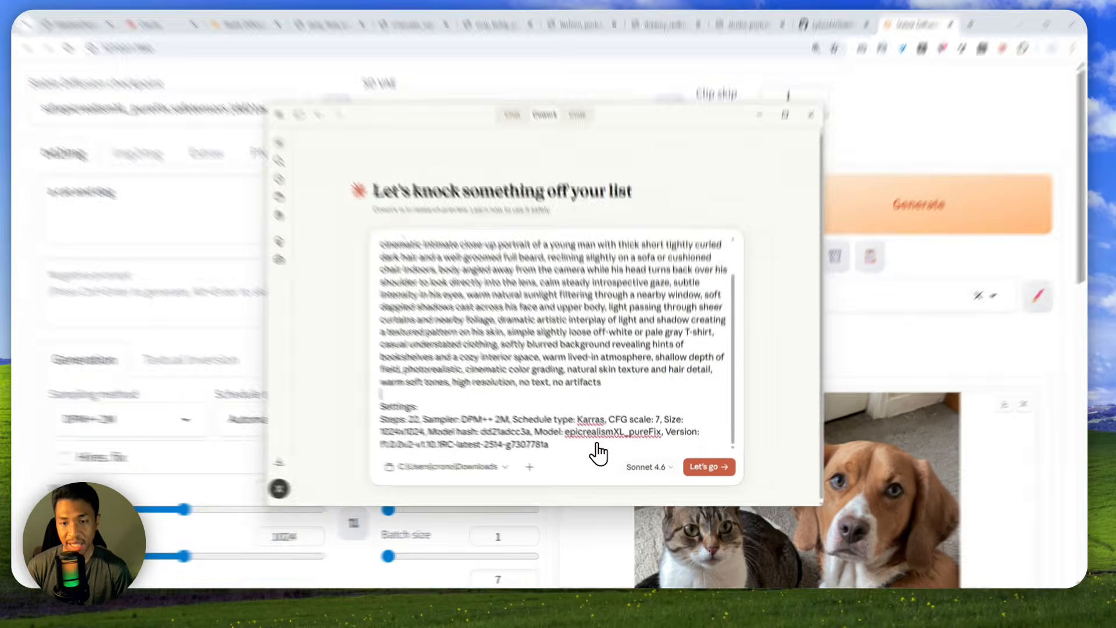
{"action": "left_click", "coordinate": [636, 470]}
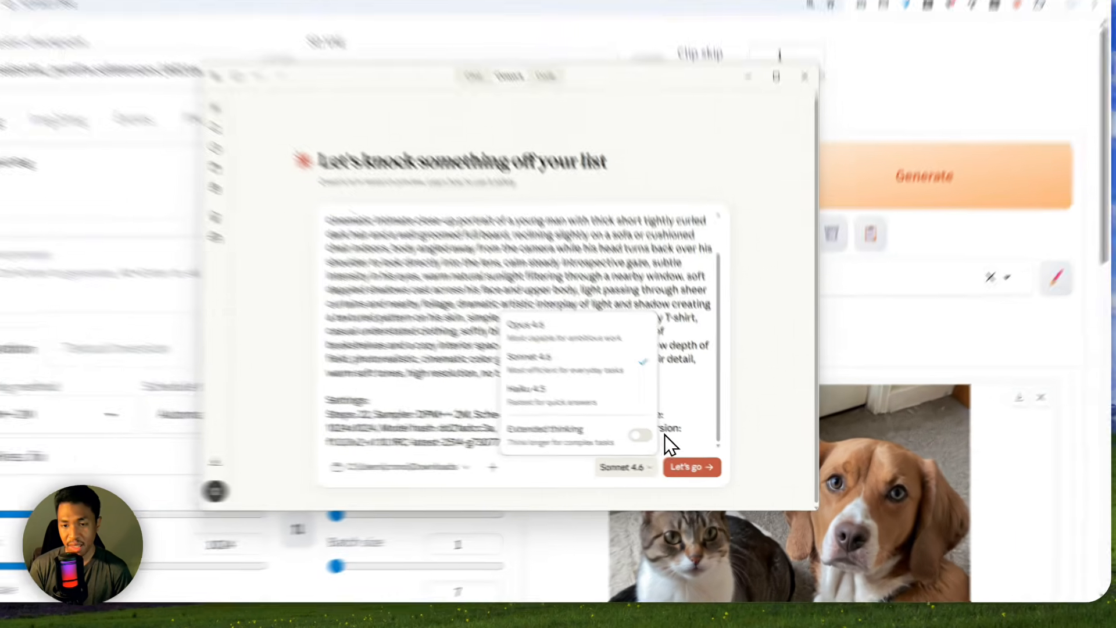
{"action": "left_click", "coordinate": [706, 471]}
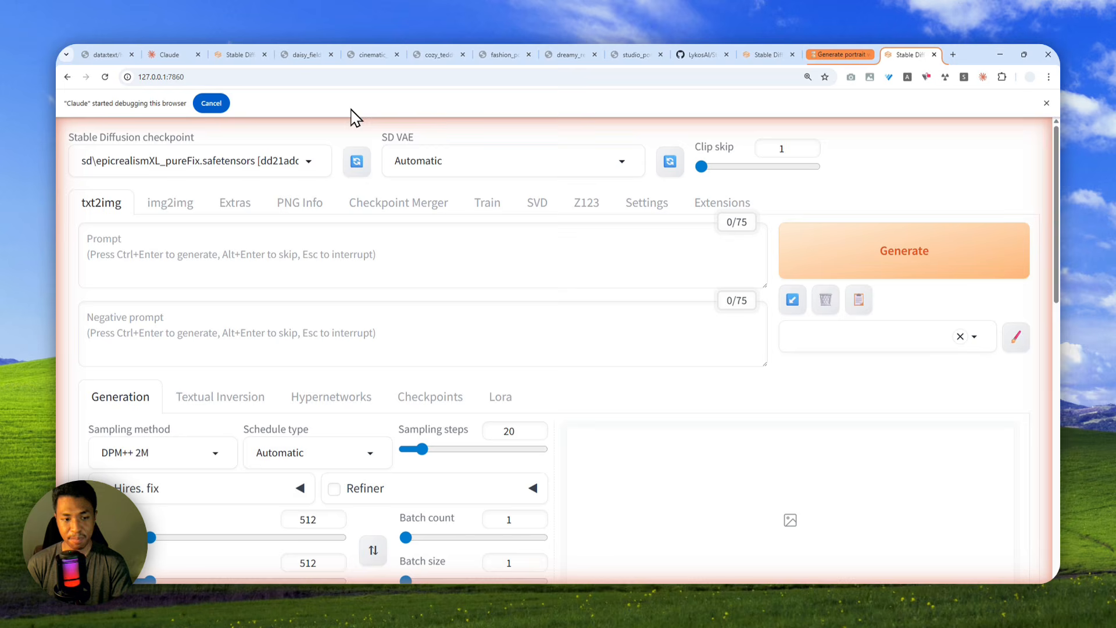
Check the portrait task's progress in Claude and the Stable Diffusion console output.
{"action": "left_click", "coordinate": [169, 605]}
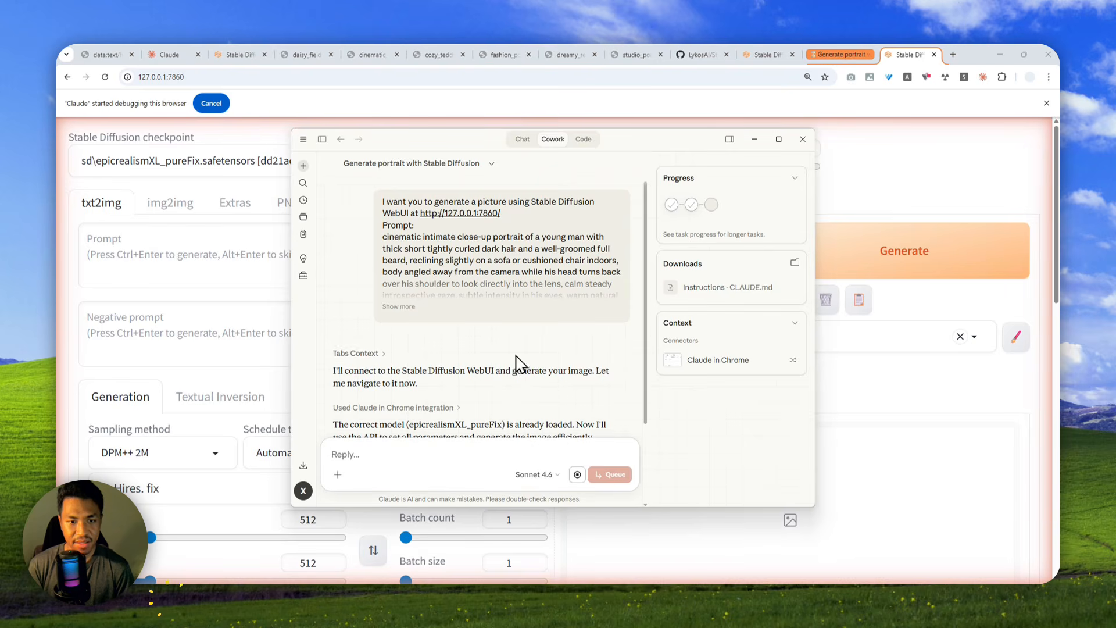
{"action": "scroll", "coordinate": [523, 362], "scroll_direction": "down", "scroll_amount": 2}
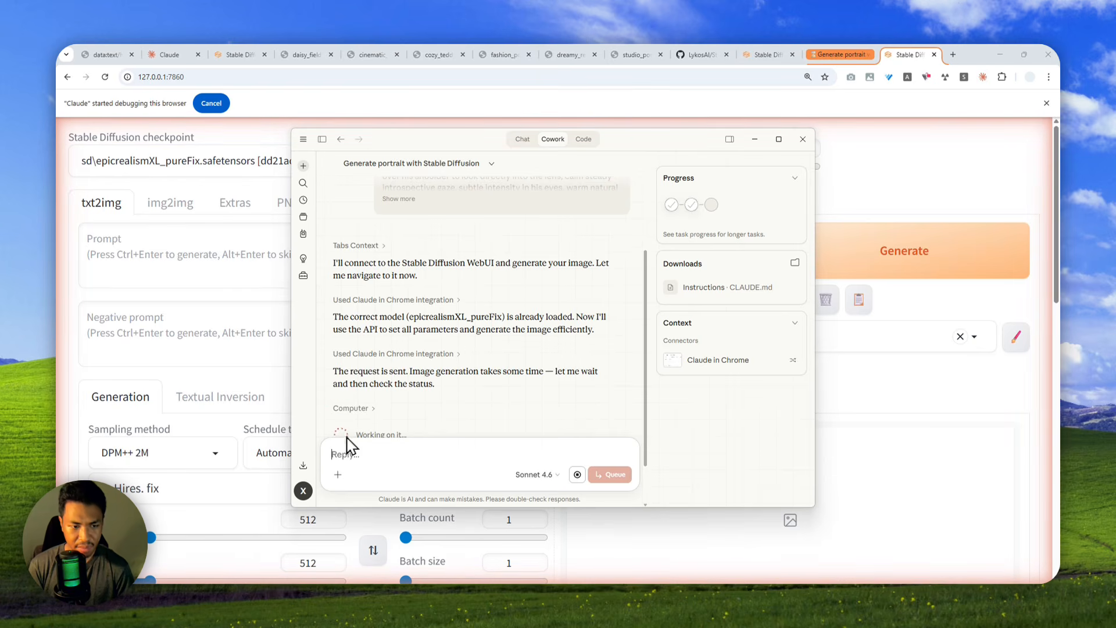
{"action": "left_click", "coordinate": [211, 598]}
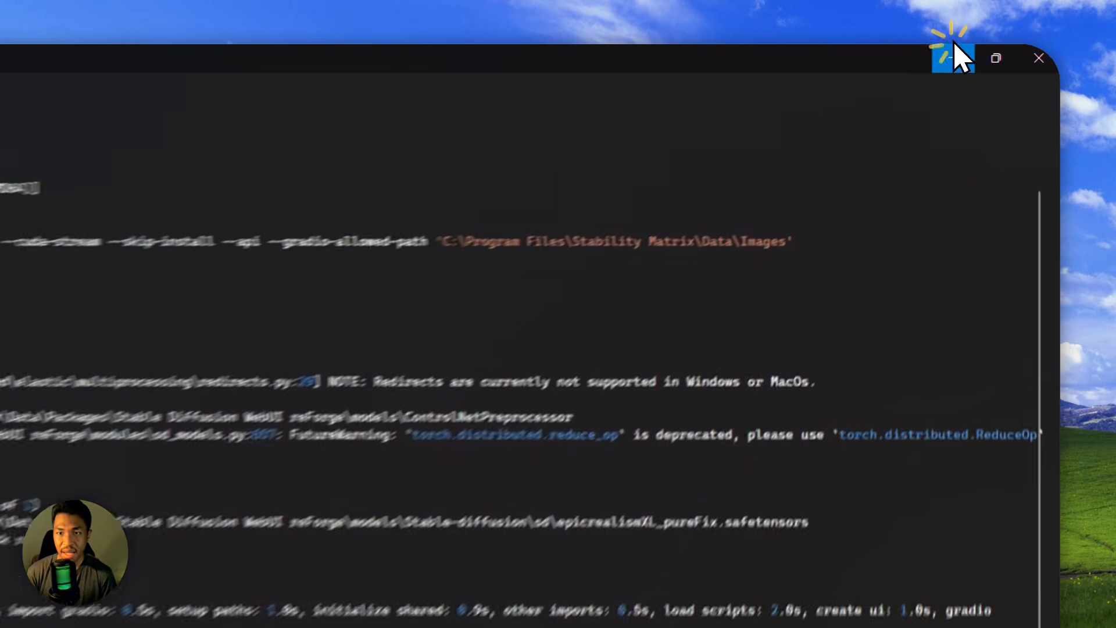
{"action": "left_click", "coordinate": [1000, 51]}
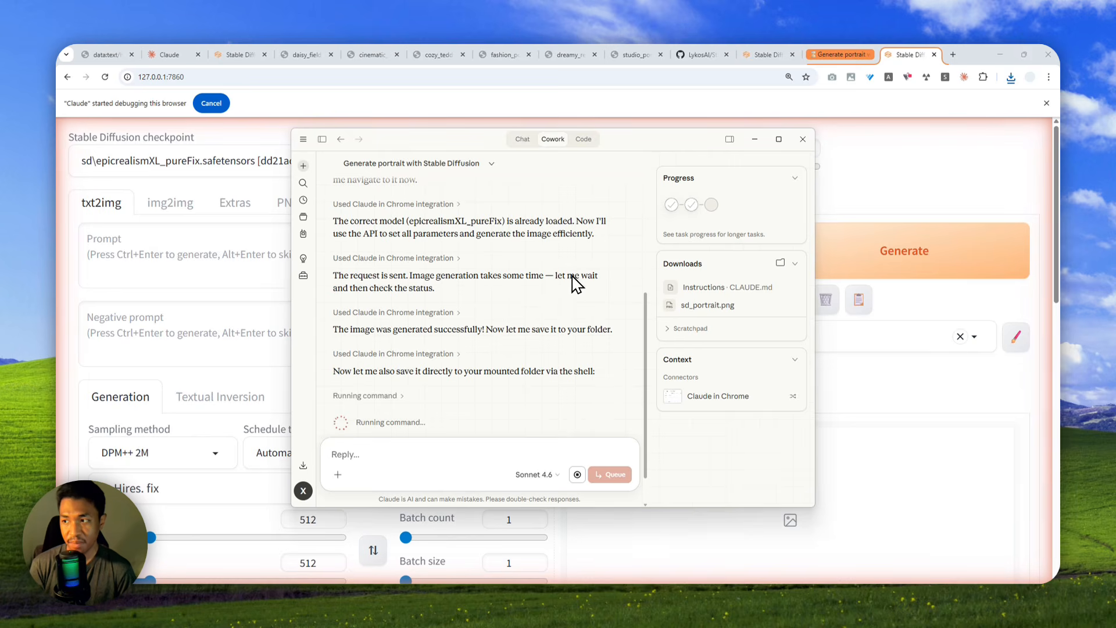
{"action": "scroll", "coordinate": [591, 308], "scroll_direction": "down", "scroll_amount": 1}
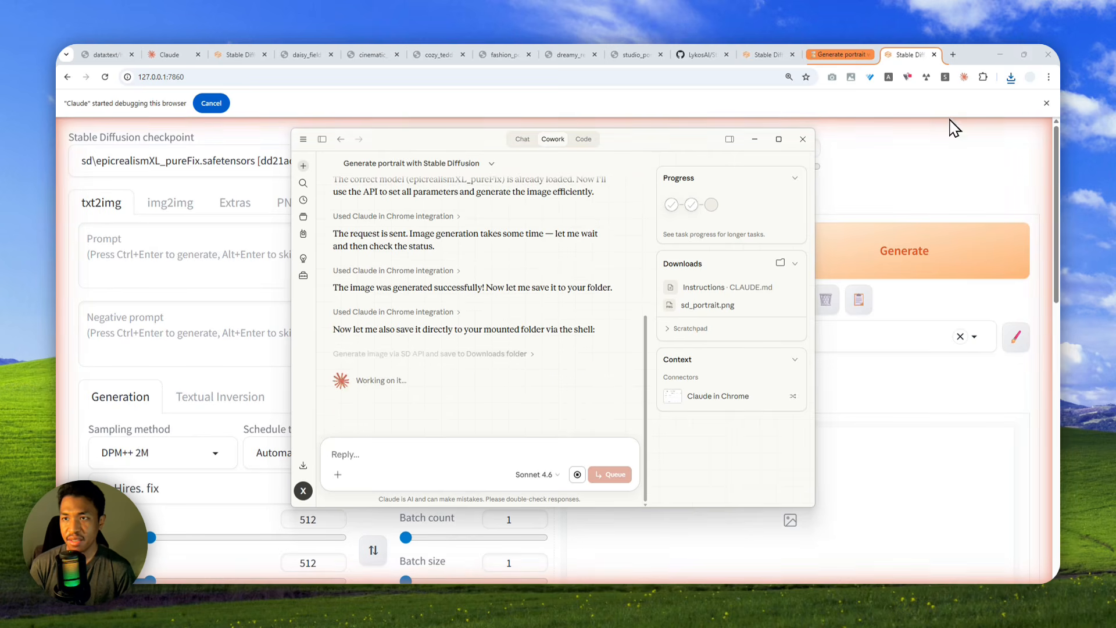
Open sd_portrait.png from the browser's recent downloads and view the whole image.
{"action": "left_click", "coordinate": [1011, 77]}
{"action": "left_click", "coordinate": [906, 123]}
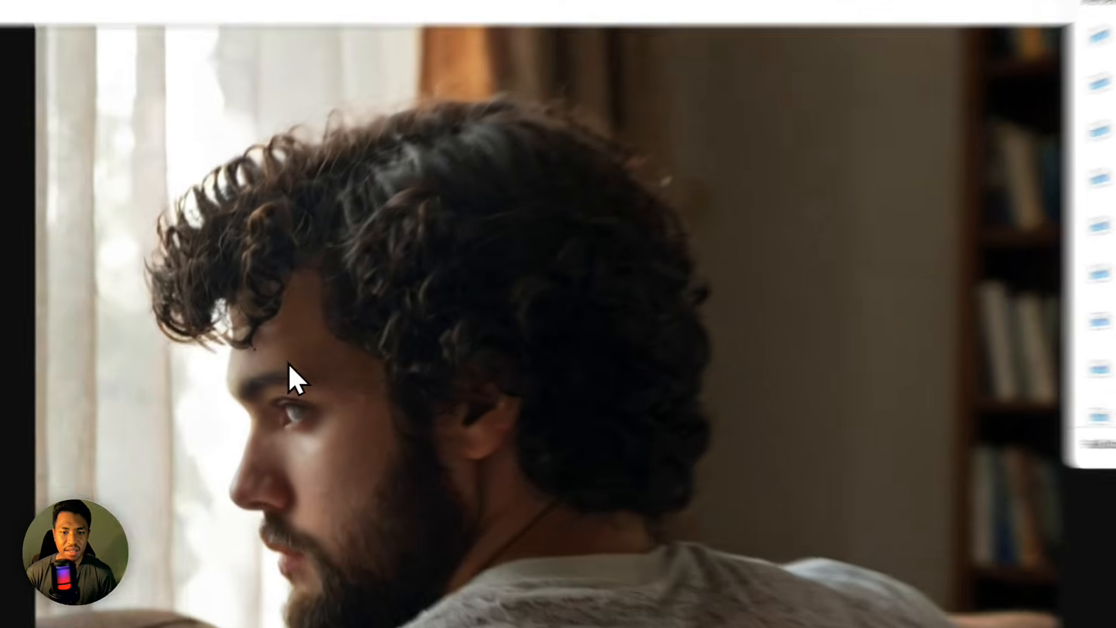
{"action": "key", "text": "ctrl+minus"}
{"action": "key", "text": "ctrl+minus"}
{"action": "key", "text": "ctrl+minus"}
{"action": "key", "text": "ctrl+minus"}
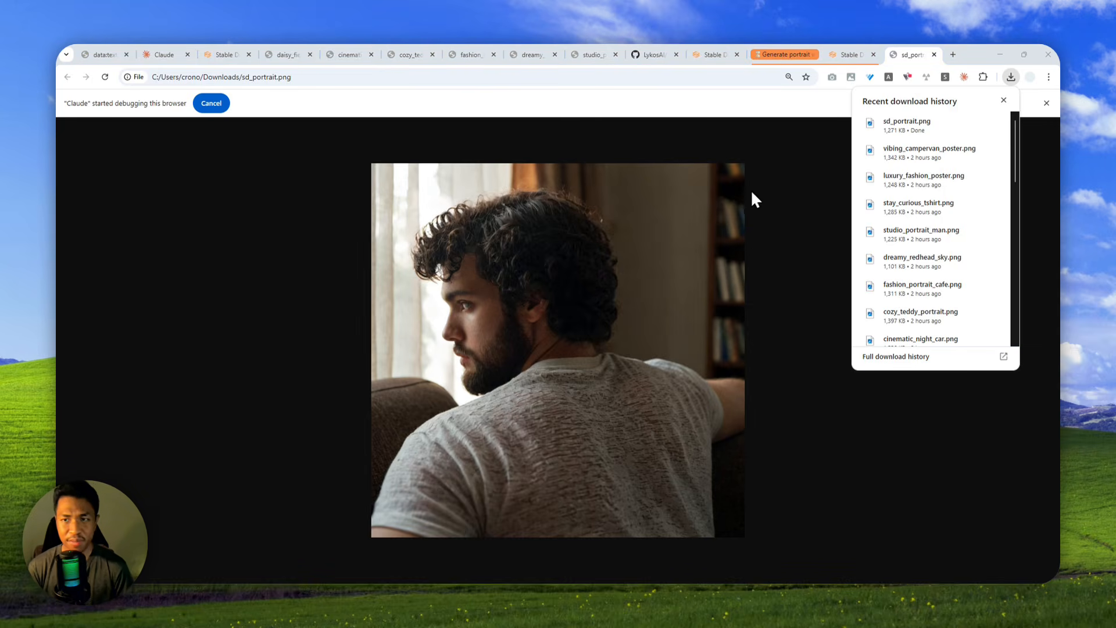
Return to the Claude task and send the "bright cheerful outdoor selfie of a young woman sitting on a rooftop ledge" prompt as a reply.
{"action": "left_click", "coordinate": [164, 598]}
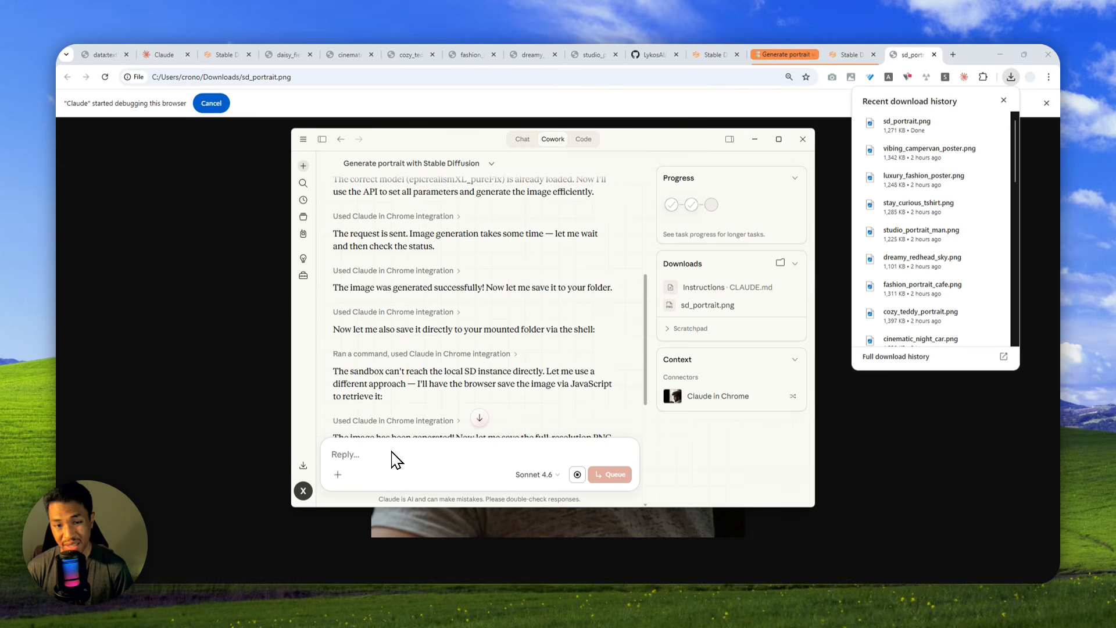
{"action": "type", "text": "bright cheerful outdoor selfie of a young woman sitting on a rooftop ledge beneath a vivid blue sky filled with soft fluffy white clouds, slightly low and close camera angle as if shot at arm’s length on a phone, natural wide-angle selfie perspective with subtle foreground distortion on her extended arm, long dark brown hair flowing in the wind and lit by sunlight, round pink-tinted sunglasses with thin metallic frames reflecting the sky, warm genuine smile, one hand casually supporting her chin, candid effortless pose, cozy ribbed knit sweater with horizontal pastel blue and cream stripes, light-colored pants, soft pink smartwatch on her wrist, sunny natural lighting, relaxed radiant mood, photorealistic, lifestyle photography, detailed fabric texture, realistic skin, high resolution"}
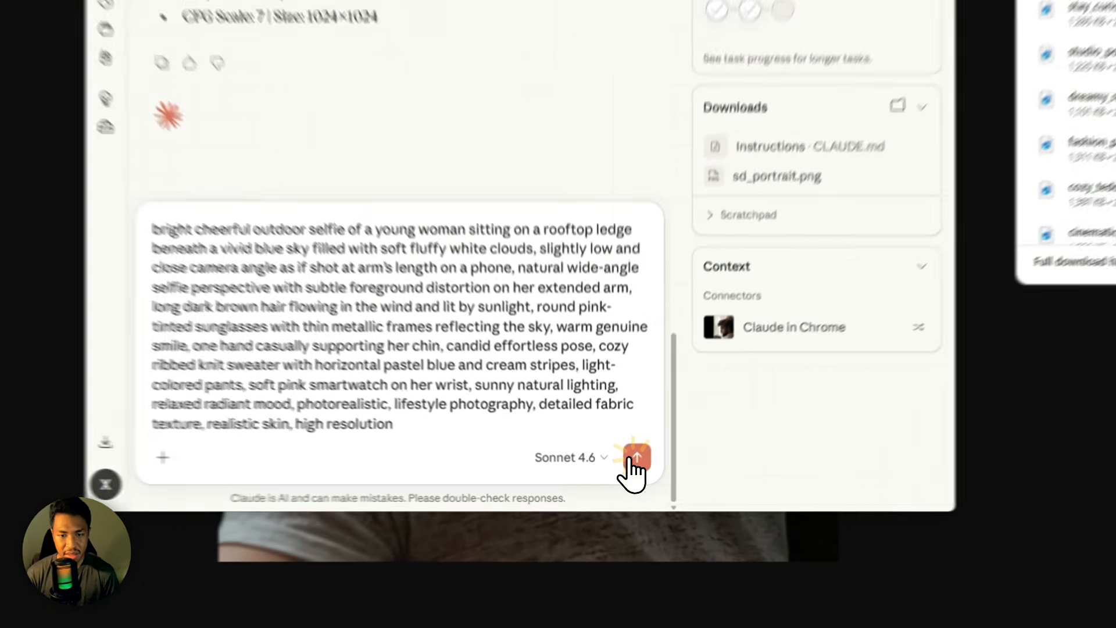
{"action": "left_click", "coordinate": [610, 474]}
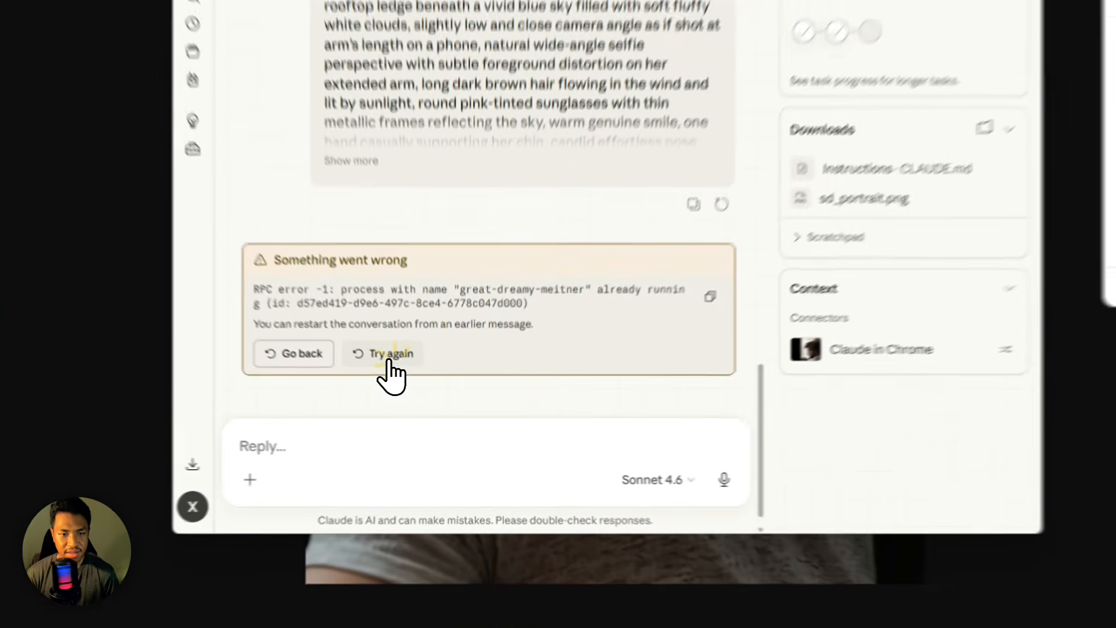
Retry the failed rooftop selfie request and clear the duplicate prompt text from the reply box.
{"action": "left_click", "coordinate": [415, 399]}
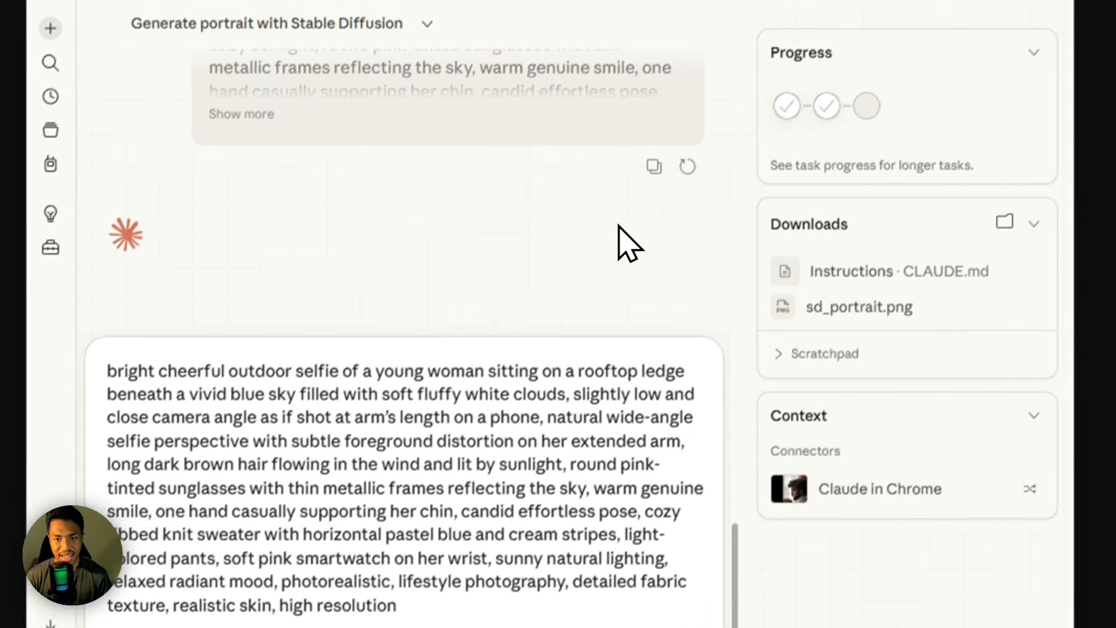
{"action": "left_click", "coordinate": [766, 158]}
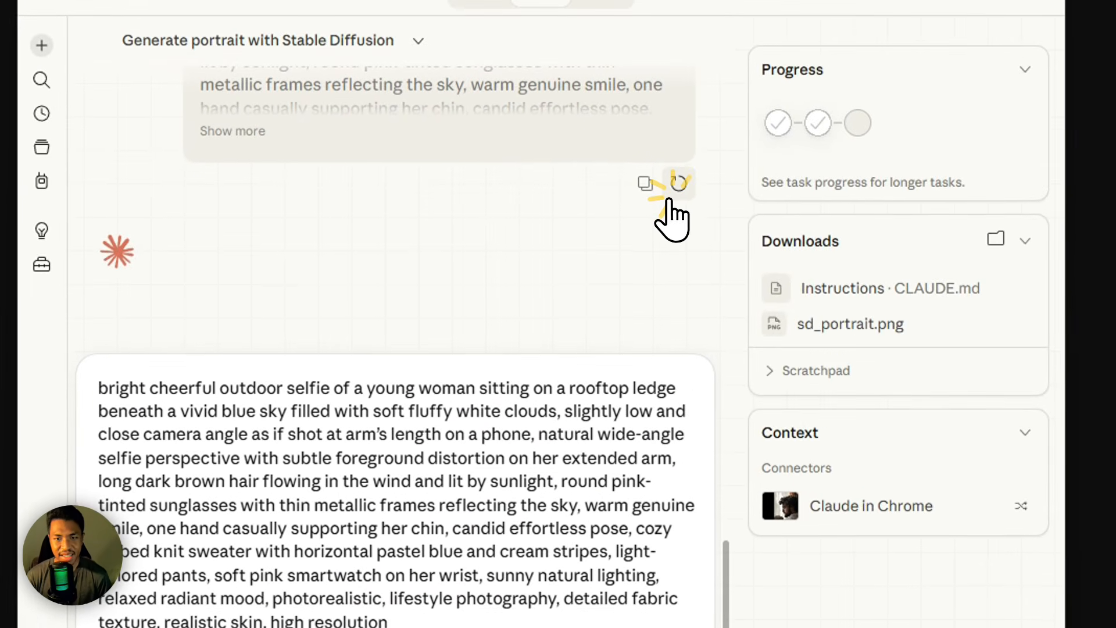
{"action": "scroll", "coordinate": [535, 171], "scroll_direction": "up", "scroll_amount": 2}
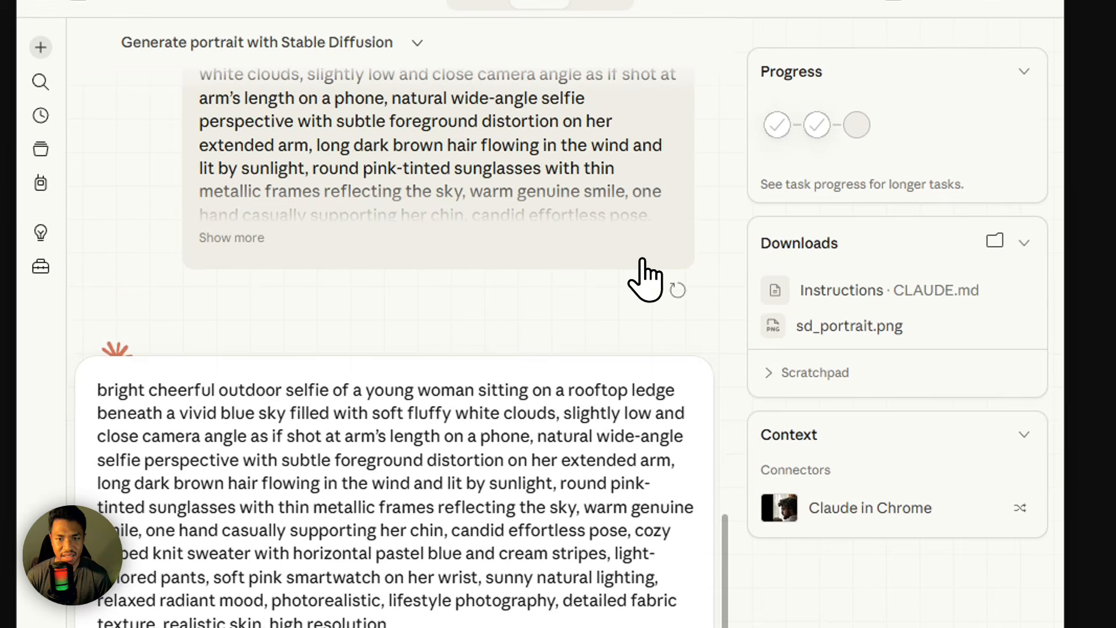
{"action": "left_click", "coordinate": [676, 289]}
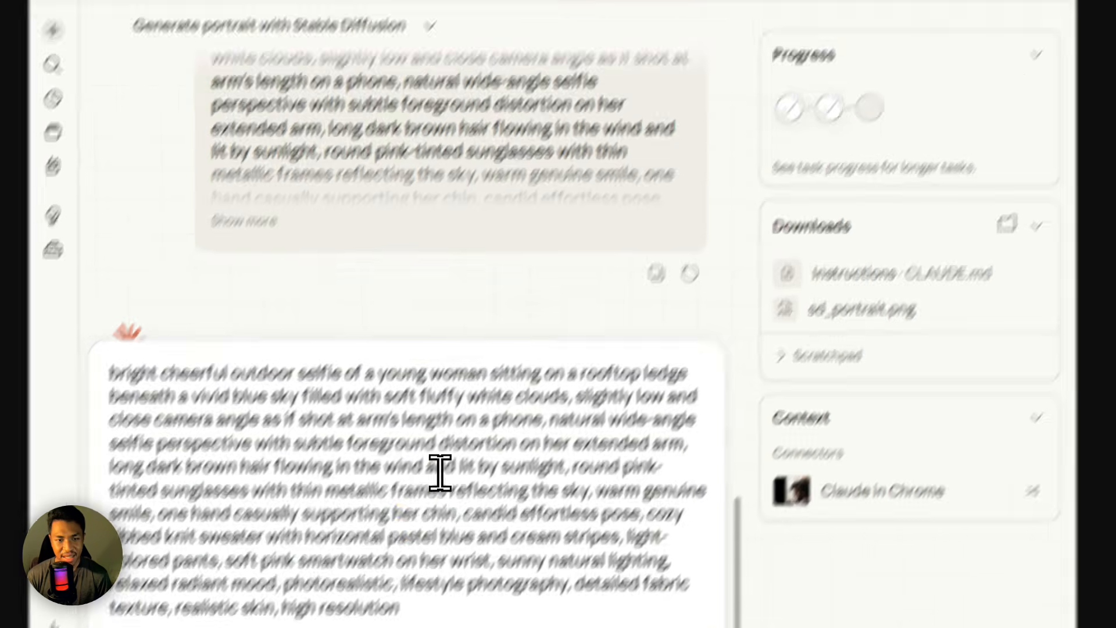
{"action": "key", "text": "ctrl+a"}
{"action": "key", "text": "BackSpace"}
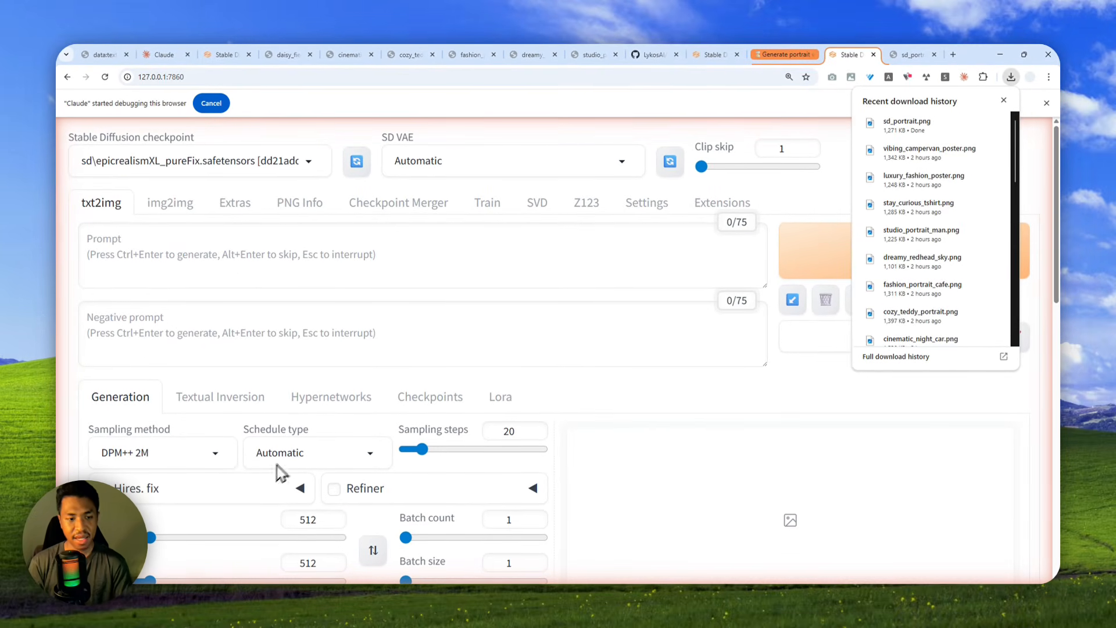
Review Claude's progress on the rooftop selfie and view the generated image on the Stable Diffusion browser page.
{"action": "left_click", "coordinate": [167, 593]}
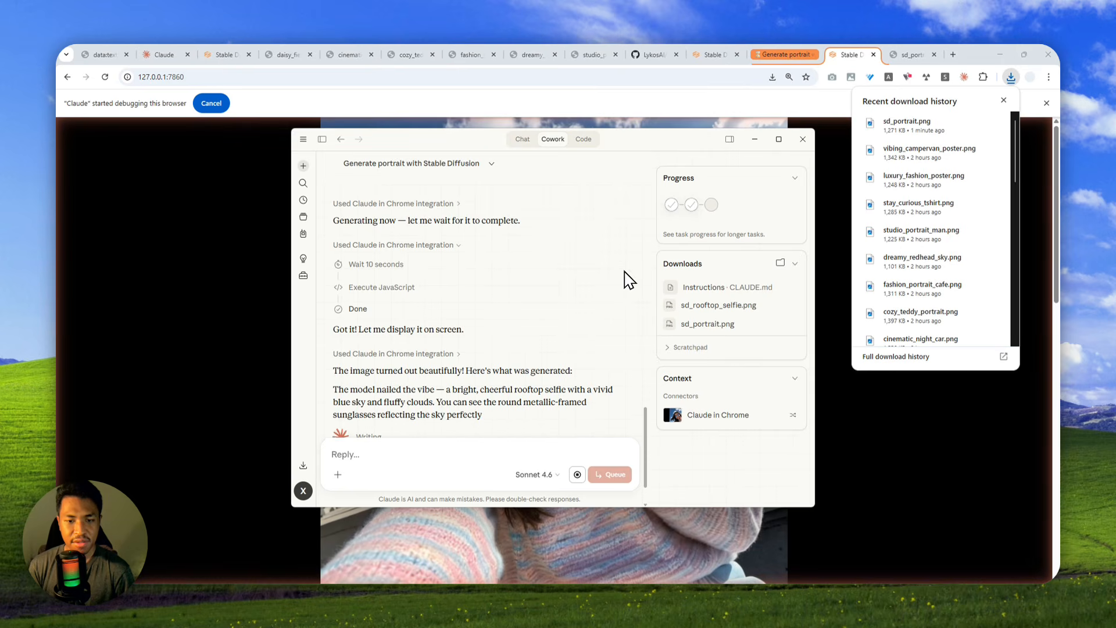
{"action": "left_click", "coordinate": [847, 57]}
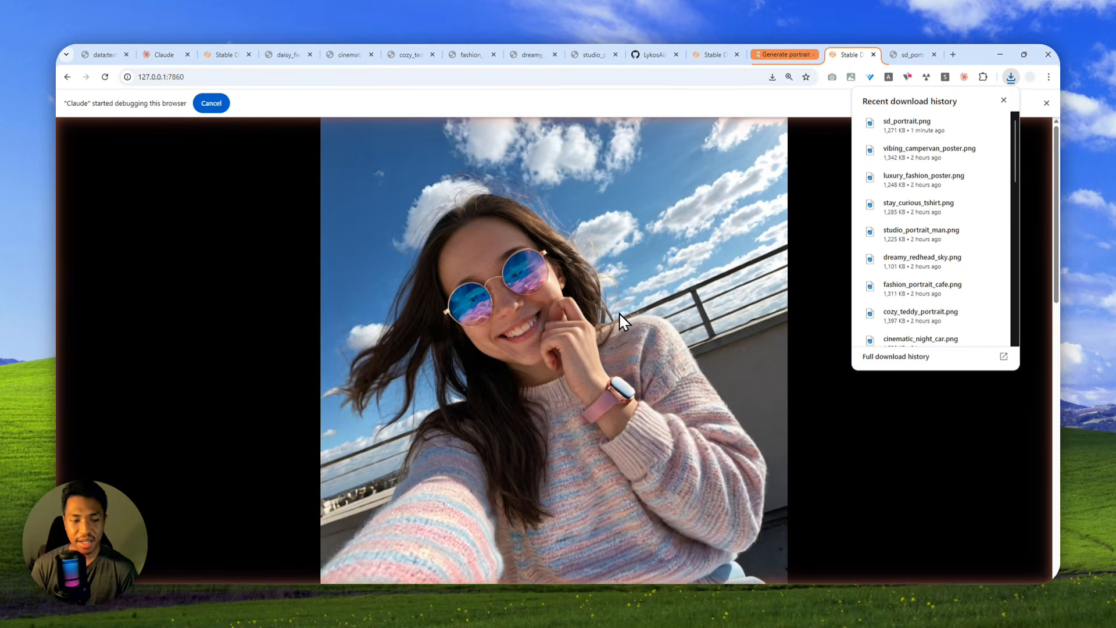
{"action": "left_click", "coordinate": [173, 597]}
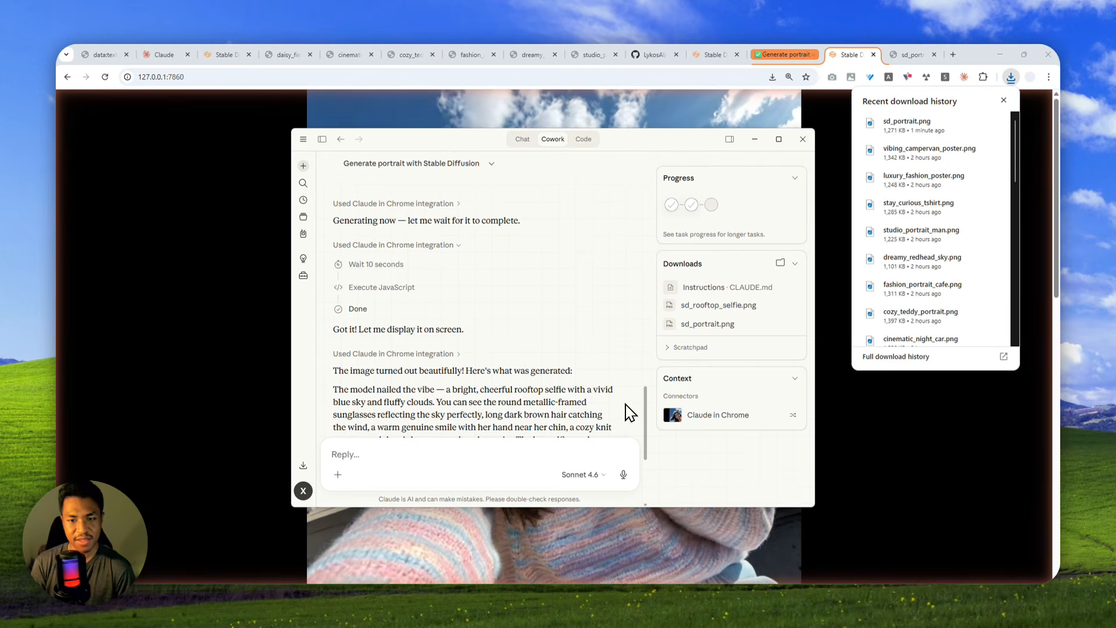
{"action": "scroll", "coordinate": [637, 405], "scroll_direction": "up", "scroll_amount": 1}
{"action": "left_click", "coordinate": [842, 46]}
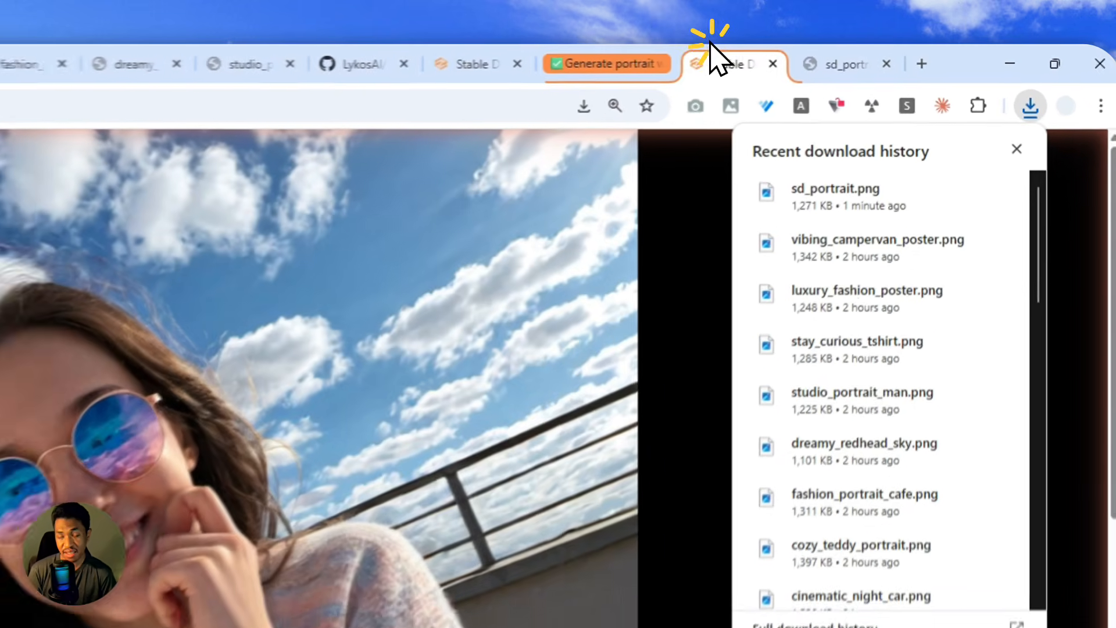